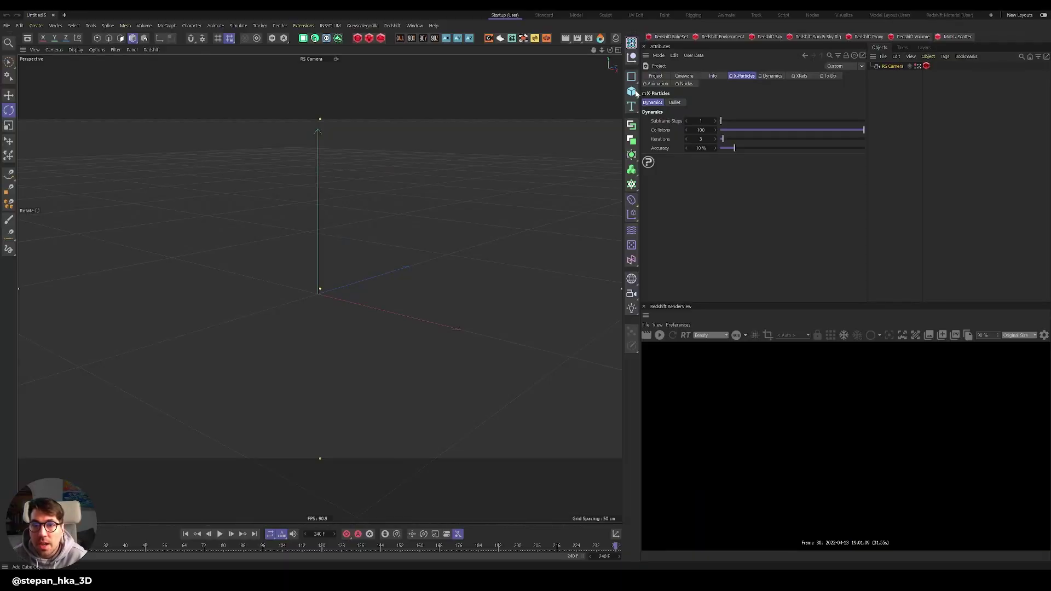
Step: Add a sphere primitive to the scene and give it an xpCollider tag
click(633, 92)
click(702, 134)
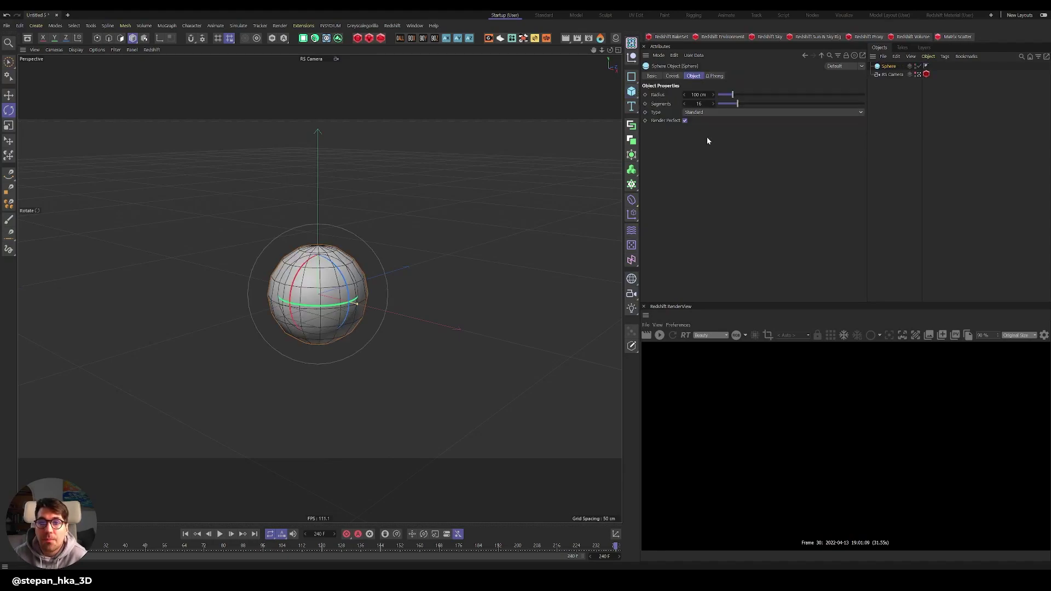
right_click(885, 68)
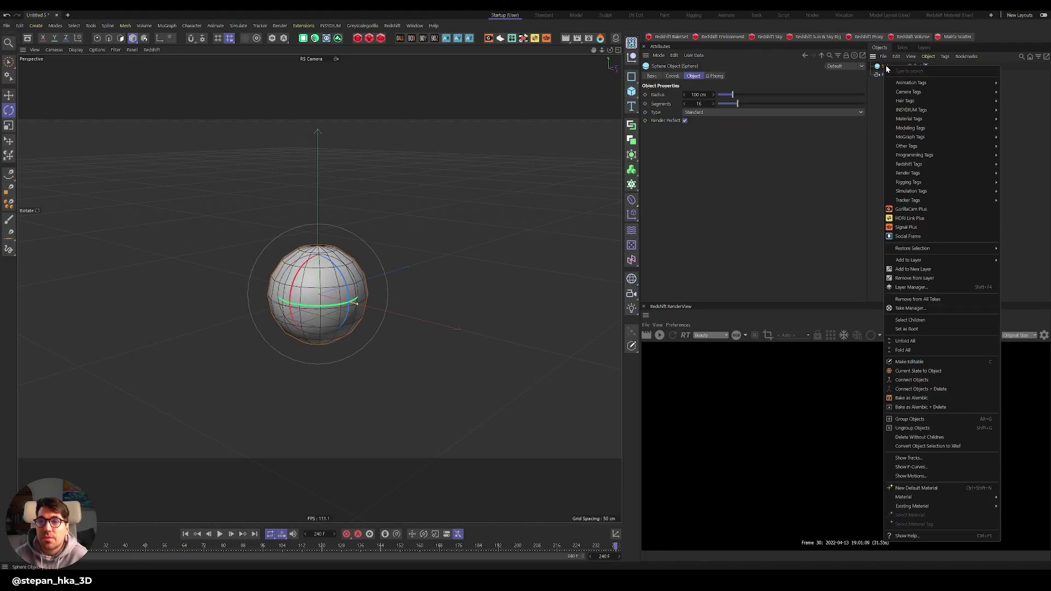
mouse_move(912, 114)
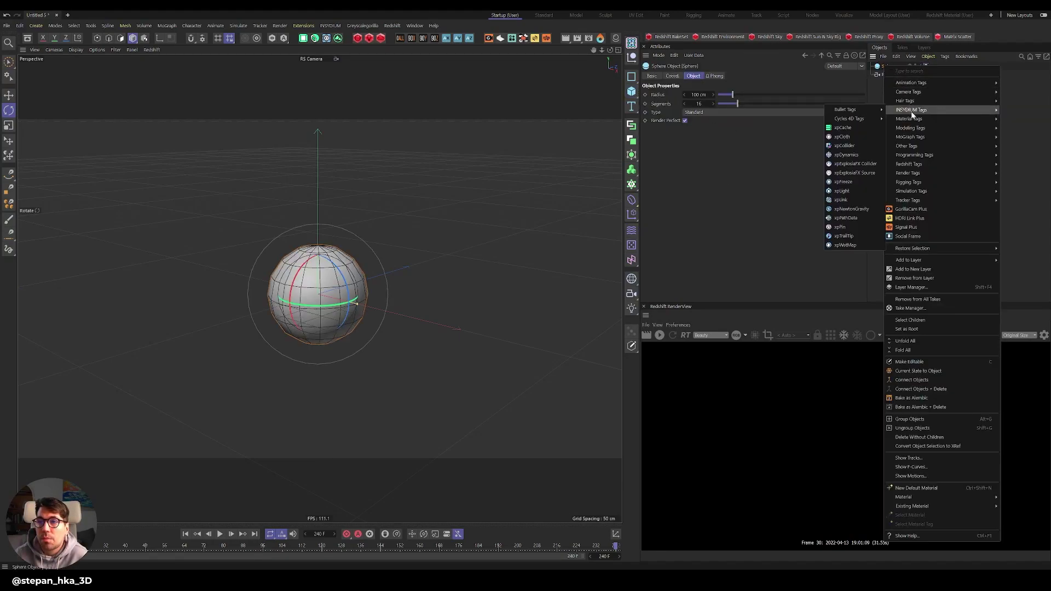
click(846, 146)
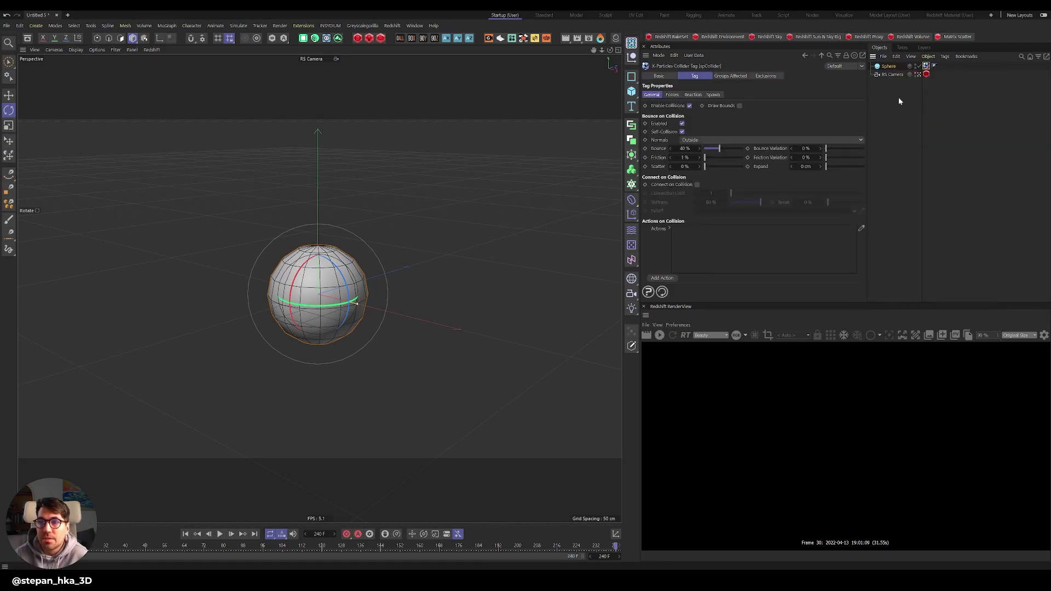
Step: Add an xpAttractor modifier at the scene origin and inspect it with the sphere temporarily hidden
key(shift+c)
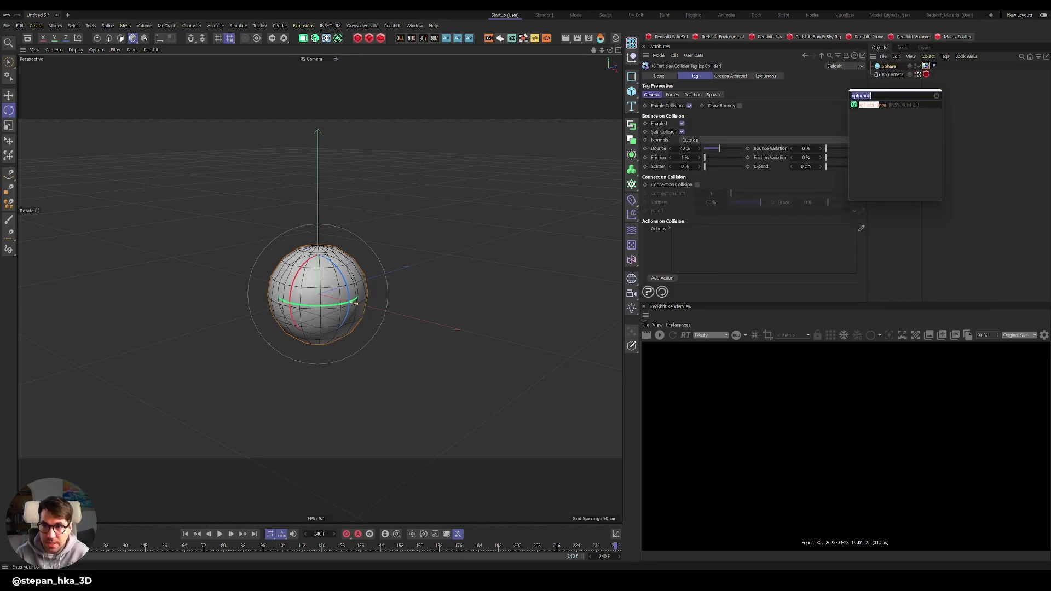
text(xpattr)
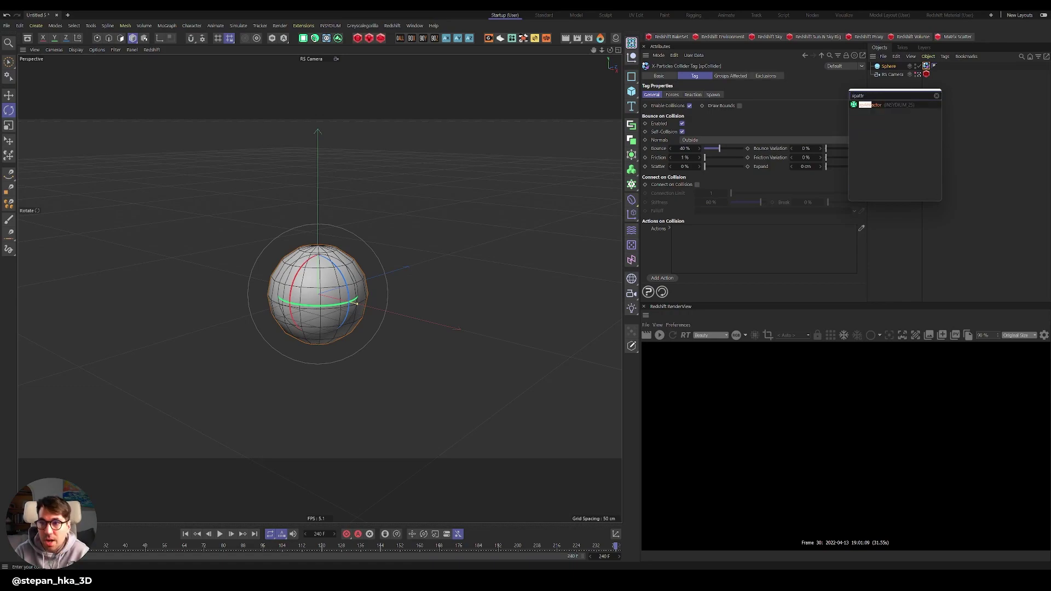
key(Return)
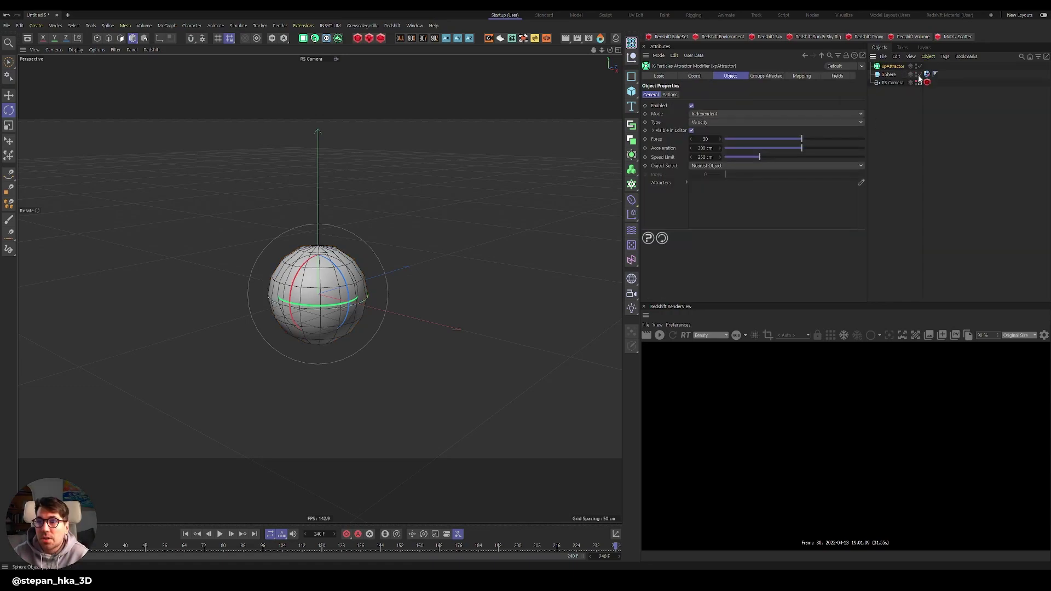
click(918, 75)
drag(333, 310, 291, 304)
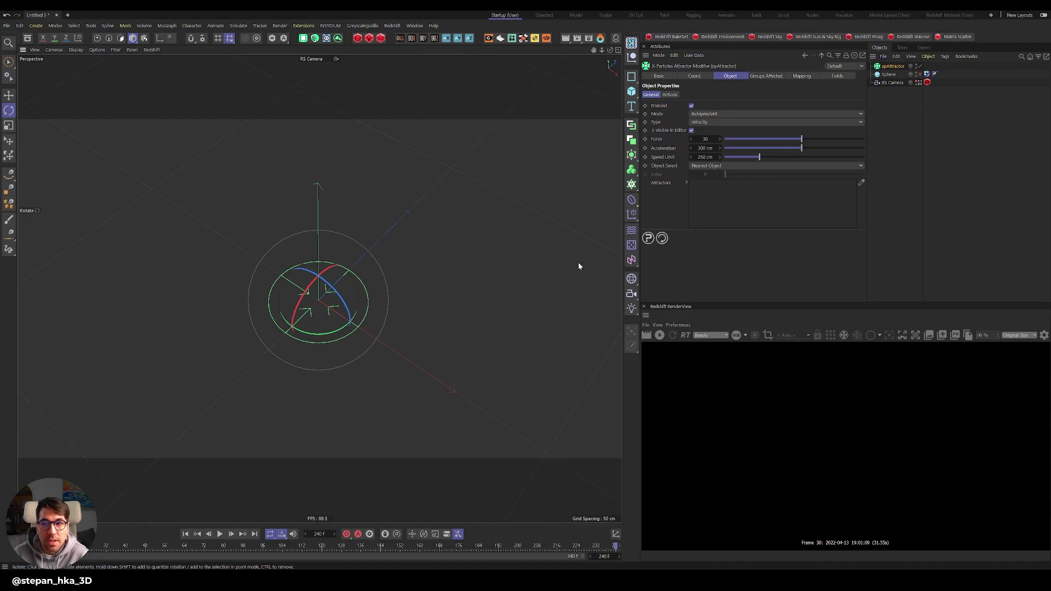
click(919, 75)
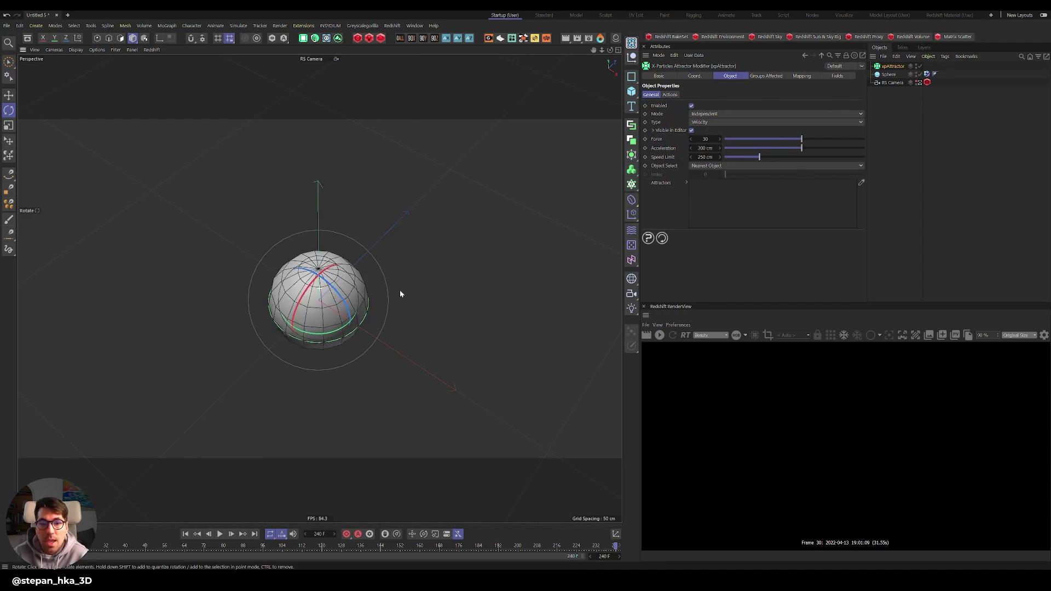
alt+drag(400, 294, 404, 245)
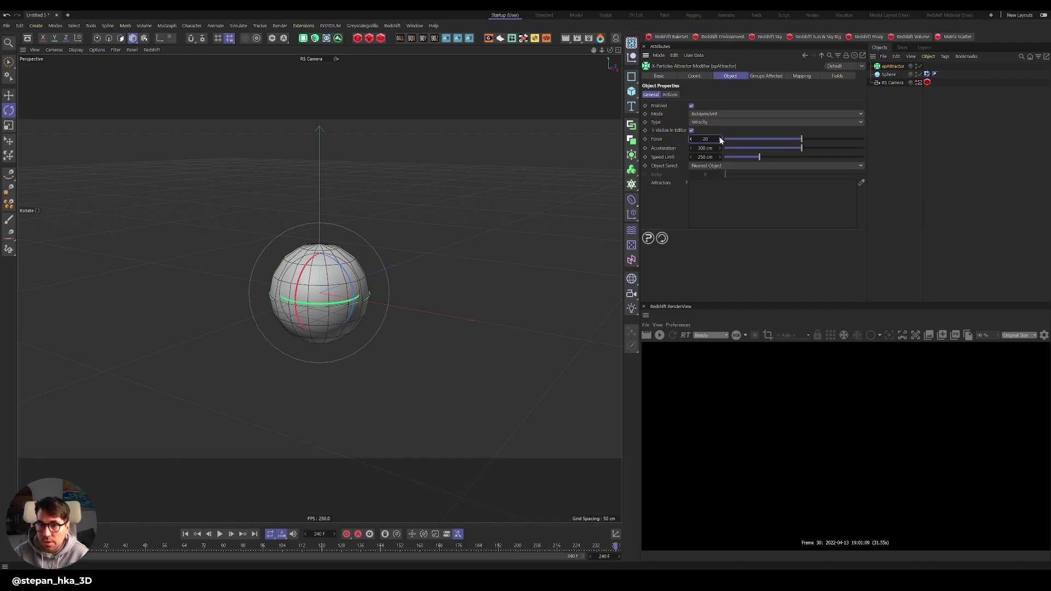
click(896, 96)
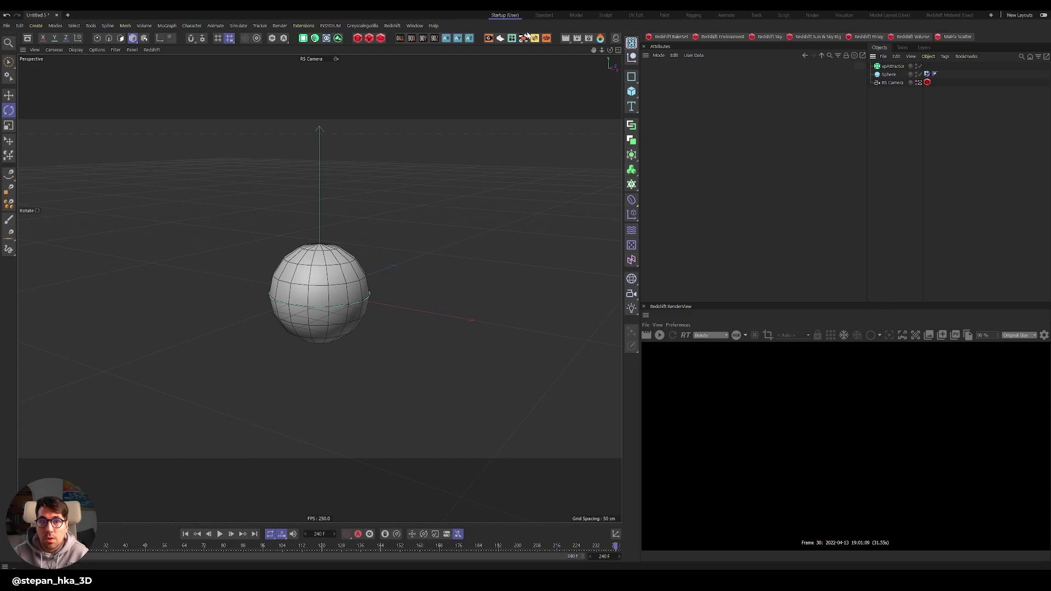
Step: Create an X-Particles ClothFX cloth setup and raise its plane above the sphere
click(330, 25)
mouse_move(353, 52)
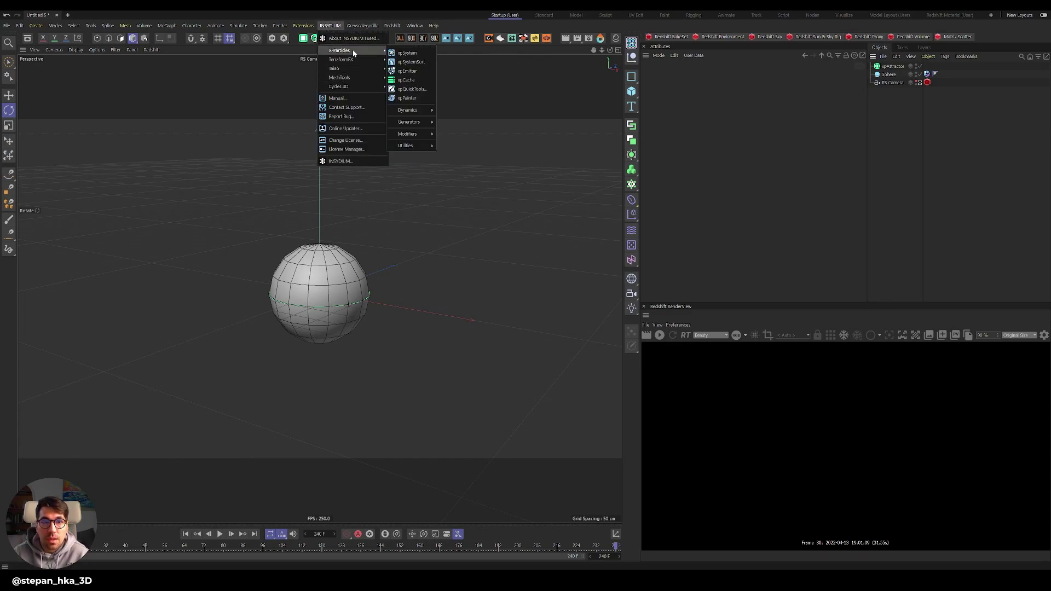
mouse_move(416, 112)
mouse_move(468, 124)
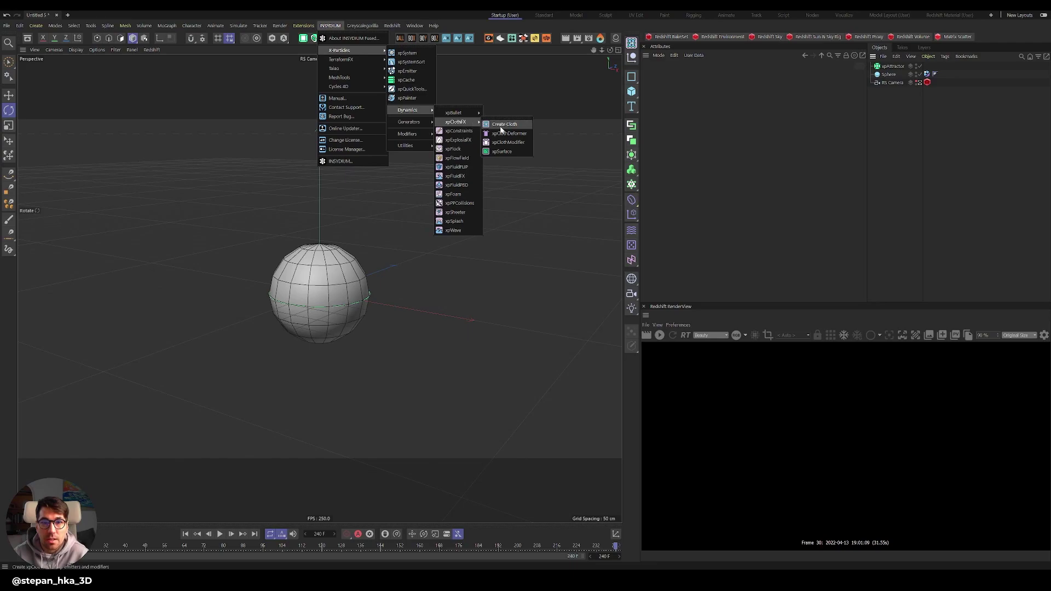
click(501, 124)
key(e)
drag(321, 164, 319, 150)
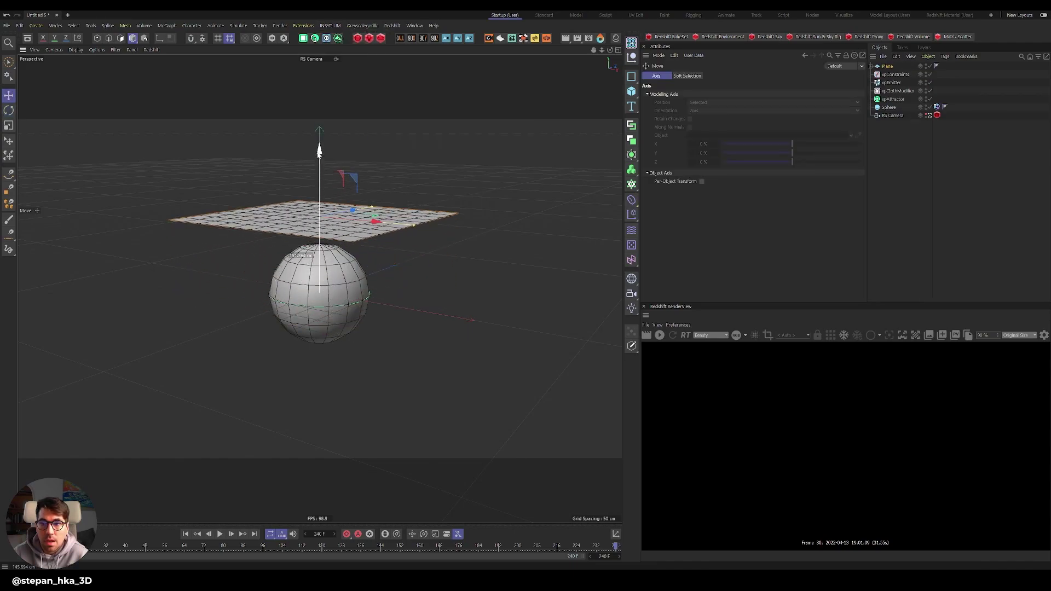
alt+drag(343, 198, 360, 234)
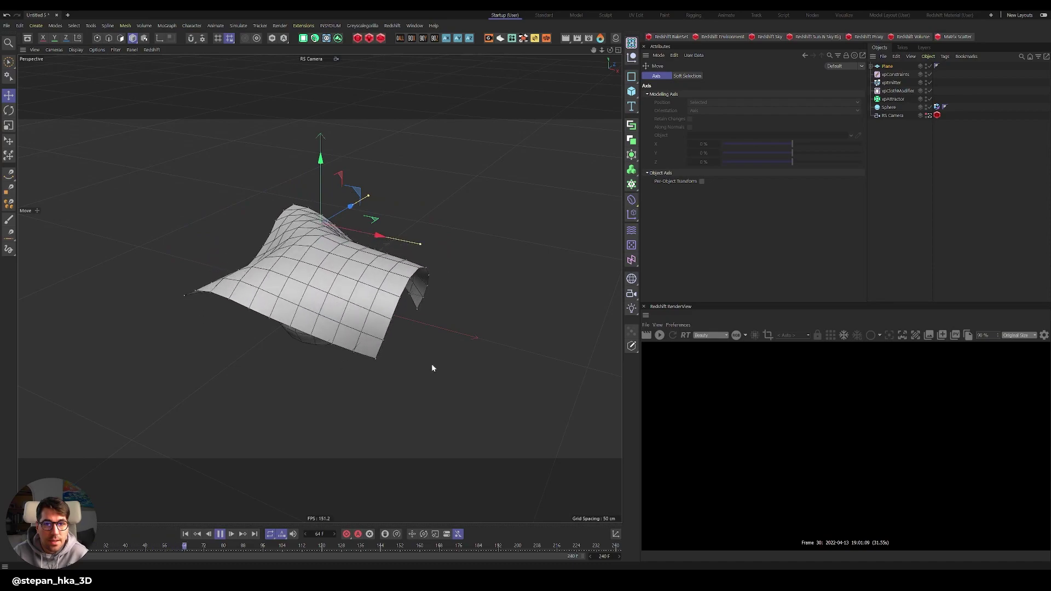
Step: Set the cloth plane's width and height segments to 40 and end the timeline at frame 120
click(887, 66)
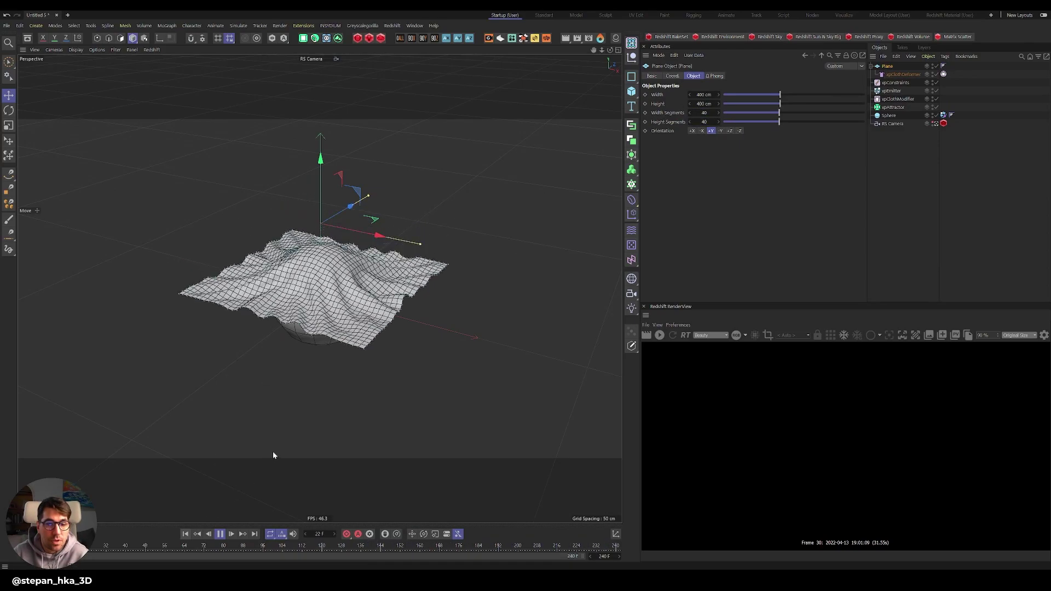
click(605, 556)
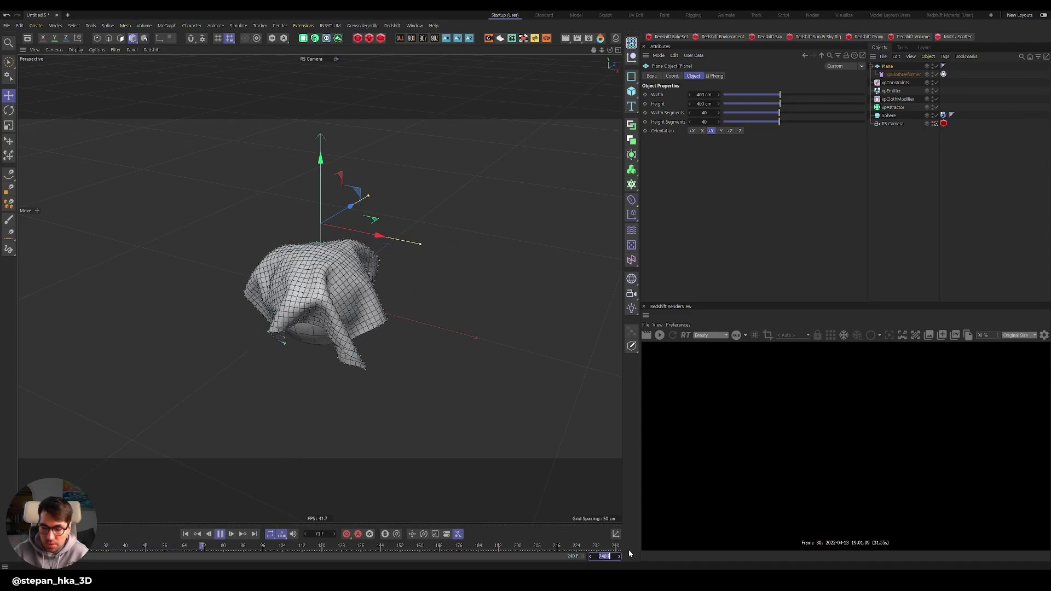
text(120)
key(Return)
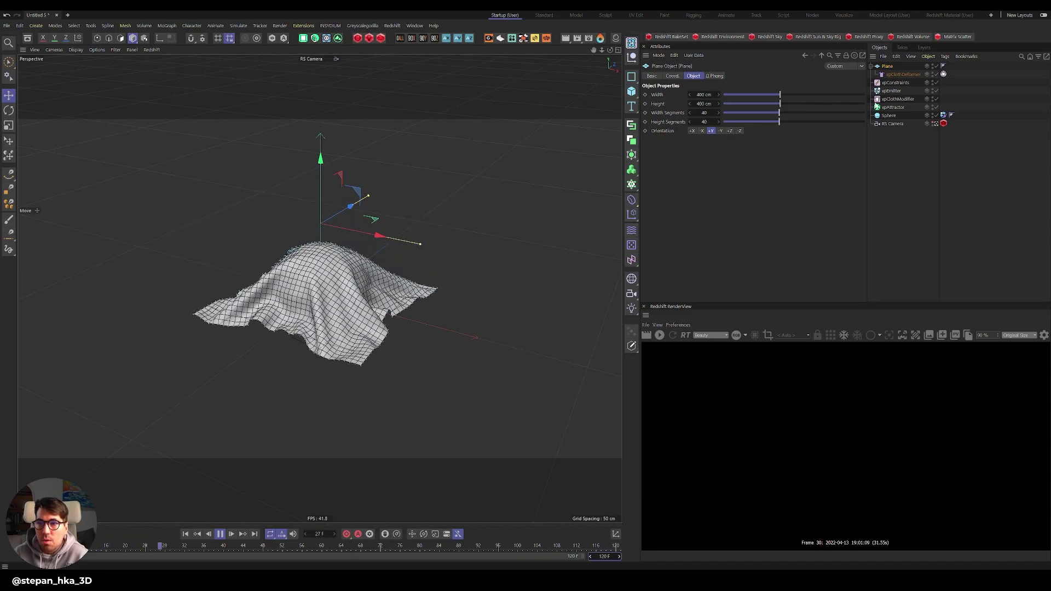
Step: Add an xpTurbulence modifier and set its strength to 50
key(shift+c)
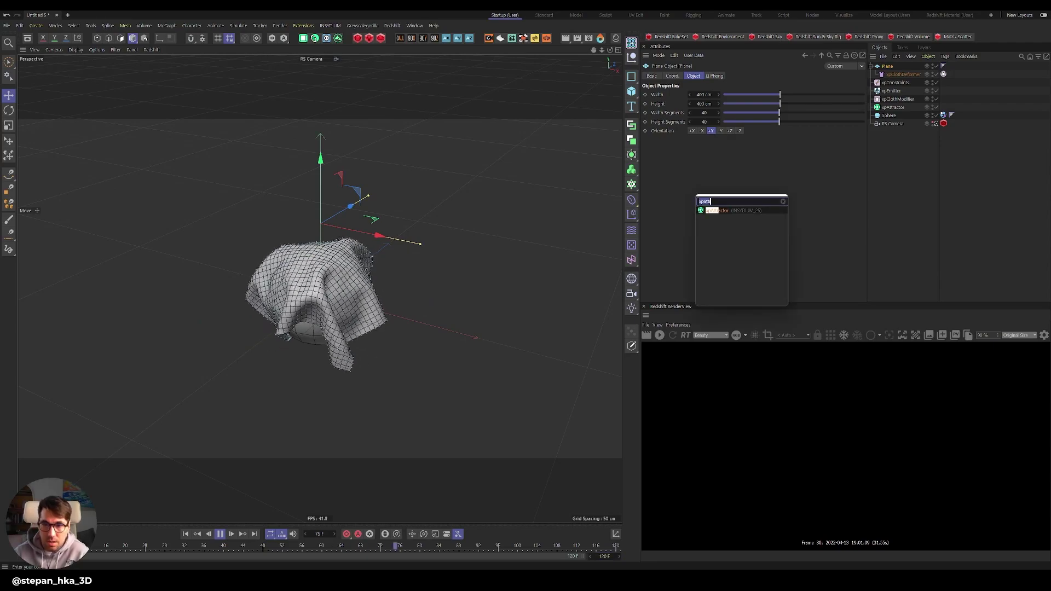
text(xpturb)
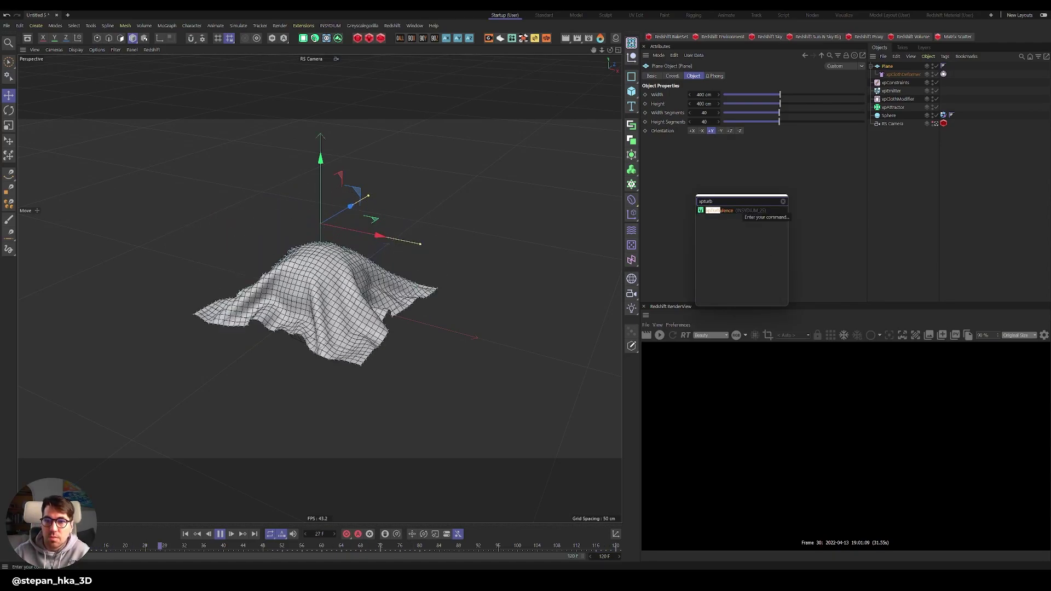
key(Return)
text(5)
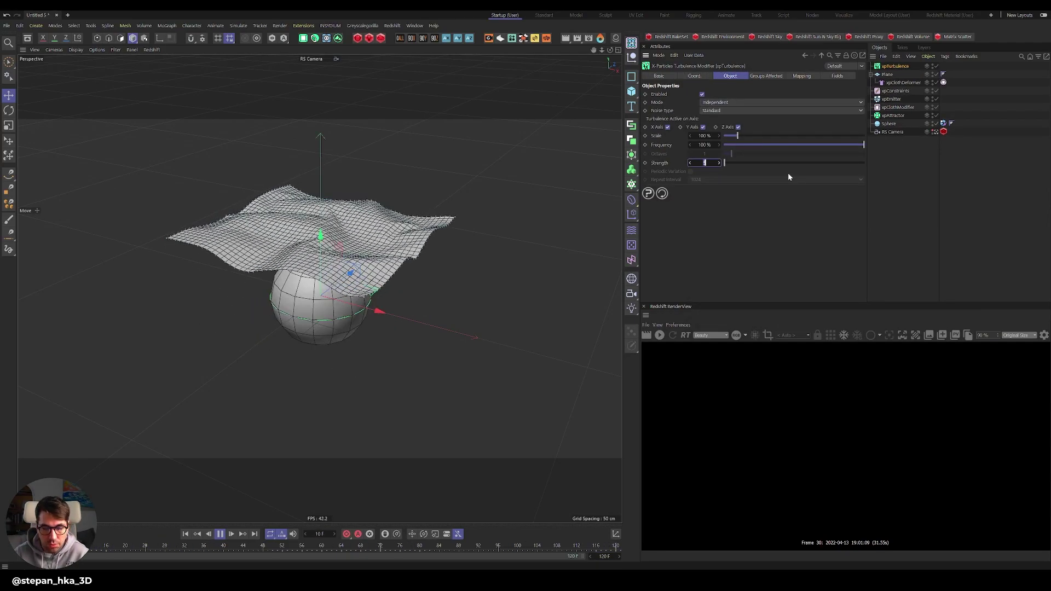
text(0)
key(Return)
Step: Set the cloth deformer's xpCloth Dampen to 12 % and restart the simulation from the first frame
click(902, 83)
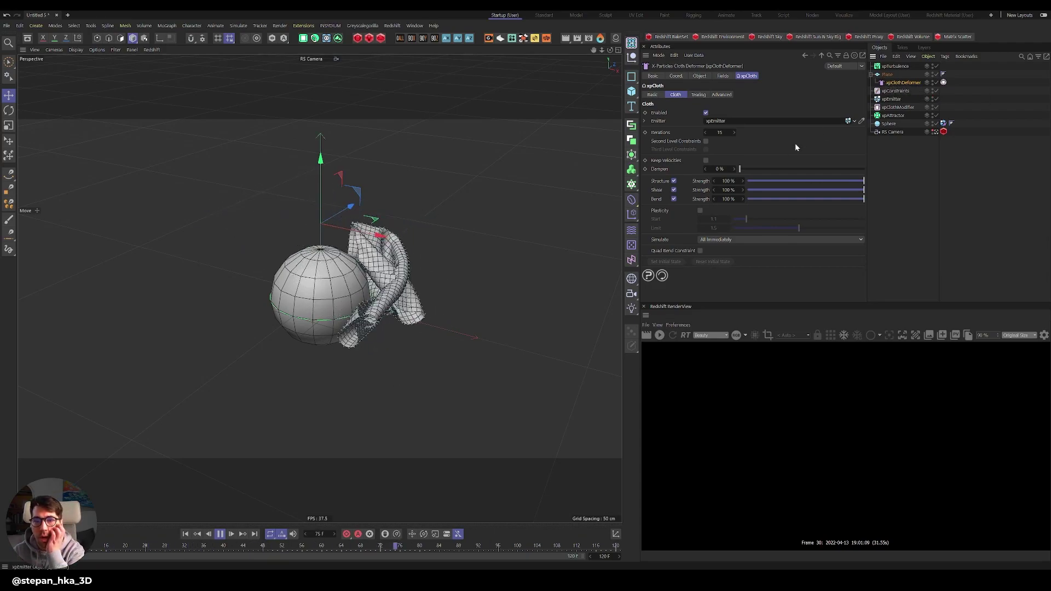
click(731, 168)
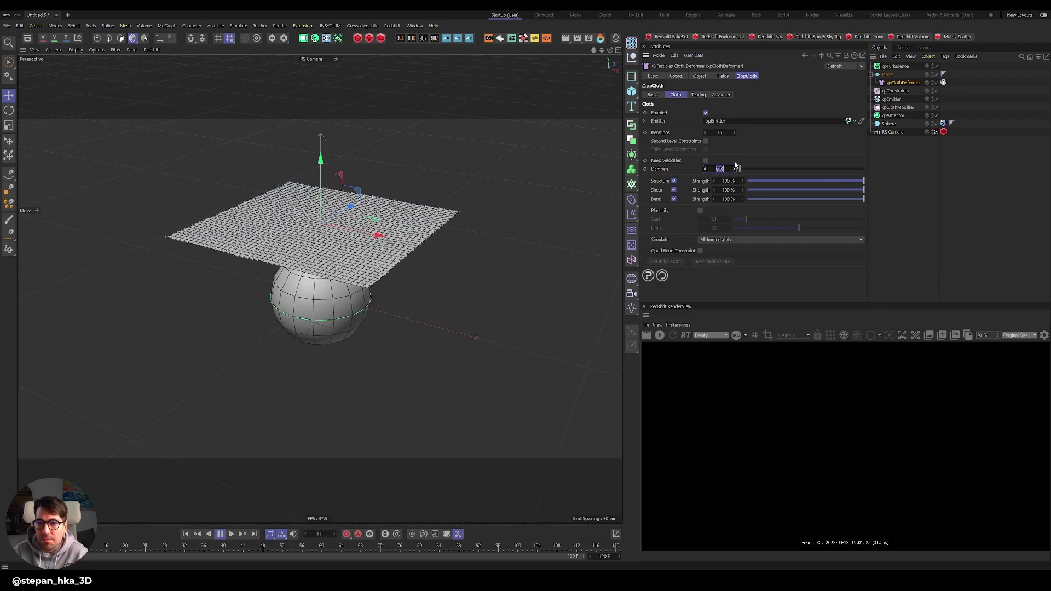
text(12)
key(Return)
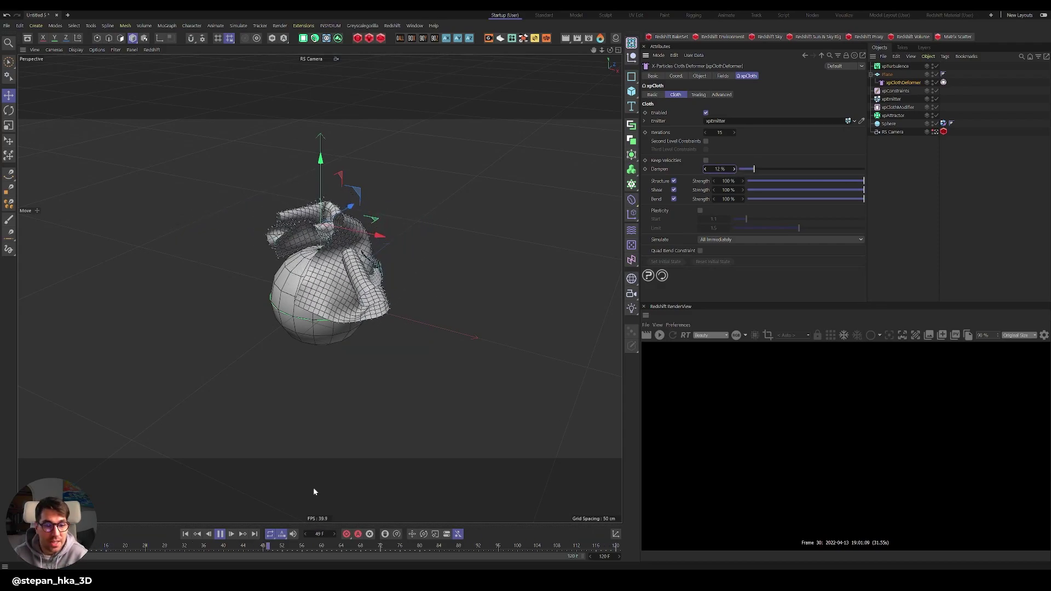
click(185, 534)
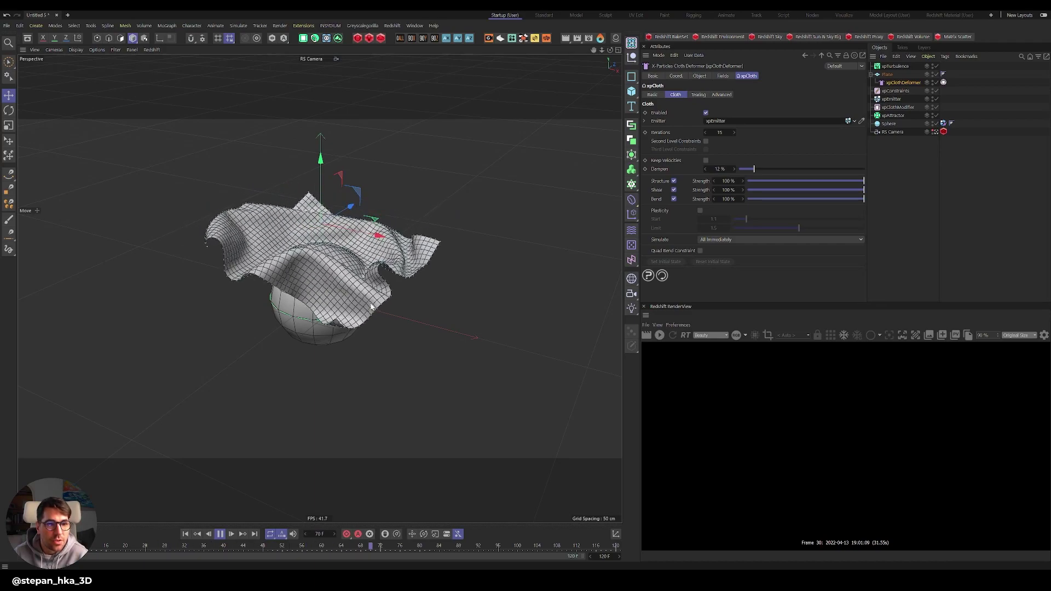
Step: Set the cloth deformer's xpCloth Dampen to 7 %
drag(712, 170, 739, 170)
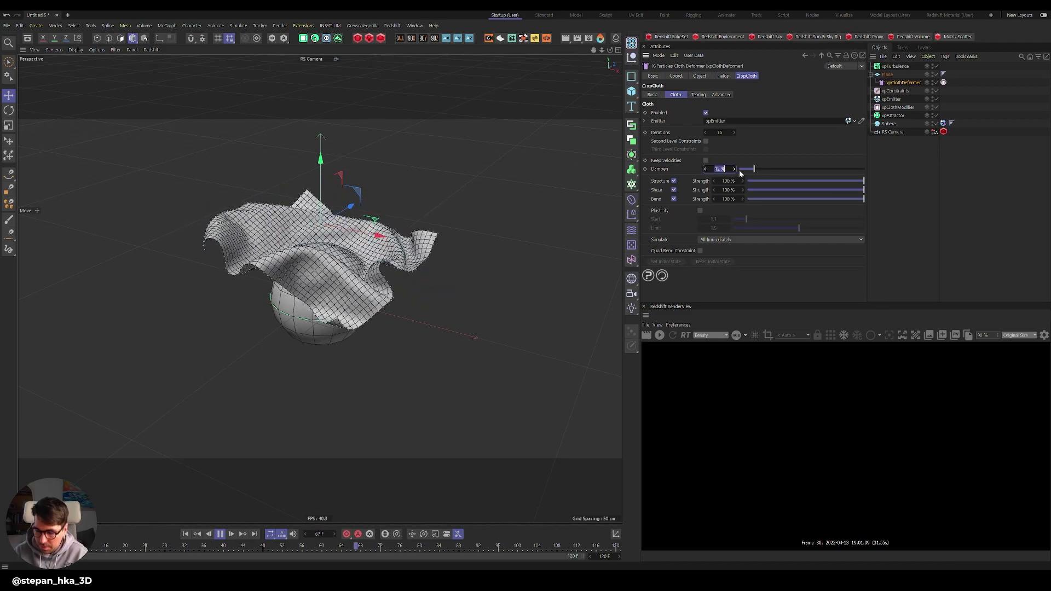
text(7)
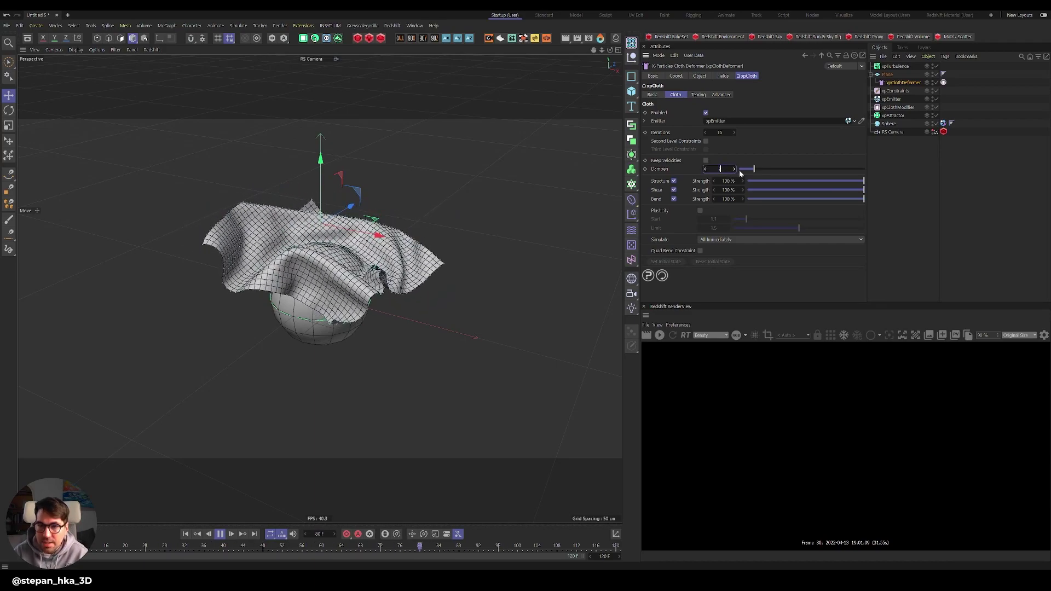
key(Return)
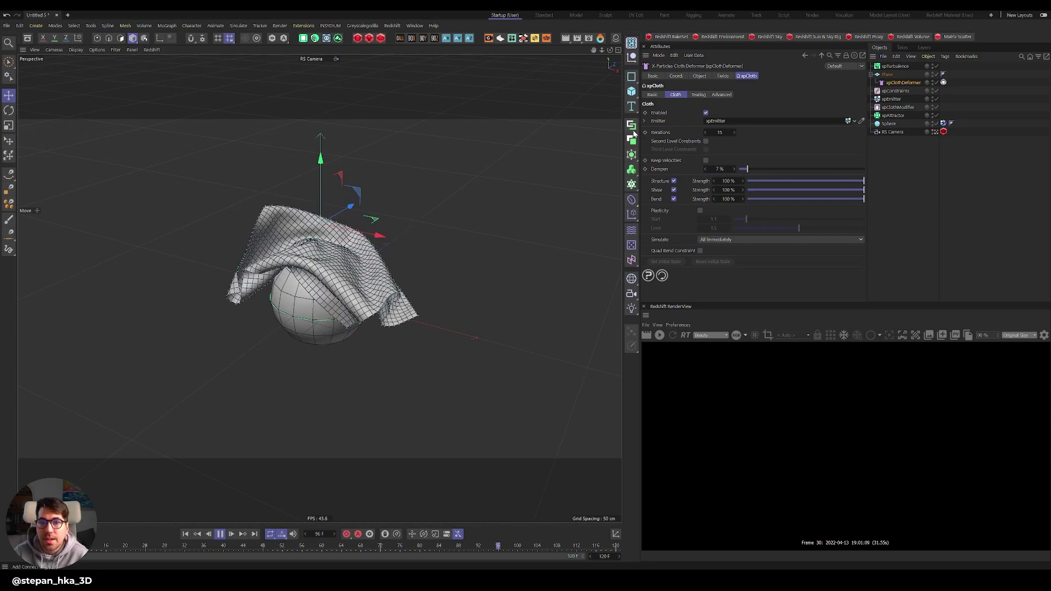
Step: Try a Subdivision Surface as parent of the cloth deformer, and undo it
alt+click(631, 155)
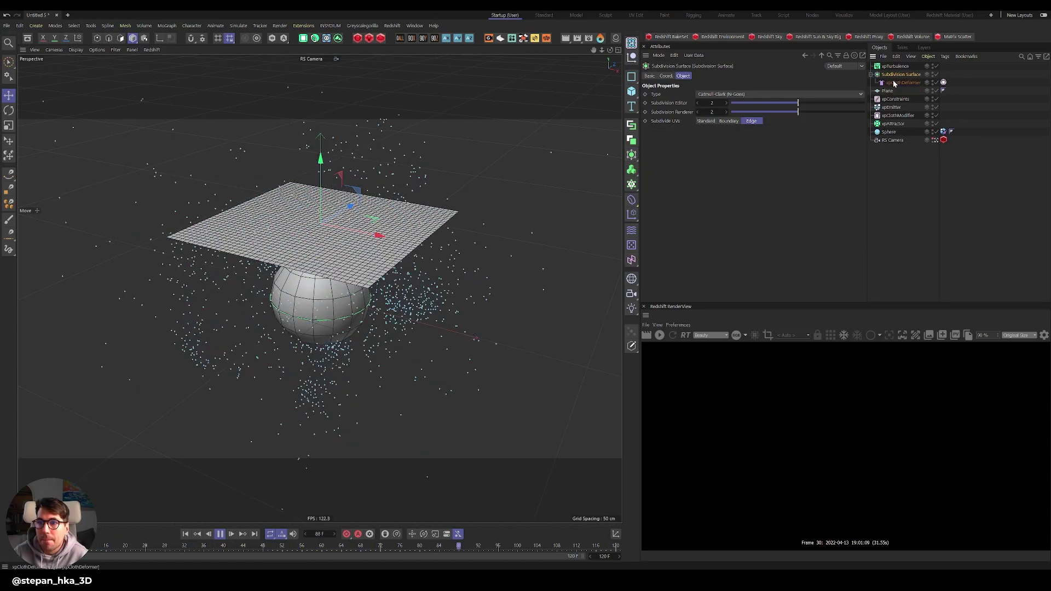
key(ctrl+z)
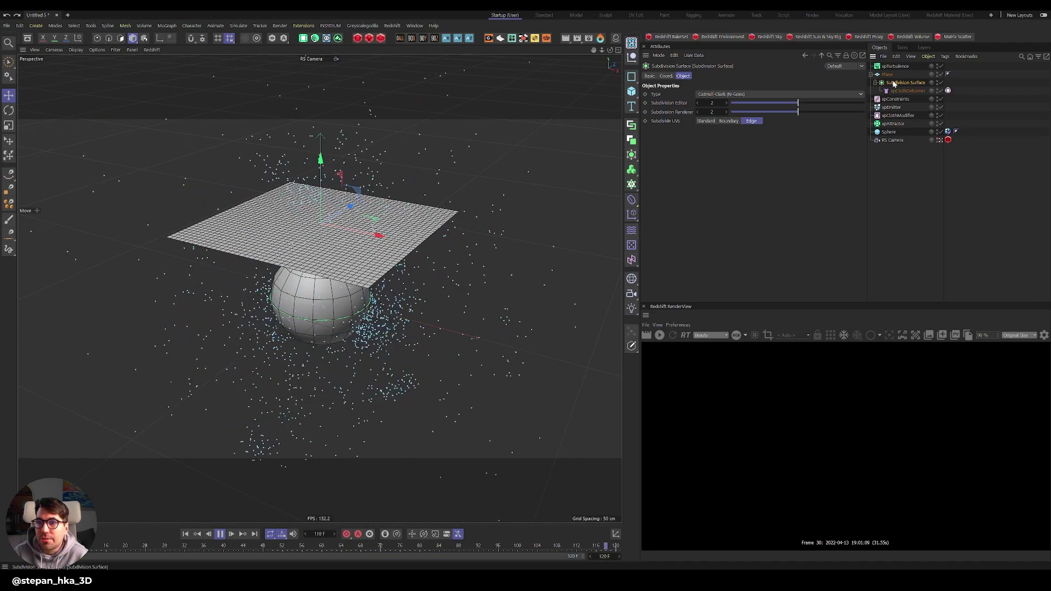
key(ctrl+z)
Step: Add a Subdivision Surface as parent of the cloth plane and view the smoothed cloth during playback
click(888, 75)
alt+click(631, 155)
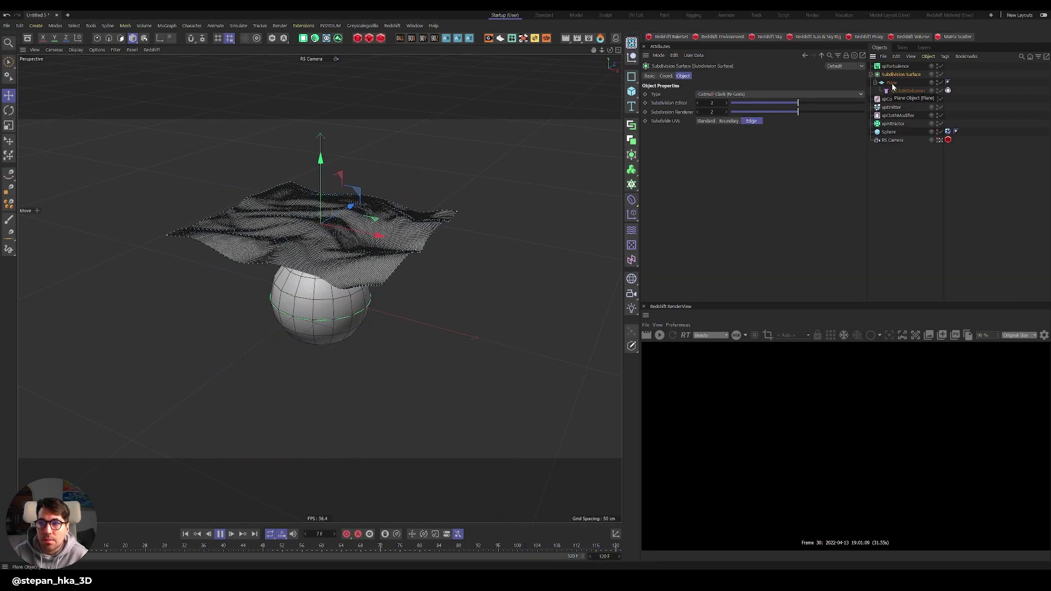
alt+drag(335, 261, 381, 261)
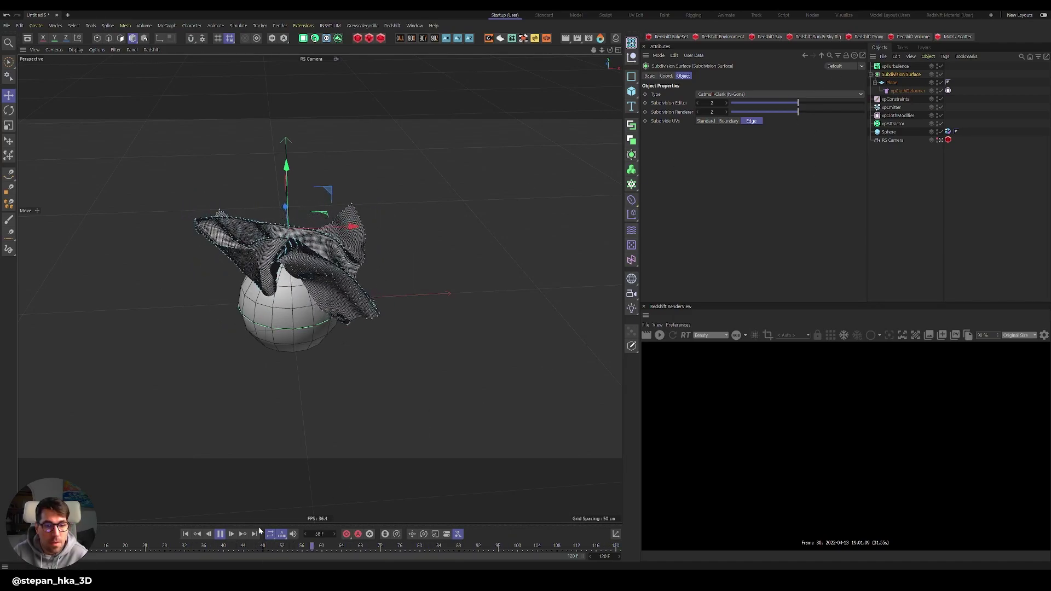
Step: Stop the playback and bake the cloth plane as Alembic into the XP Cache folder
click(219, 534)
click(892, 82)
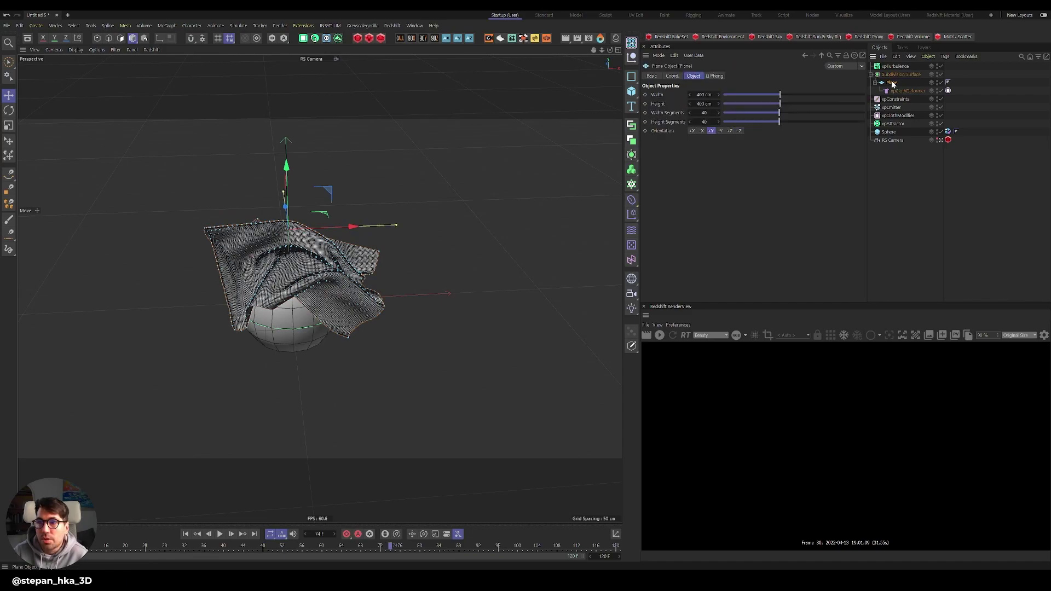
right_click(892, 82)
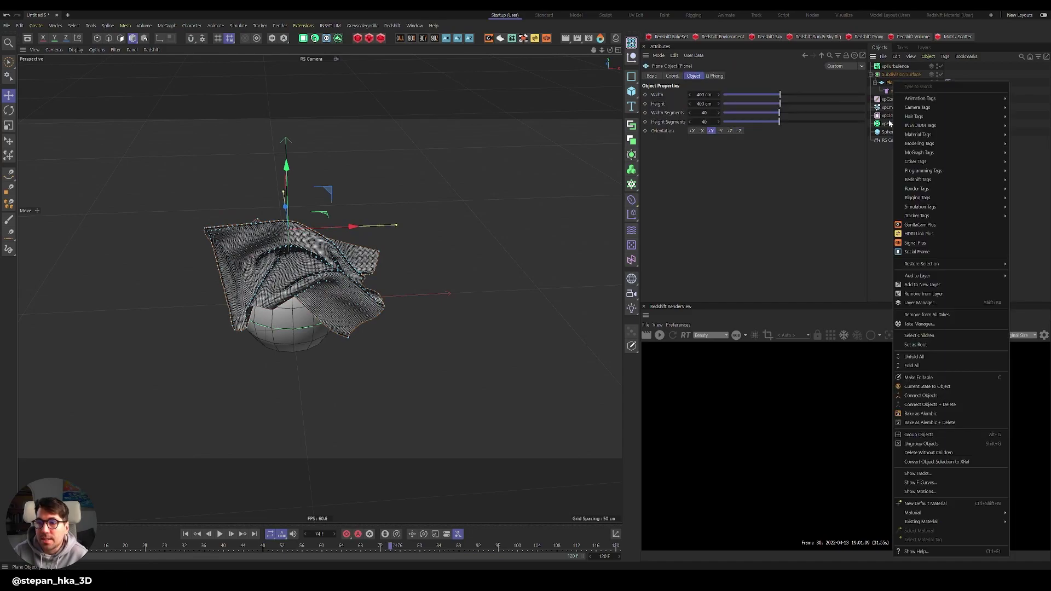
click(929, 416)
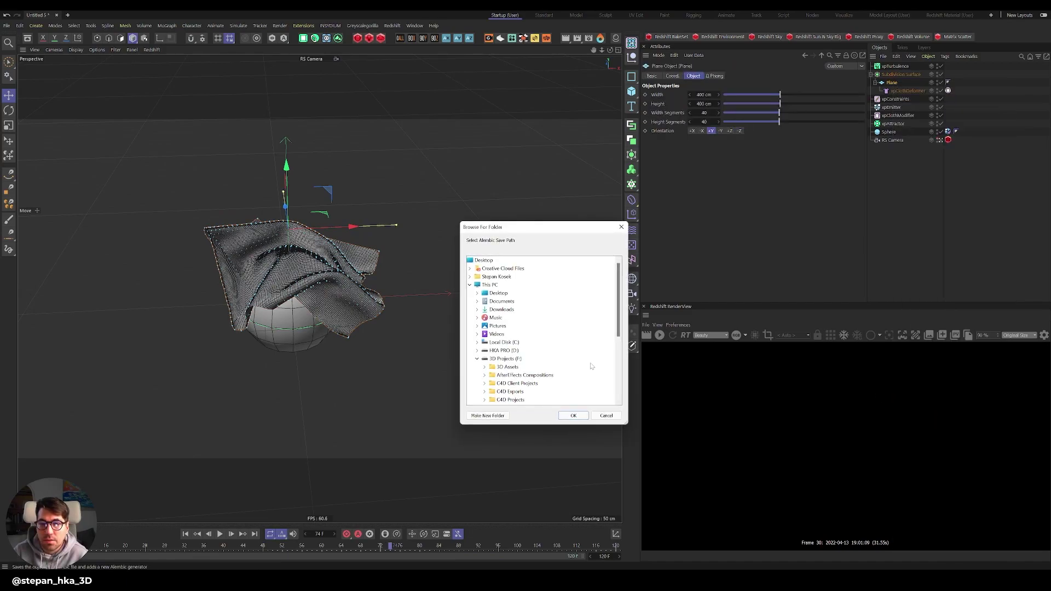
click(572, 416)
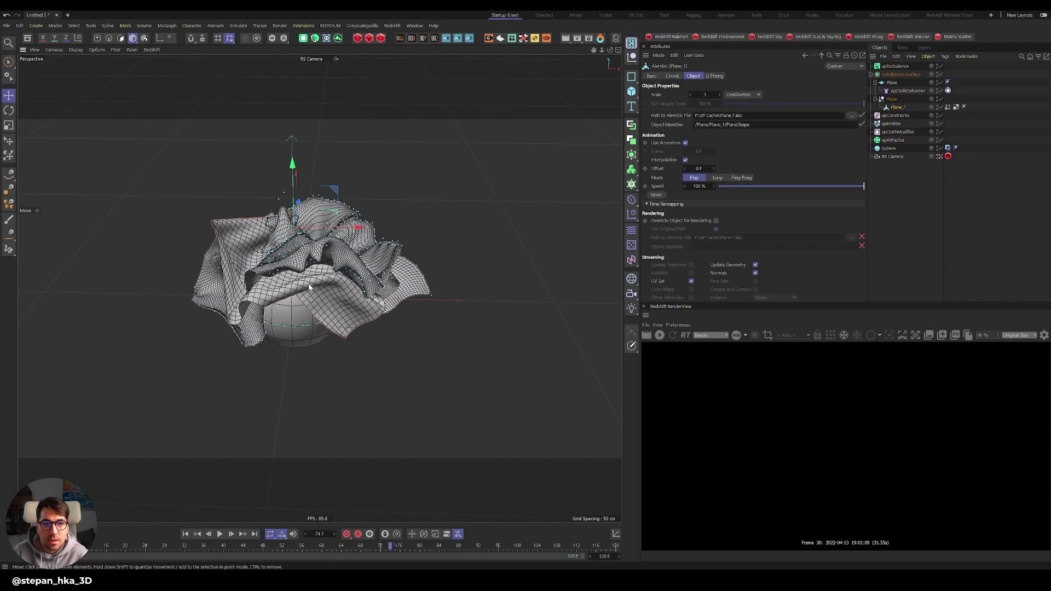
Step: Raise the baked Alembic plane above the collider sphere and offset it sideways from the original cloth
drag(285, 164, 290, 60)
drag(353, 116, 199, 117)
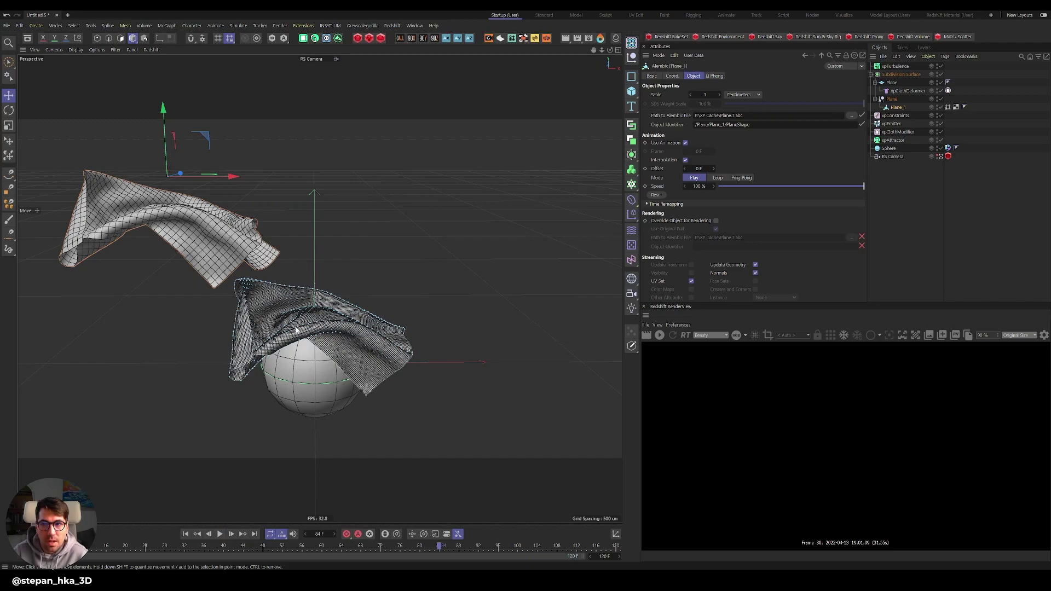
drag(232, 176, 287, 199)
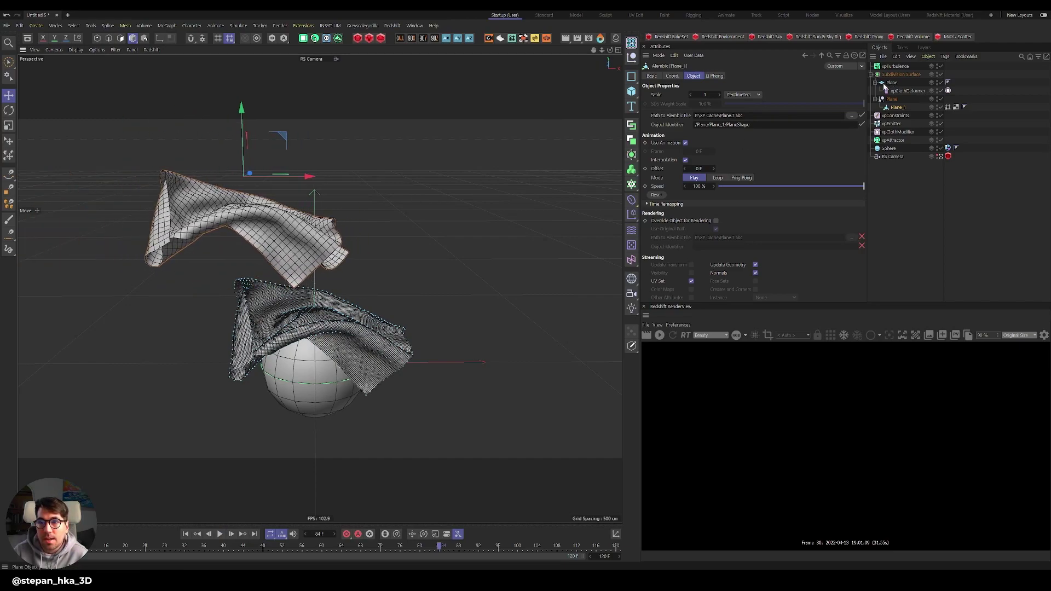
Step: Delete the original cloth plane, keep the baked Plane_1 under the Subdivision Surface, and stop the playback
click(891, 82)
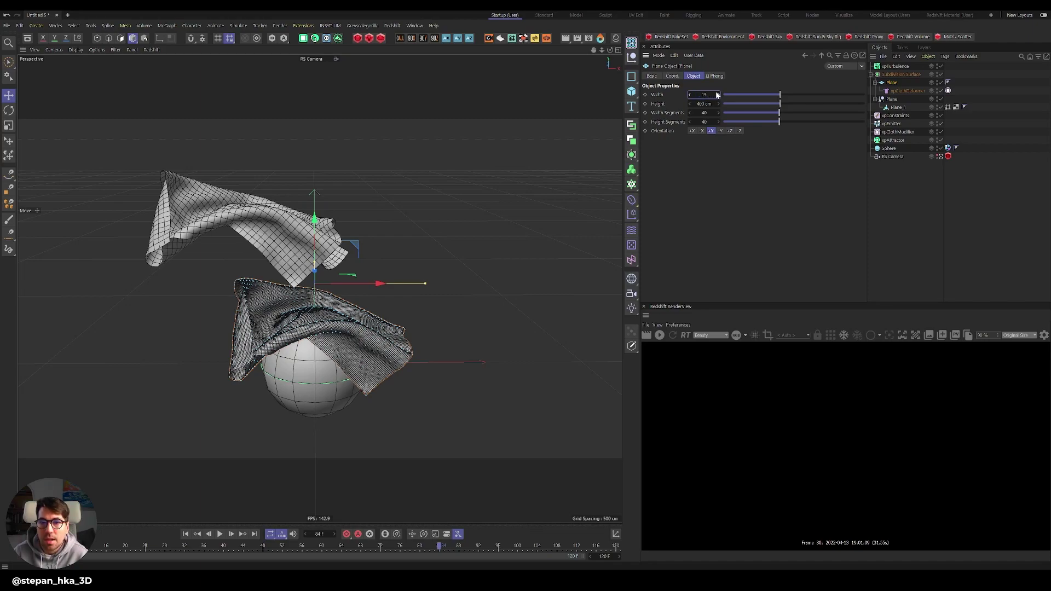
key(Tab)
text(600)
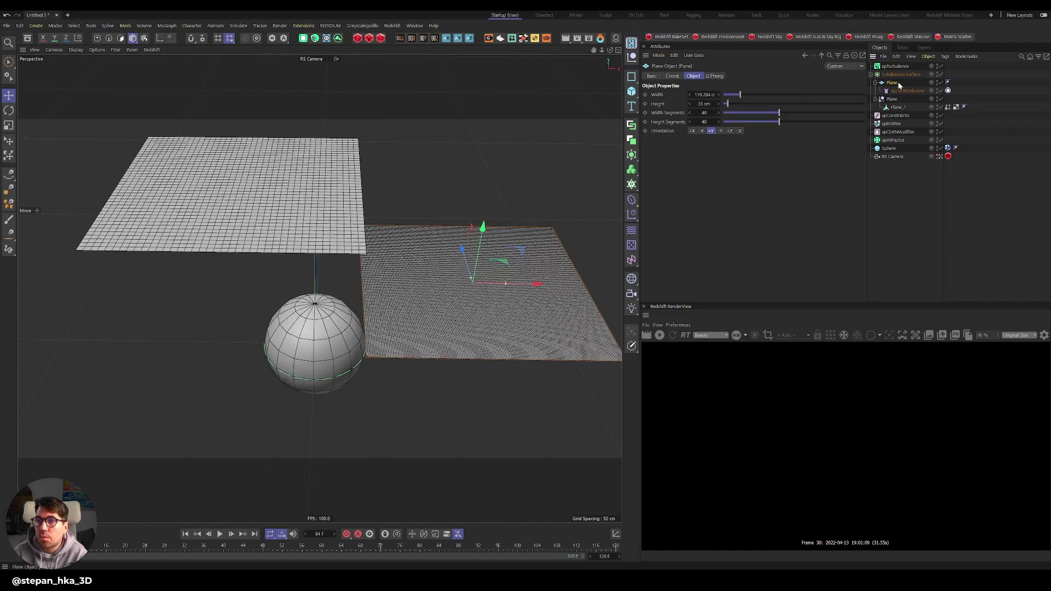
key(Delete)
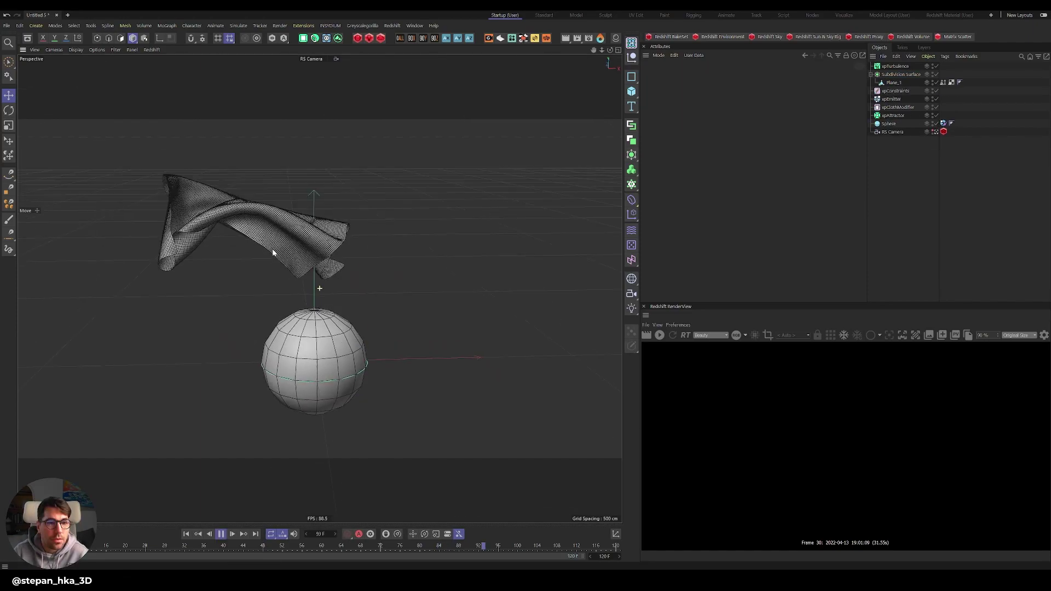
click(221, 535)
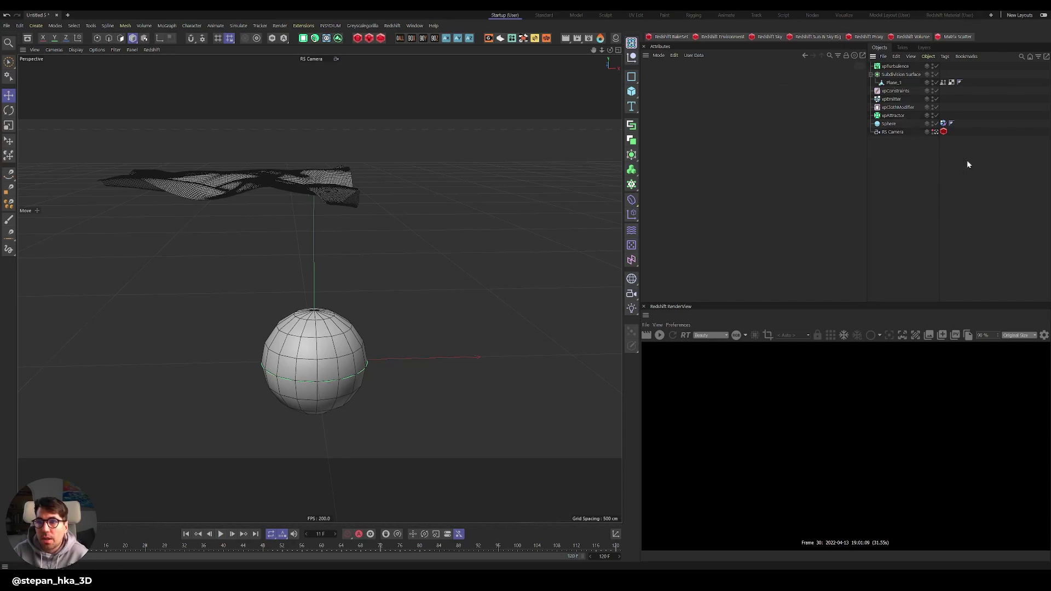
click(631, 44)
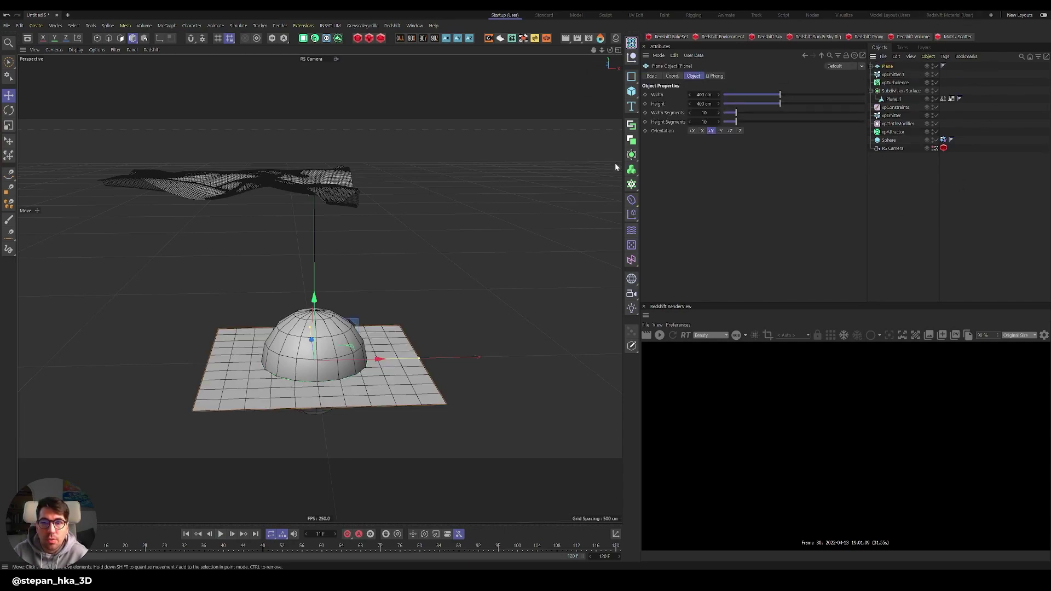
drag(314, 304, 313, 229)
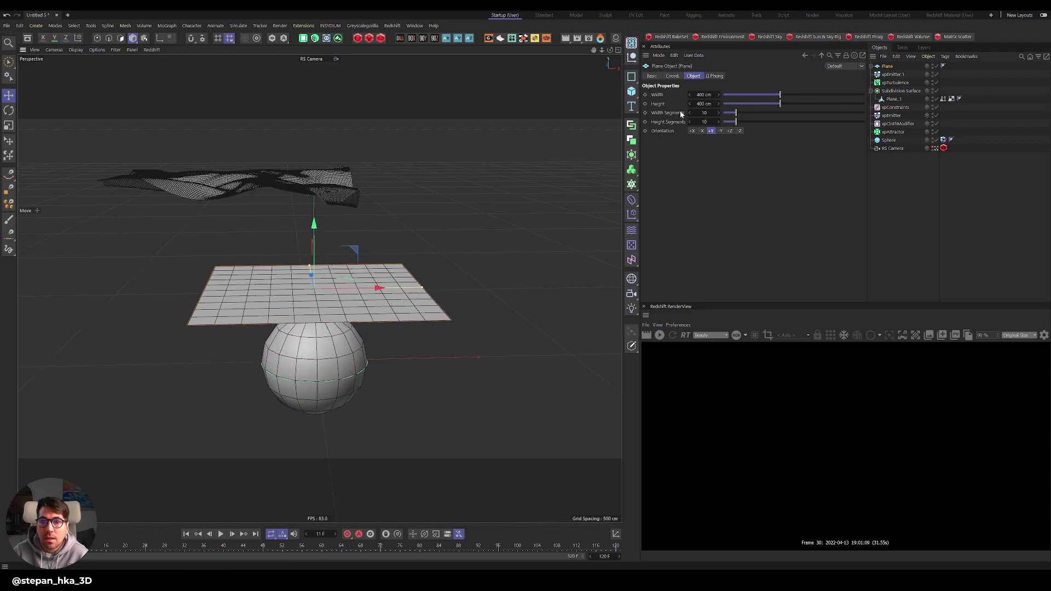
key(Delete)
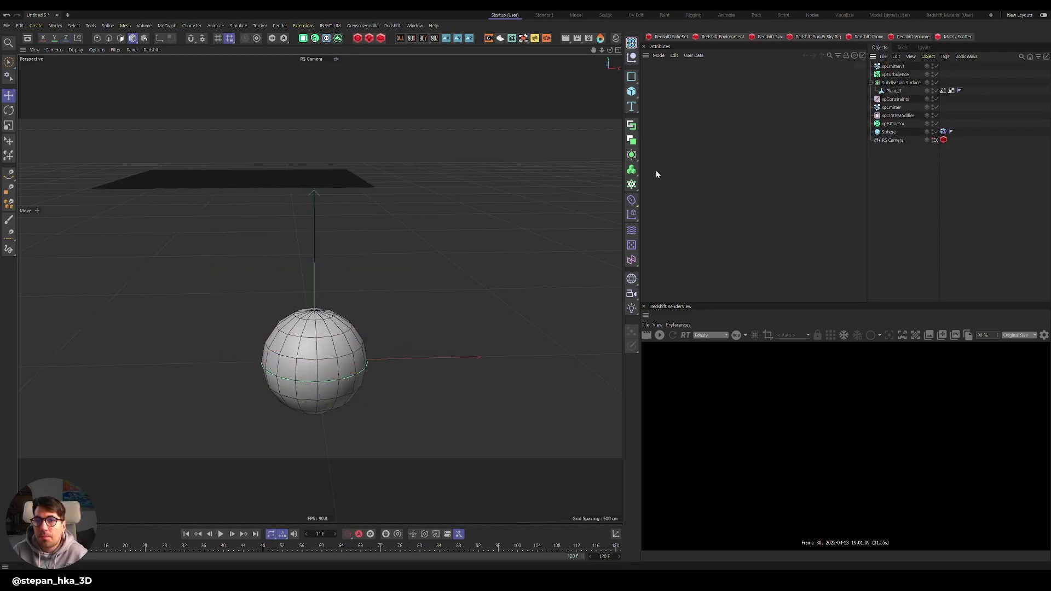
Step: Add a narrow plane 39 cm wide and 807 cm high with 29 width segments and 69 height segments
click(631, 93)
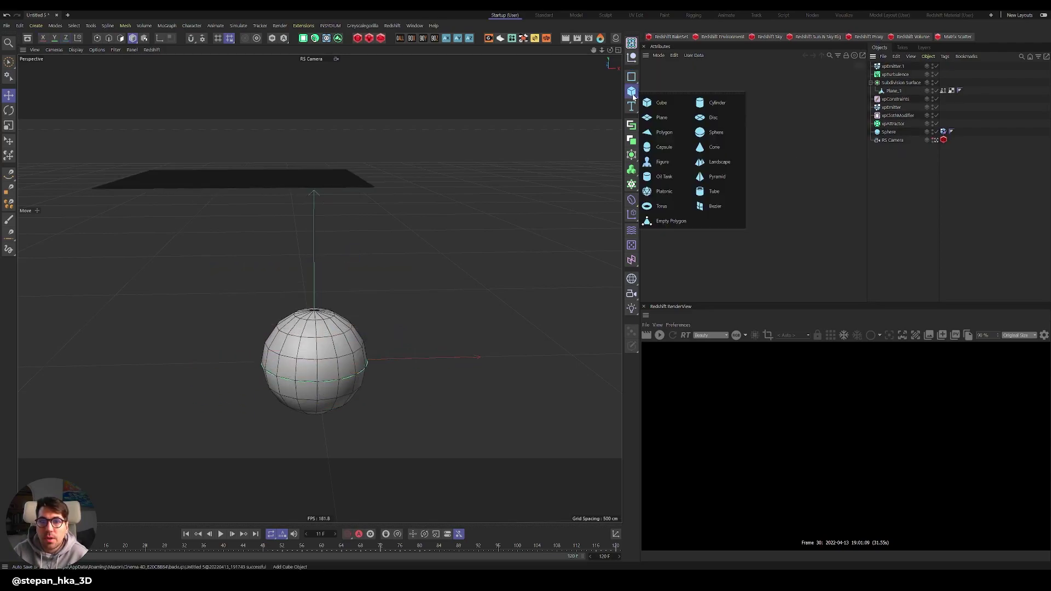
click(659, 118)
click(729, 94)
drag(747, 102, 838, 113)
drag(748, 112, 763, 113)
drag(746, 121, 820, 145)
Step: Place the strip plane beside the sphere, raise it, and apply the X-Particles cloth setup to it
drag(379, 359, 508, 355)
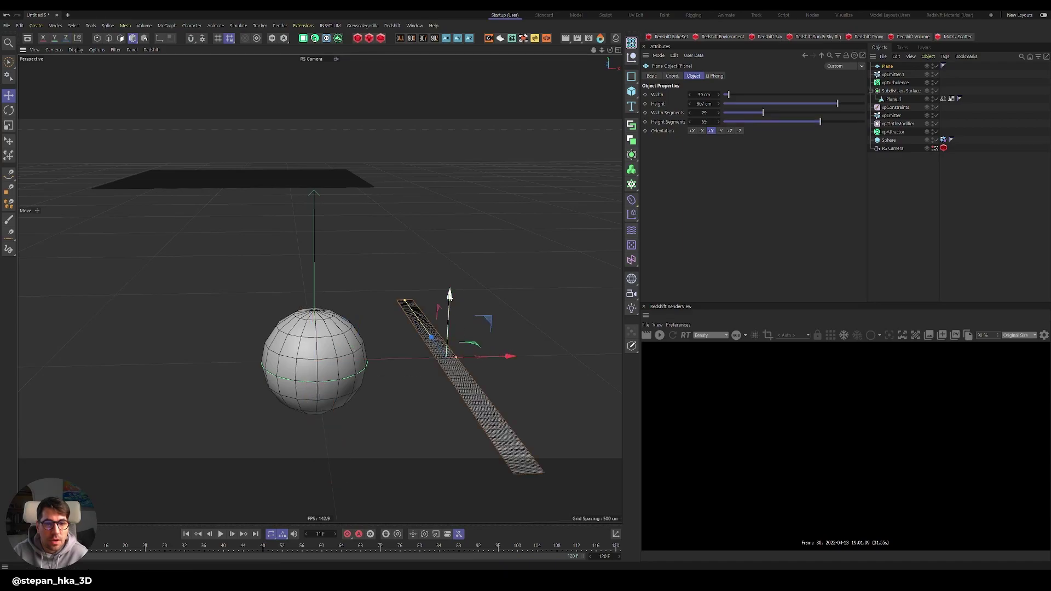
drag(450, 295, 453, 231)
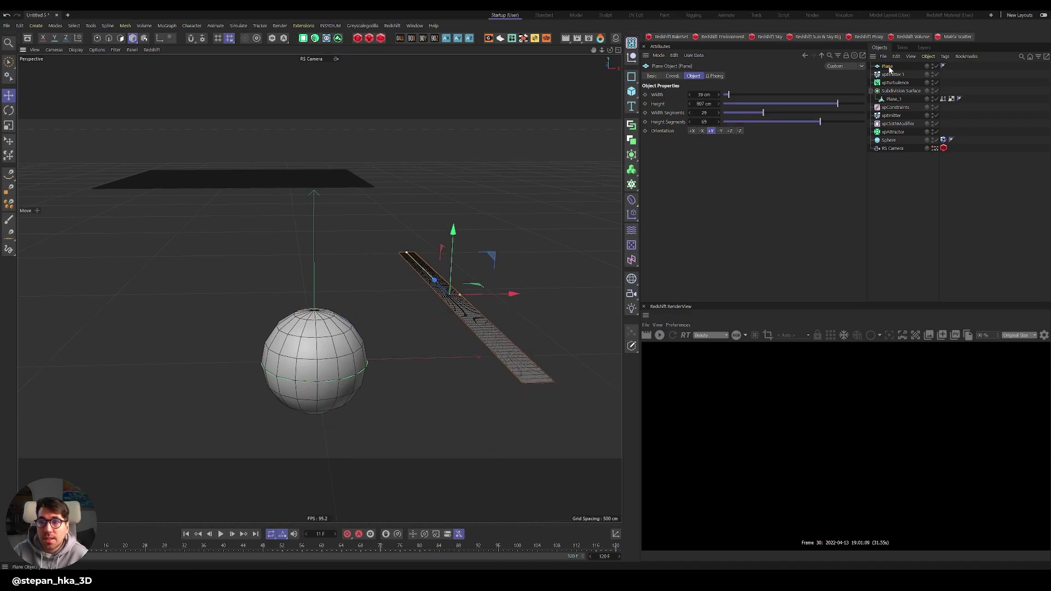
click(632, 43)
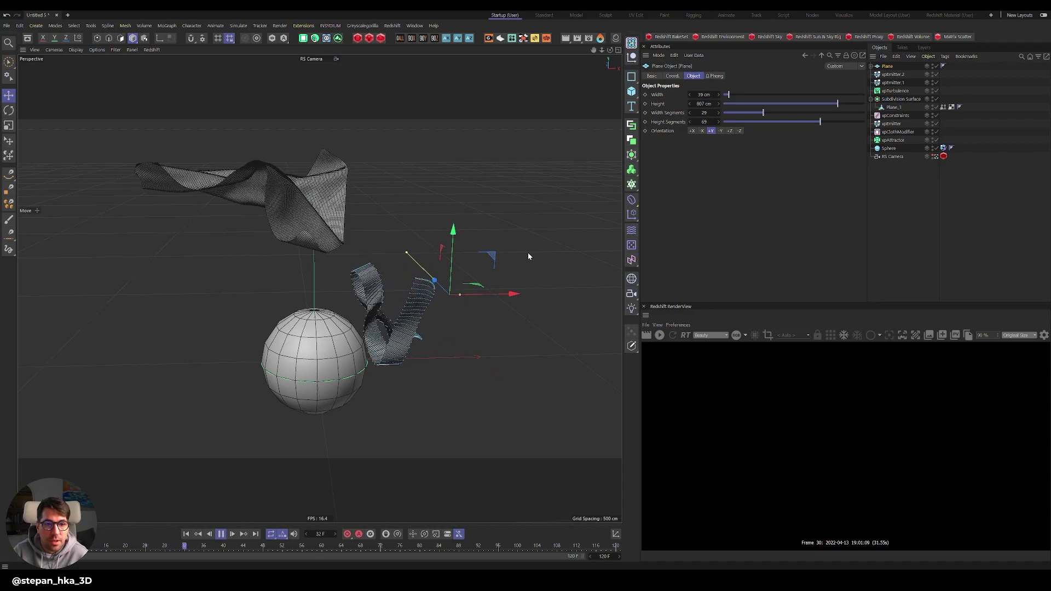
Step: Bake the strip plane as Alembic into the XP Cache folder and return to the first frame
right_click(885, 65)
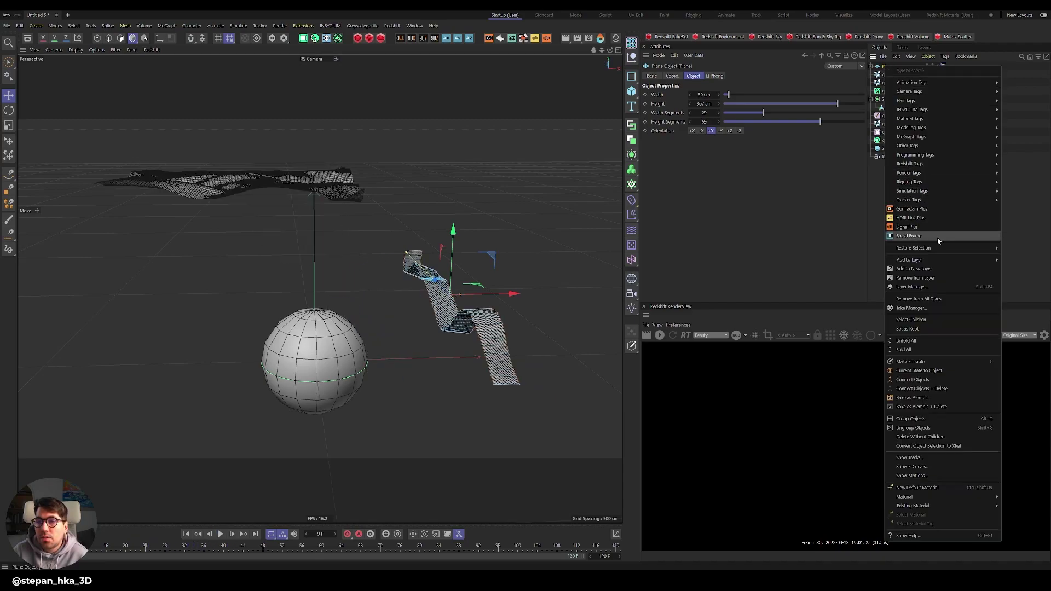
click(934, 397)
click(574, 416)
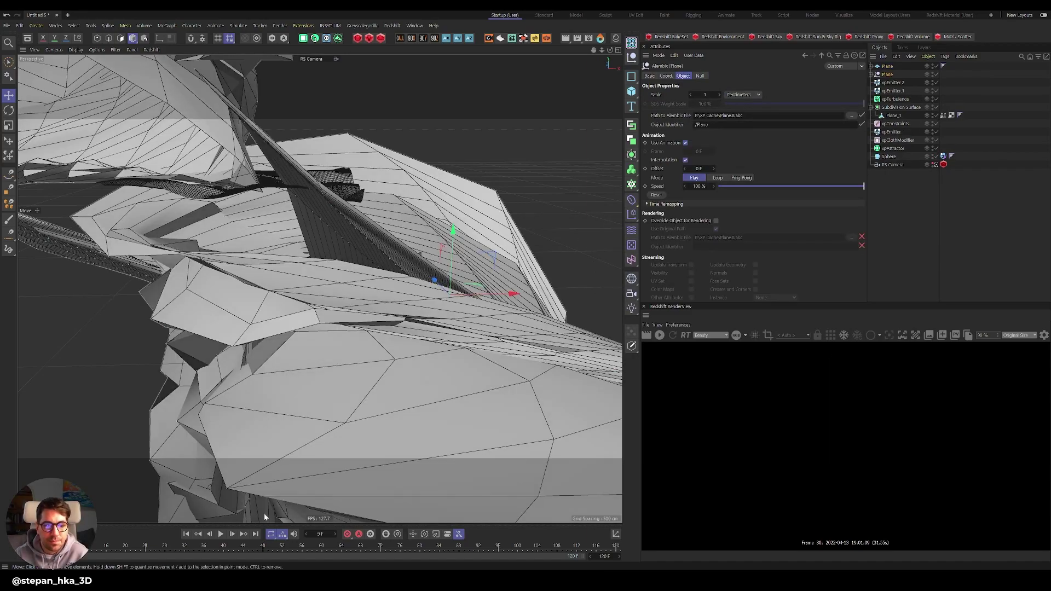
click(186, 534)
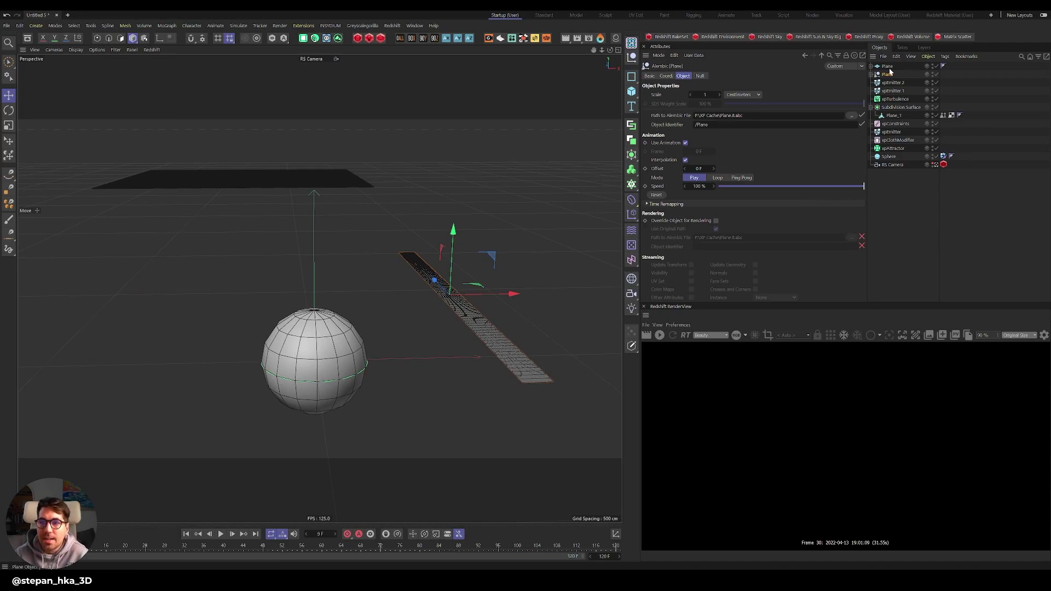
Step: Move the baked strip under the Subdivision Surface and group it with the baked plane in a null named Cloths
click(871, 74)
mouse_move(890, 86)
mouse_down()
mouse_move(901, 136)
mouse_move(896, 129)
mouse_up()
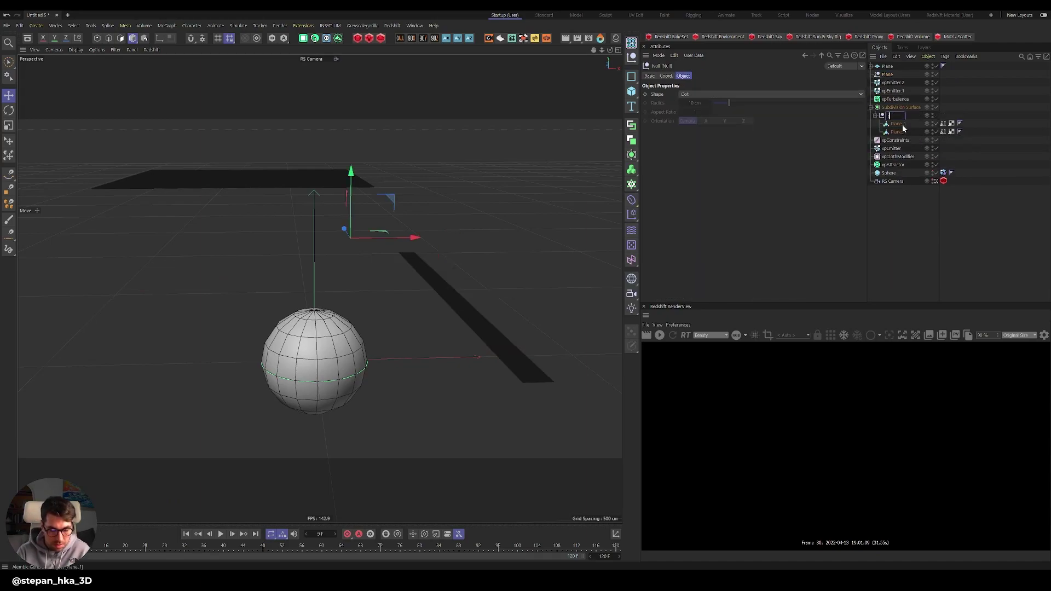
Step: Rename the baked plane Cloth 1 and the baked strip Scarf 1
double_click(902, 124)
text(Cloth)
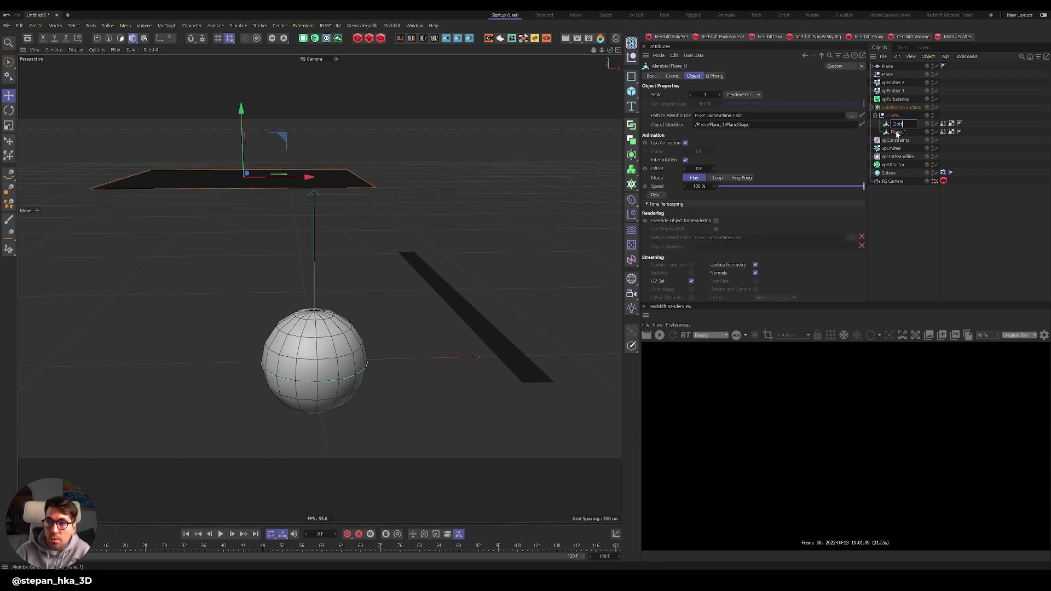
text(1)
double_click(897, 132)
text(Scarf)
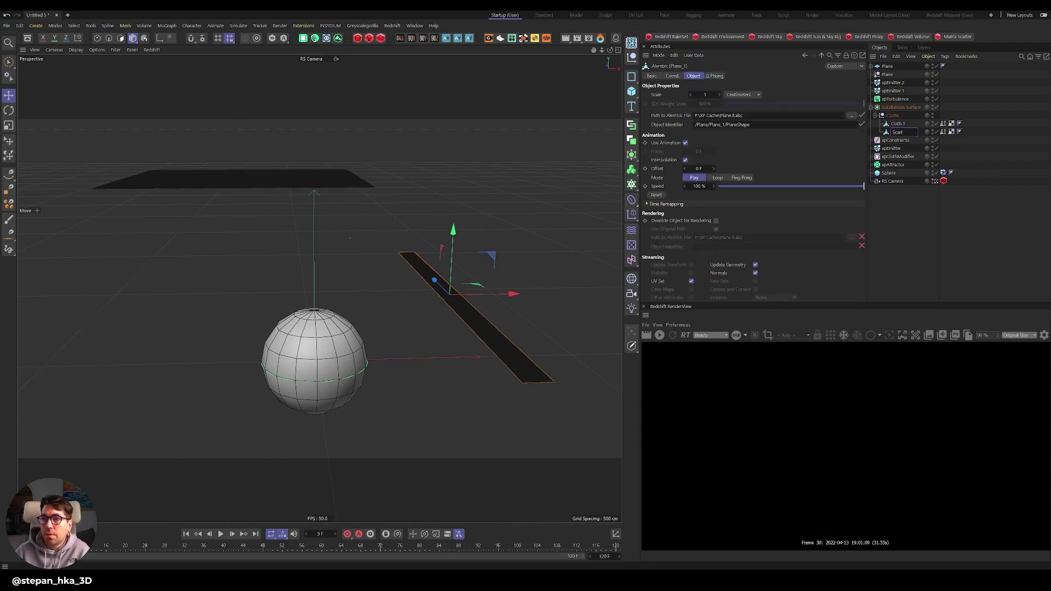
Step: Add a disc with a 139 cm inner radius above the sphere and apply the X-Particles cloth setup to it
click(631, 91)
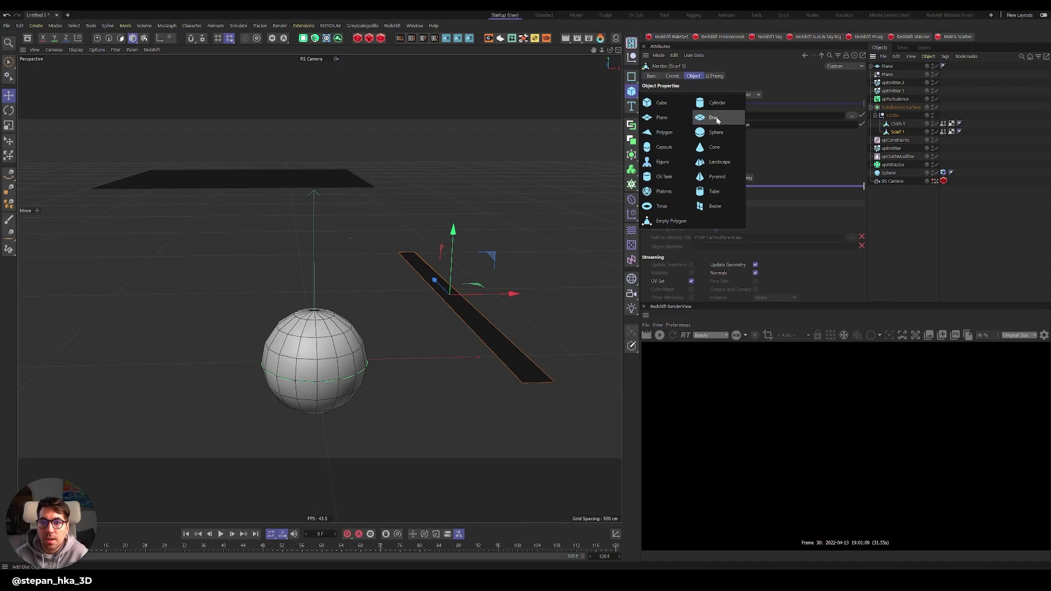
click(713, 117)
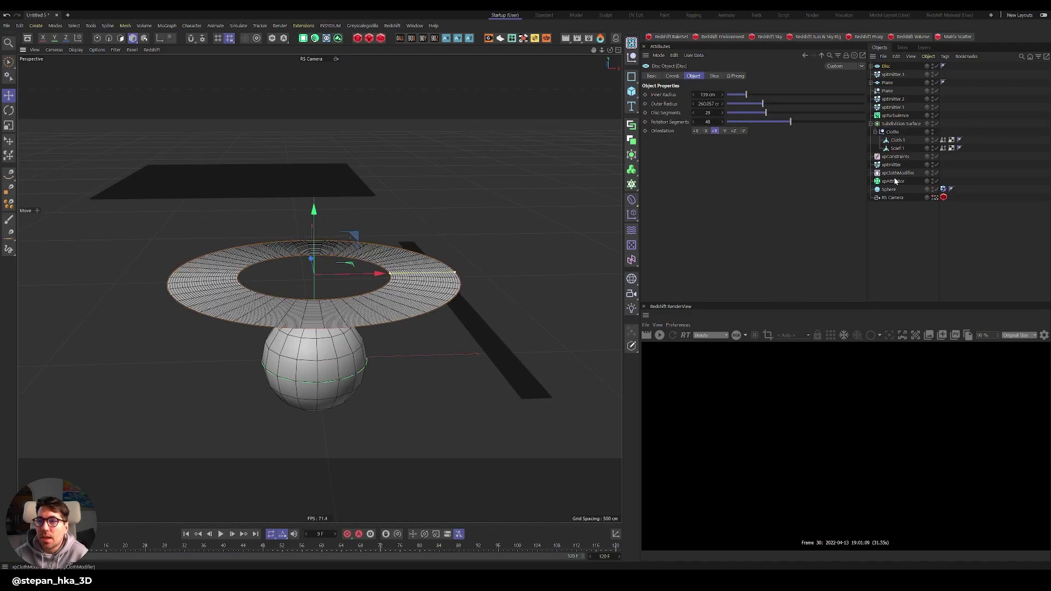
Step: Review the Object and Emission settings of the emitter that drives the disc cloth
click(891, 75)
click(723, 76)
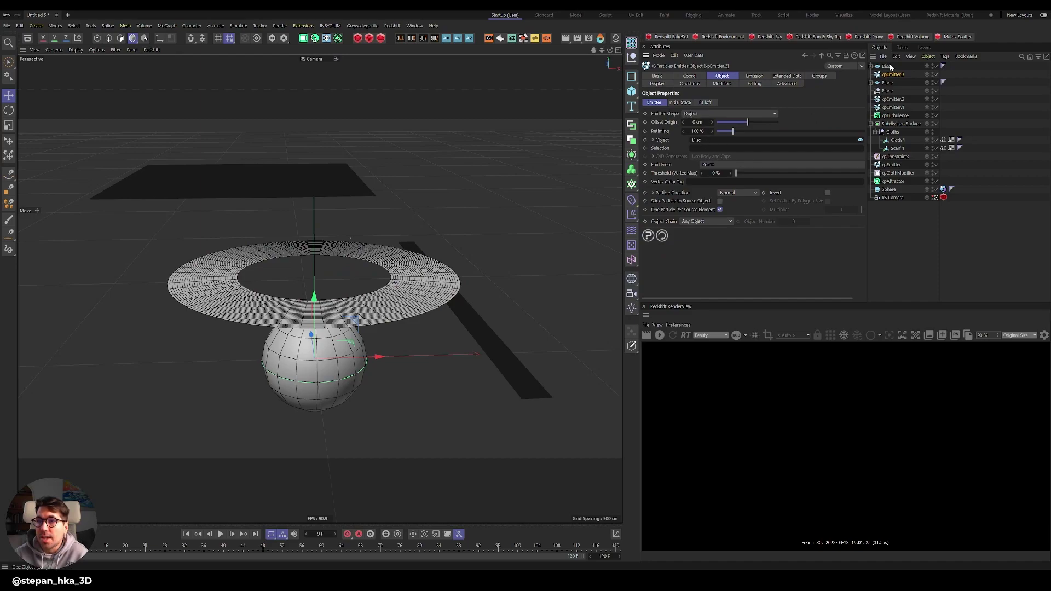
click(754, 78)
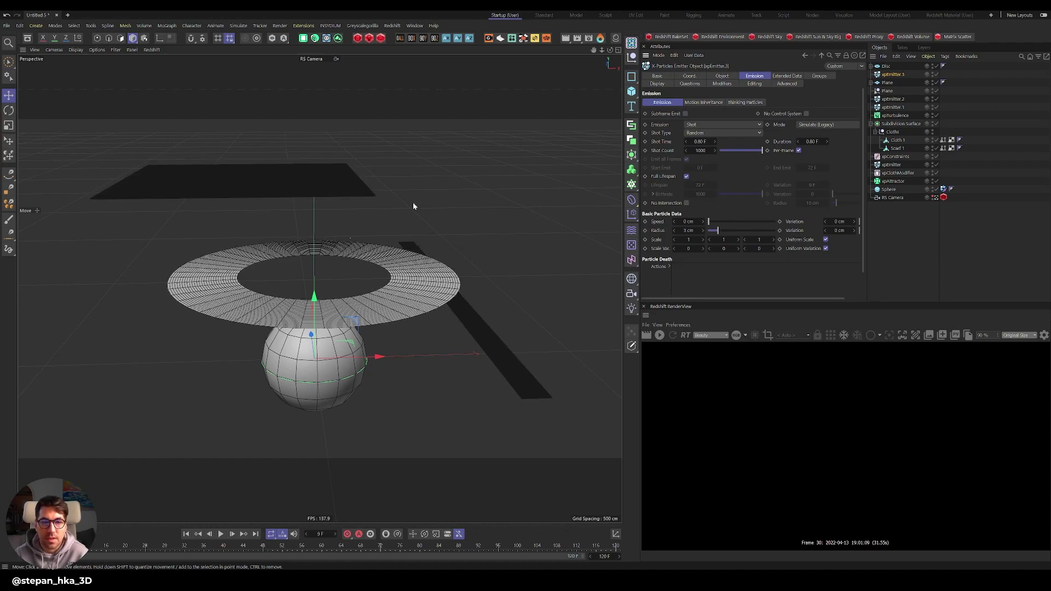
click(410, 304)
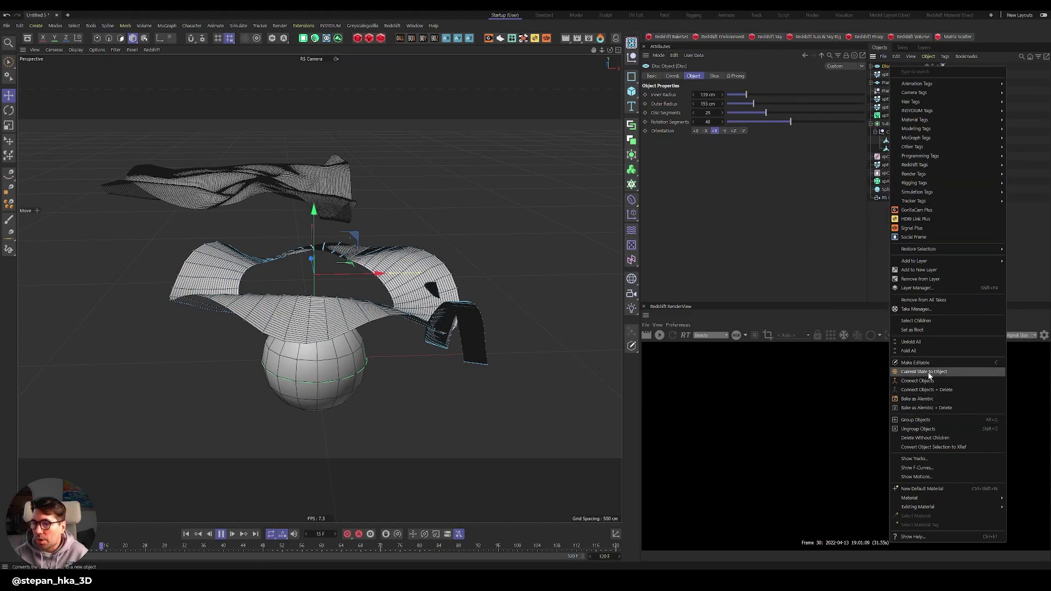
Step: Bake the disc as Alembic into the XP Cache folder and rewind the animation
click(925, 399)
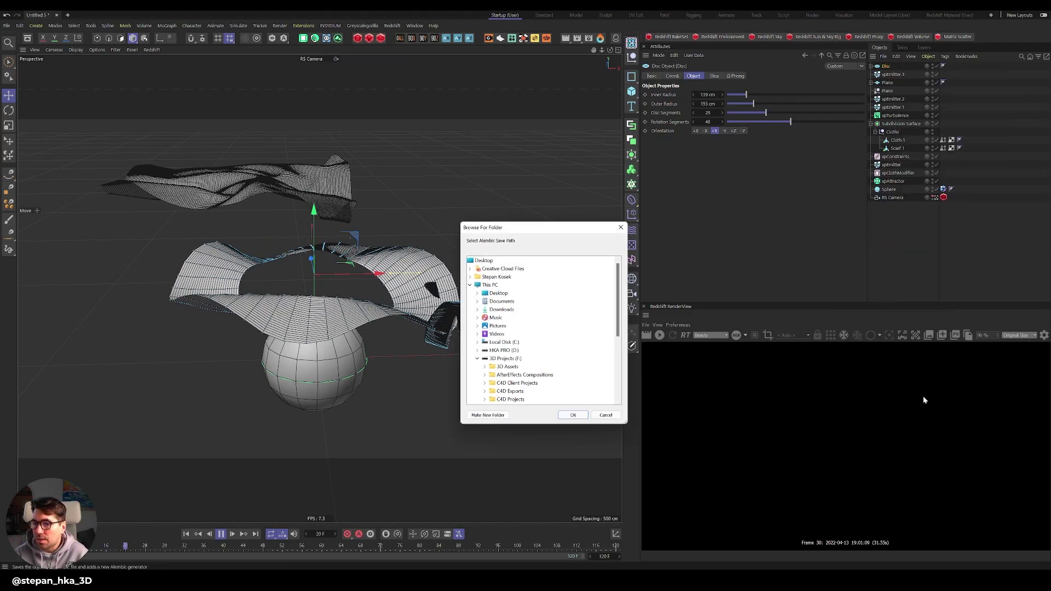
click(571, 415)
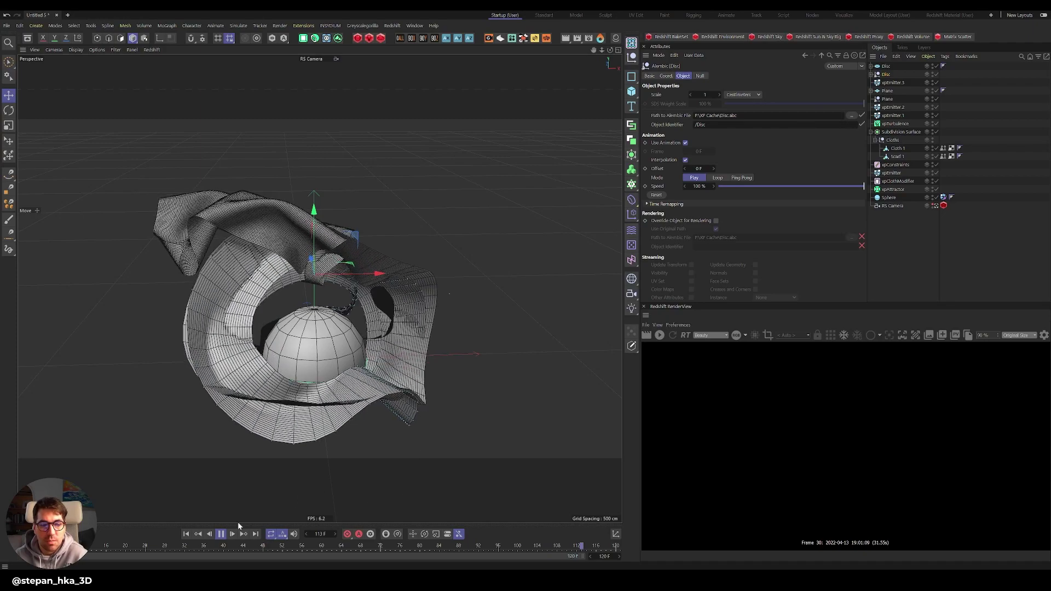
click(185, 534)
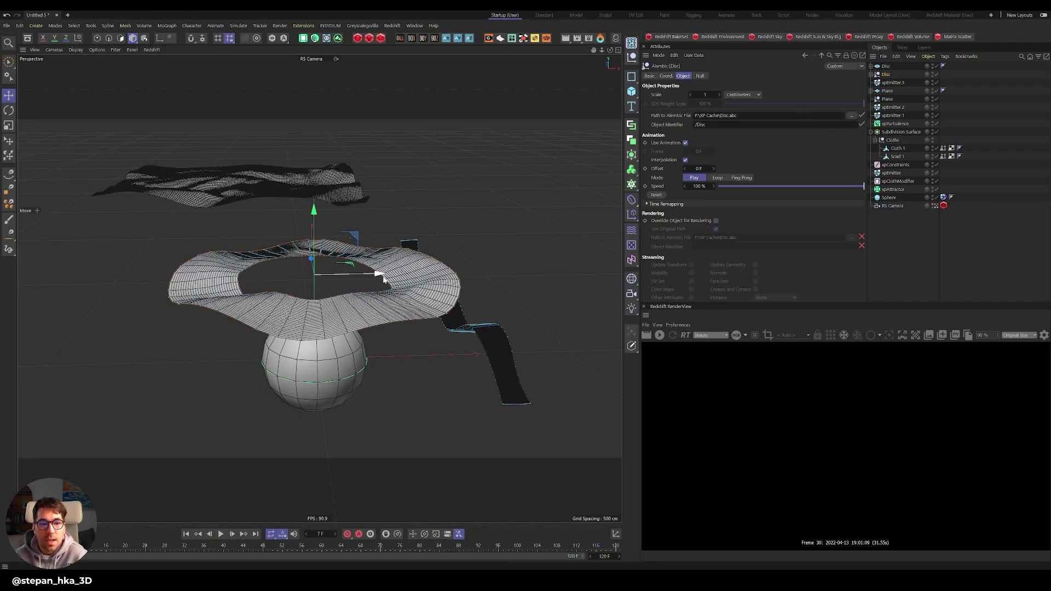
Step: Move the baked disc to the left of the collider sphere and rotate it into a tilted position
drag(377, 277, 120, 244)
key(r)
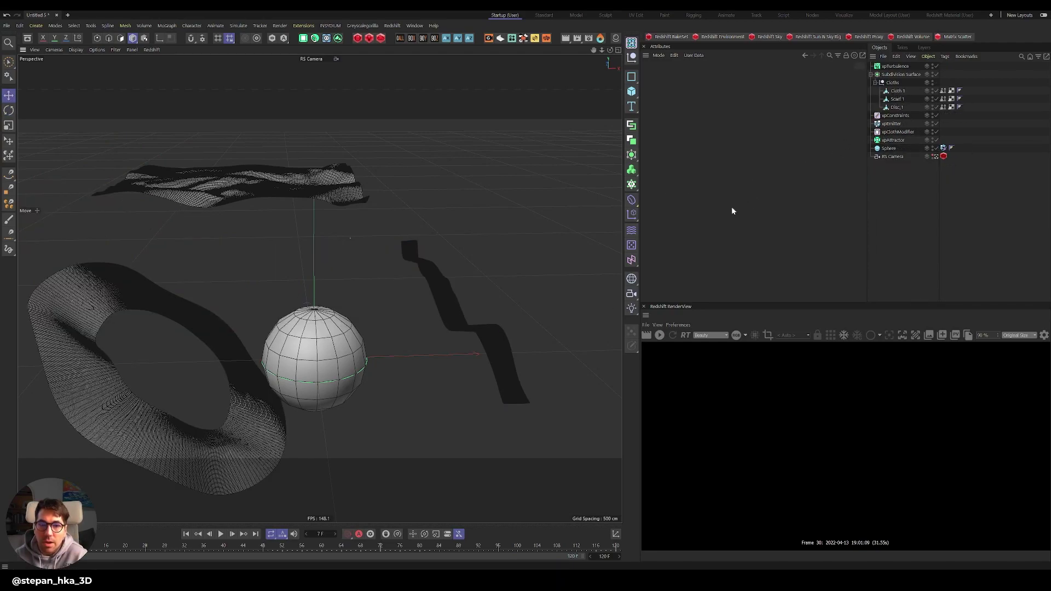
Step: Add a Hexahedron-type sphere with a radius of 258 cm and 61 segments
click(631, 92)
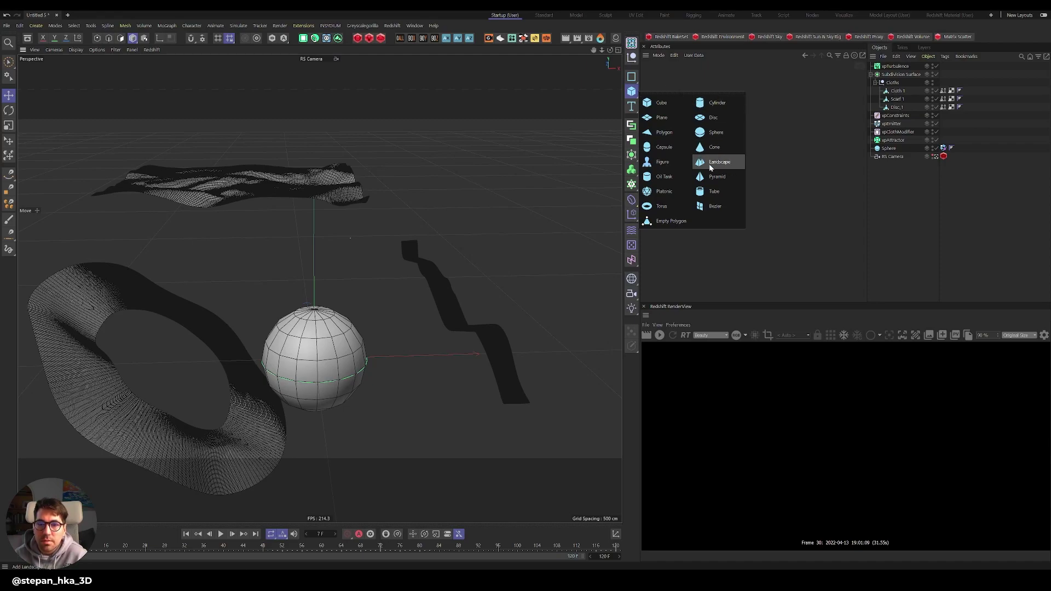
click(712, 132)
drag(581, 185, 588, 148)
click(739, 112)
click(723, 137)
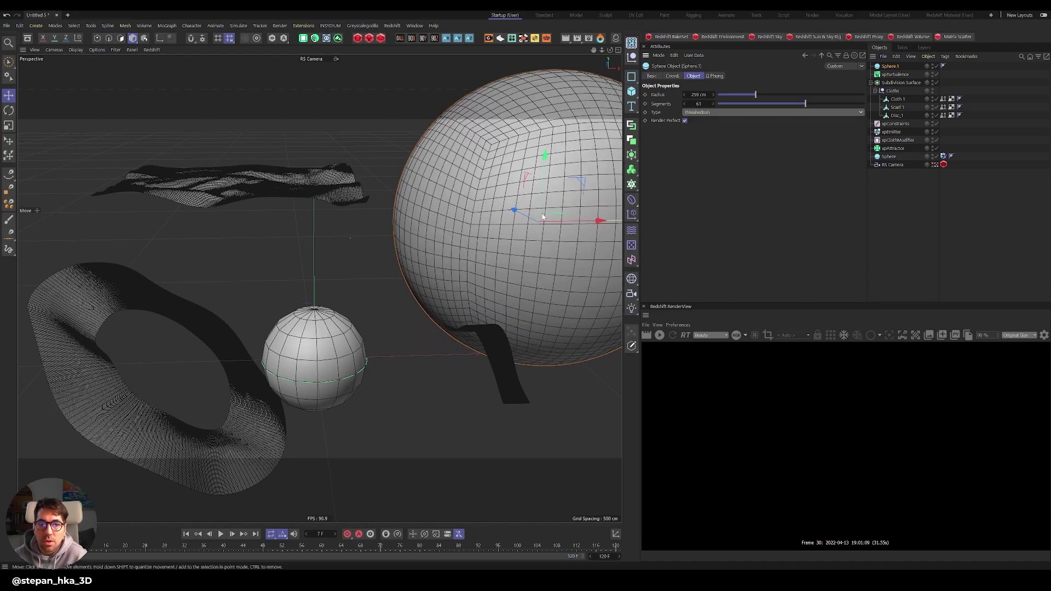
Step: Reposition the new sphere beside the other cloths, apply the X-Particles cloth setup, and play the simulation
scroll(492, 235, down, 3)
drag(563, 228, 508, 224)
click(632, 44)
key(F8)
Step: Set the sphere cloth deformer's xpCloth Dampen to 7 % and stop the playback
click(871, 66)
click(902, 75)
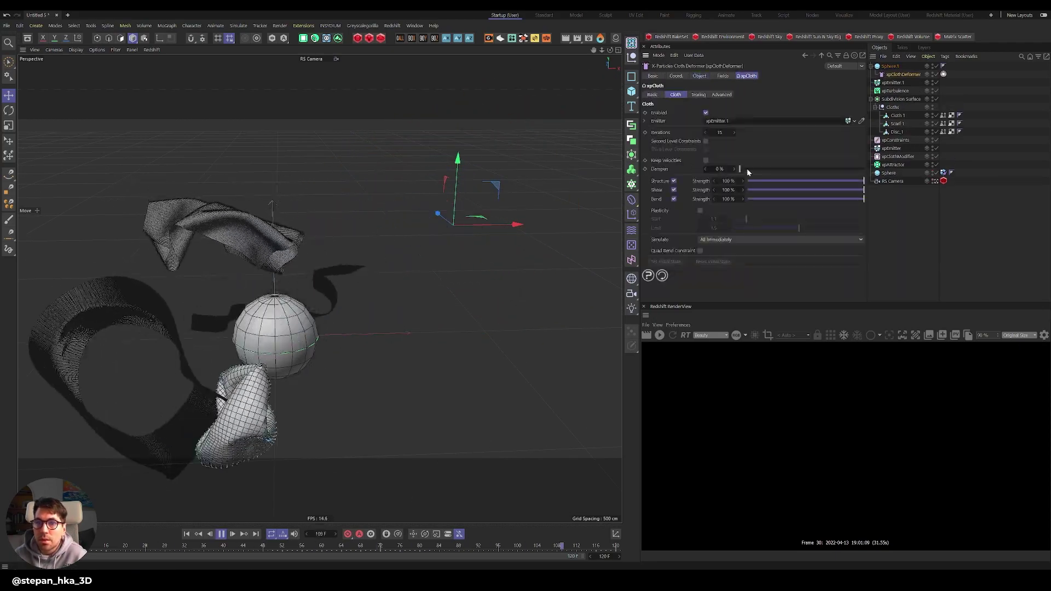
drag(744, 170, 748, 169)
key(F8)
Step: Bake the cloth sphere as Alembic and return to the start of the animation
right_click(890, 66)
click(922, 355)
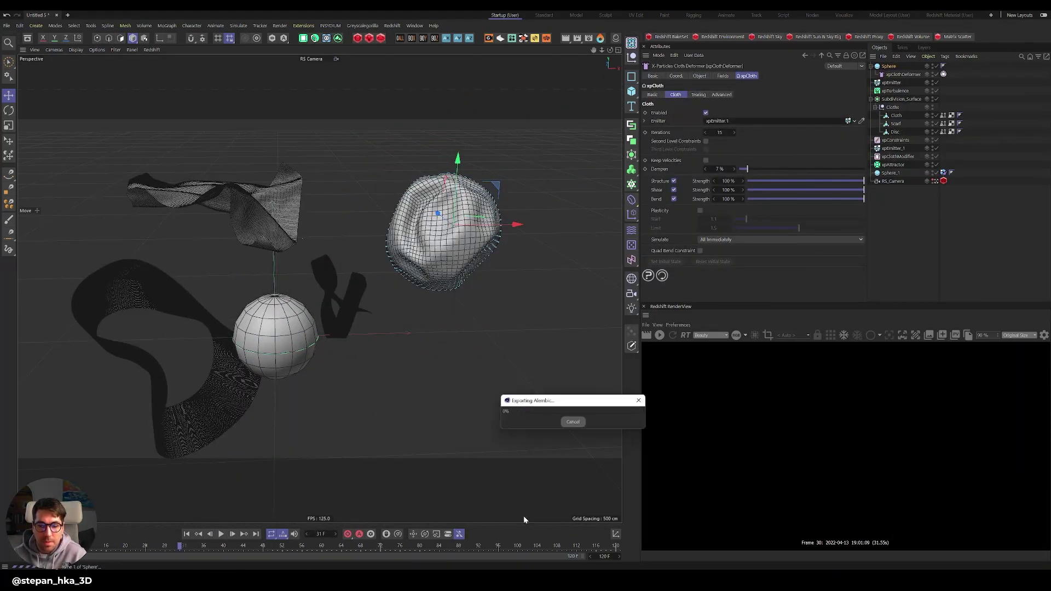
key(shift+f)
Step: Replace the live simulation objects with an L Curve Cyc Plus backdrop and play back the baked cloths
key(Delete)
click(893, 116)
key(F8)
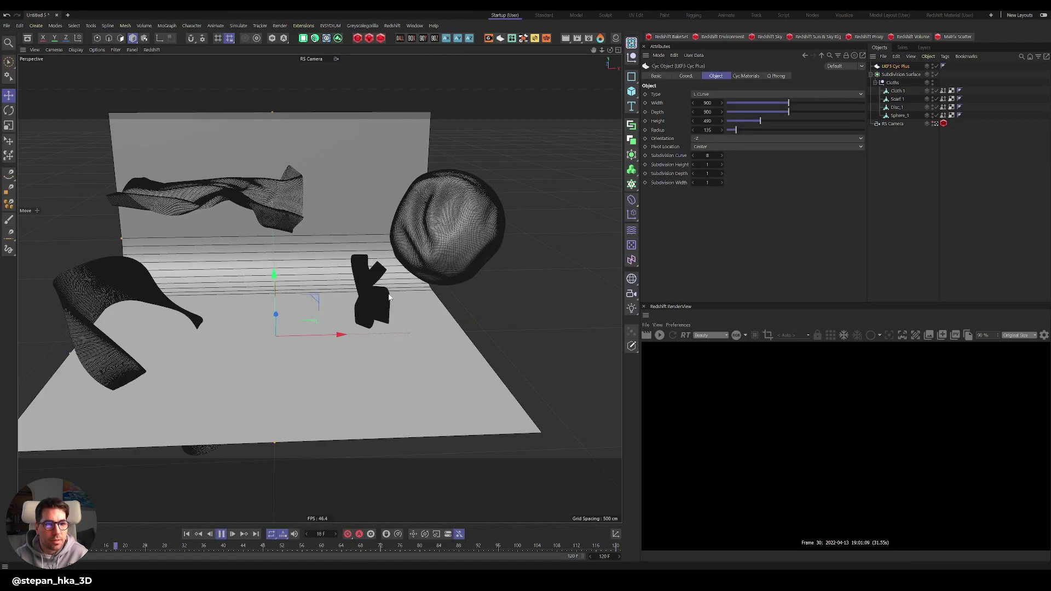
Step: Scale down all four baked cloths, from Cloth 1 to Sphere_1, to fit in front of the backdrop
click(894, 92)
shift+click(894, 116)
key(t)
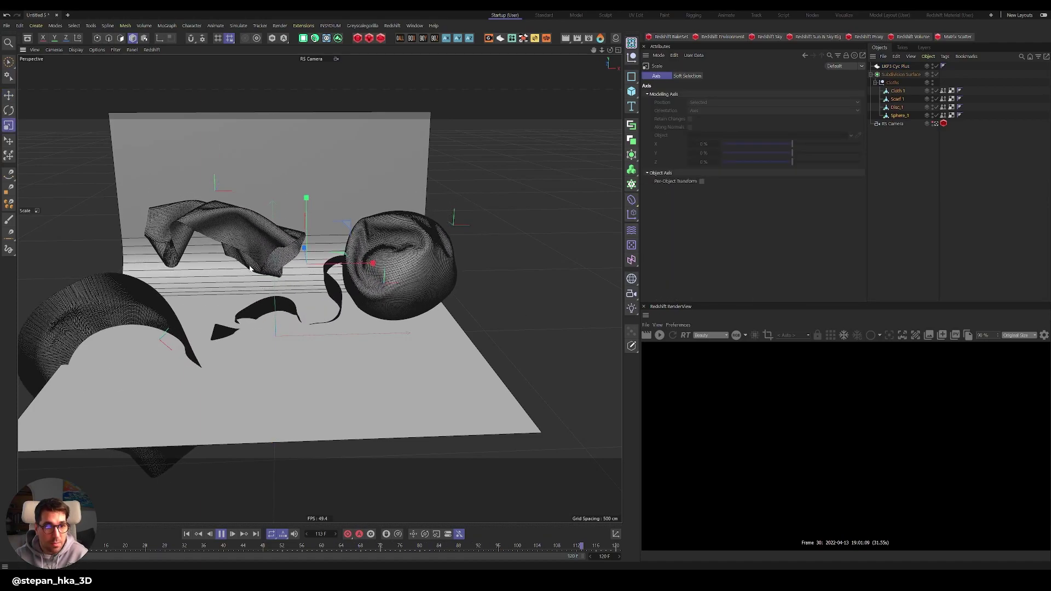
drag(347, 225, 321, 251)
scroll(293, 268, up, 2)
scroll(293, 268, up, 6)
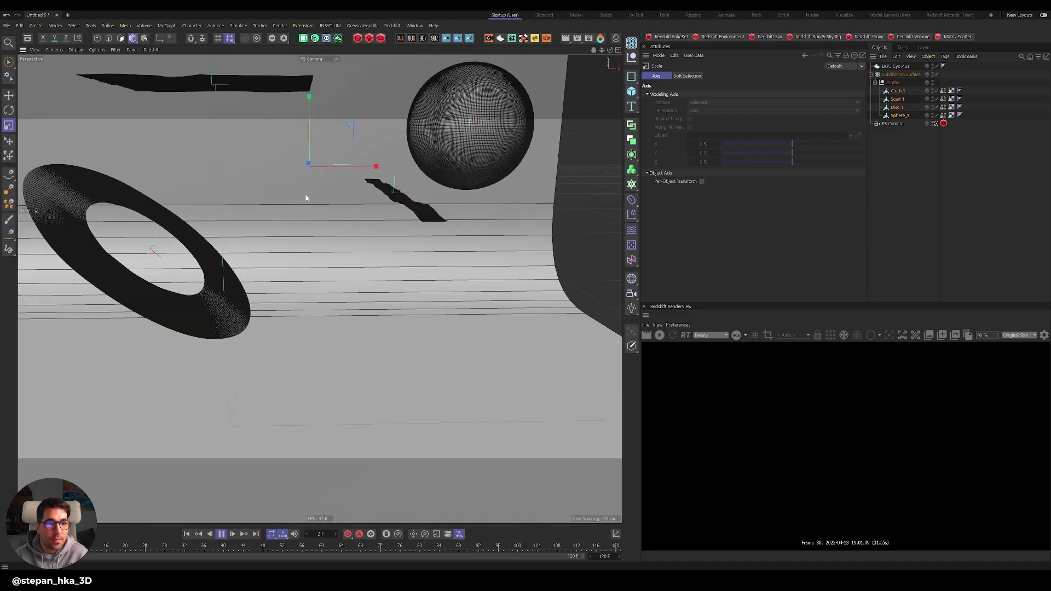
Step: Set the Alembic animation Speed of all four baked cloths to 20 %
click(885, 110)
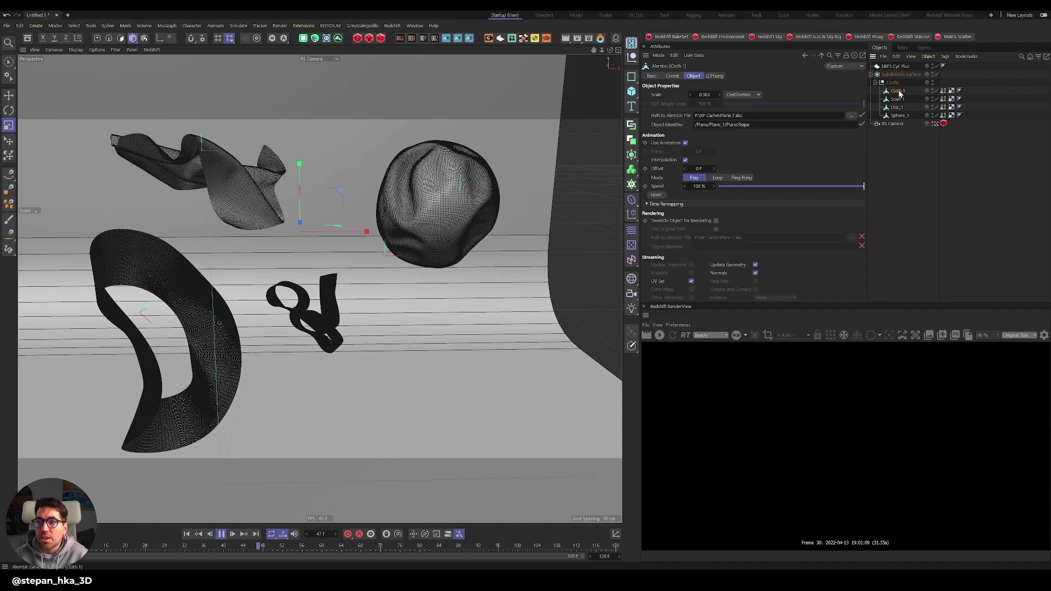
click(699, 186)
text(20)
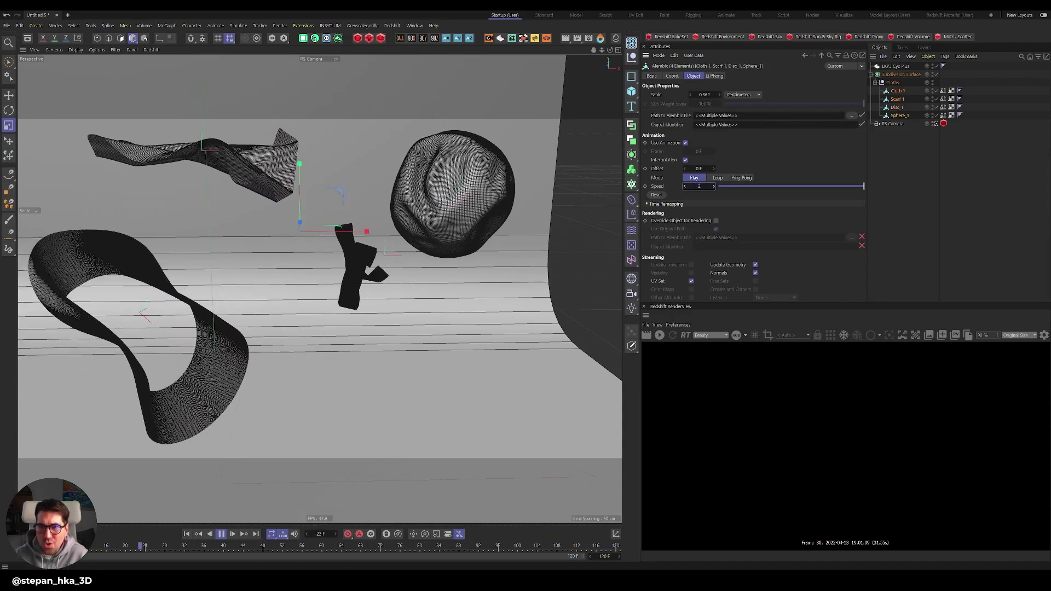
key(Return)
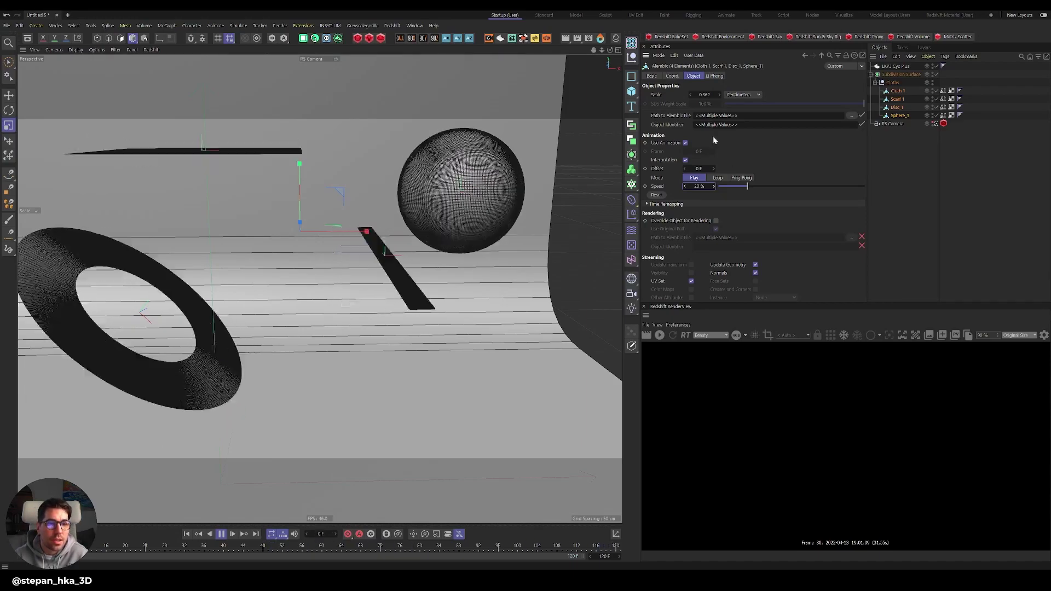
Step: Set the Alembic animation Offset of the four baked cloths to -50 F
alt+middle_drag(322, 239, 349, 241)
double_click(696, 169)
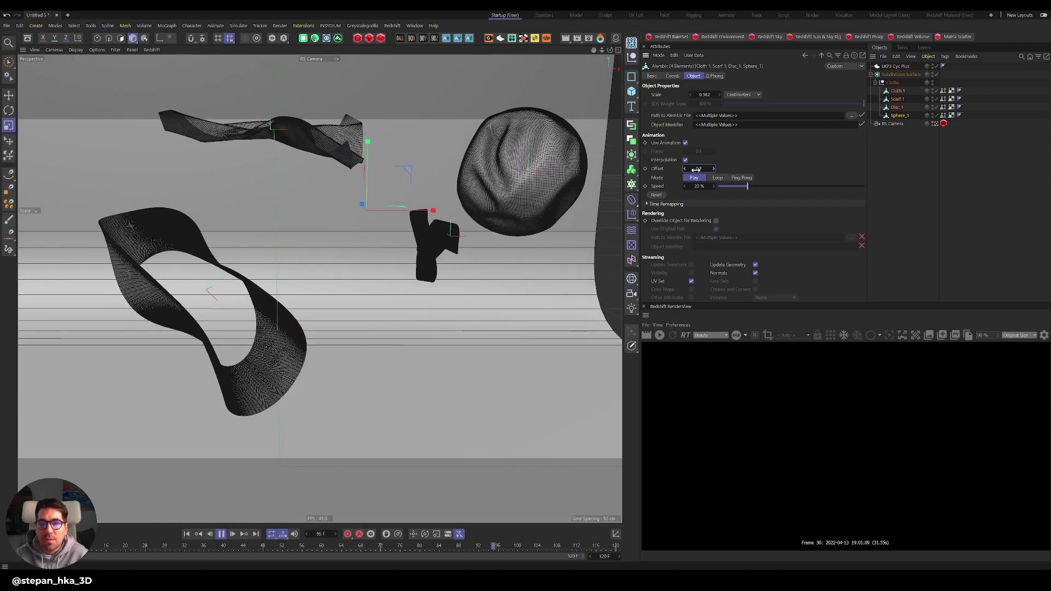
key(BackSpace)
text(-5)
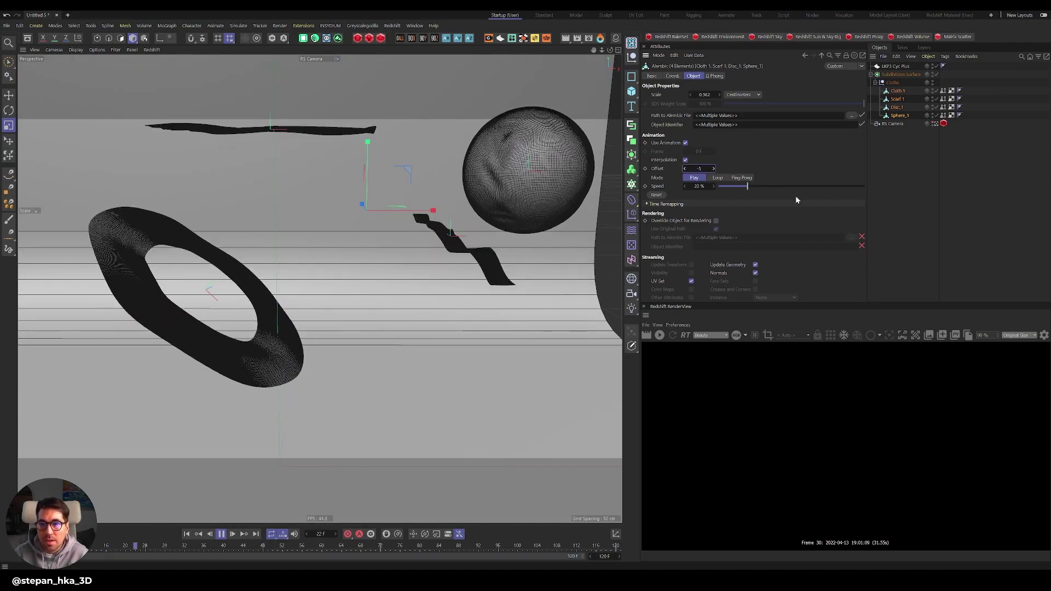
text(0 F)
key(Return)
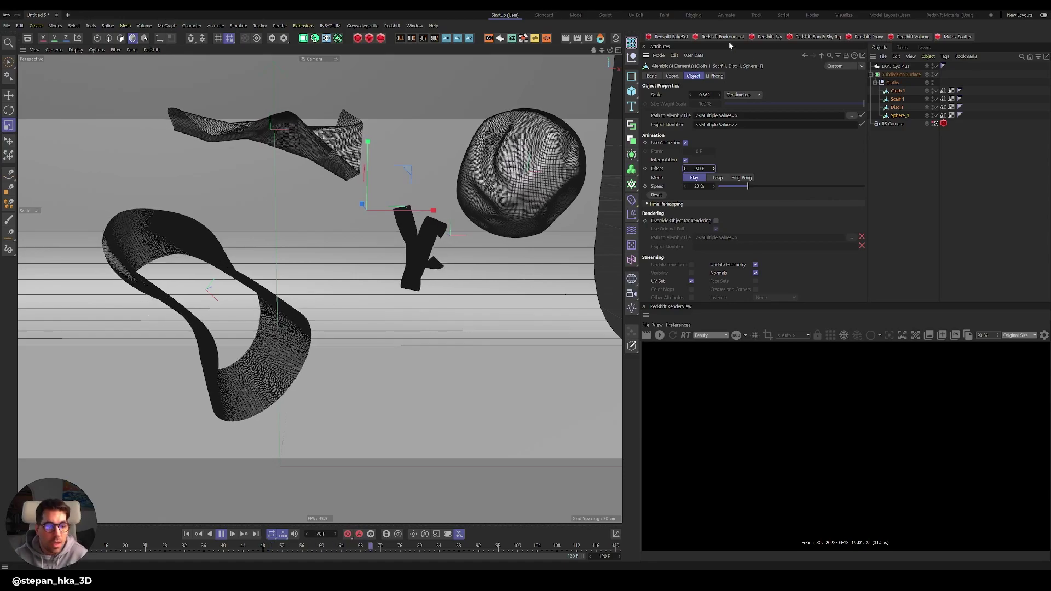
Step: Stop the playback and return the timeline to frame 0
click(187, 533)
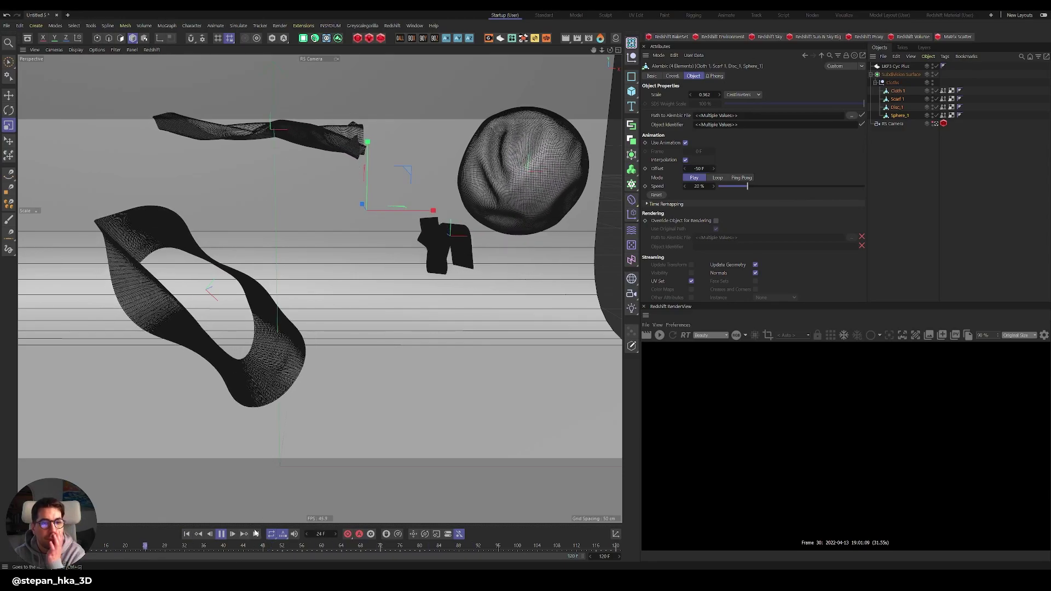
click(223, 535)
drag(199, 546, 17, 556)
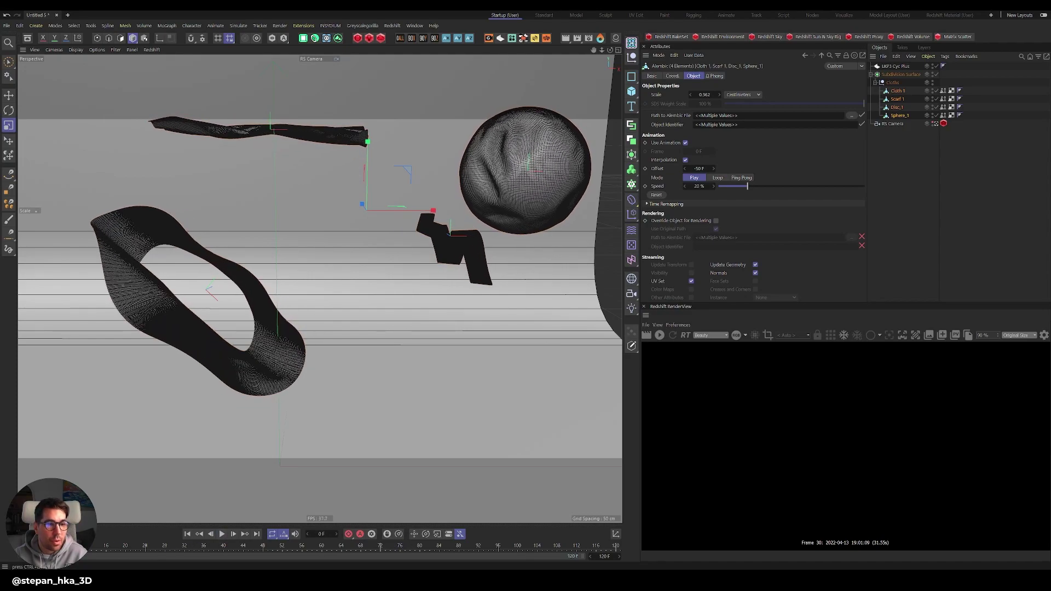
Step: Reset the Offset of the four cloths to 0 F and check their shapes at the first frame
double_click(699, 169)
text(0)
key(Return)
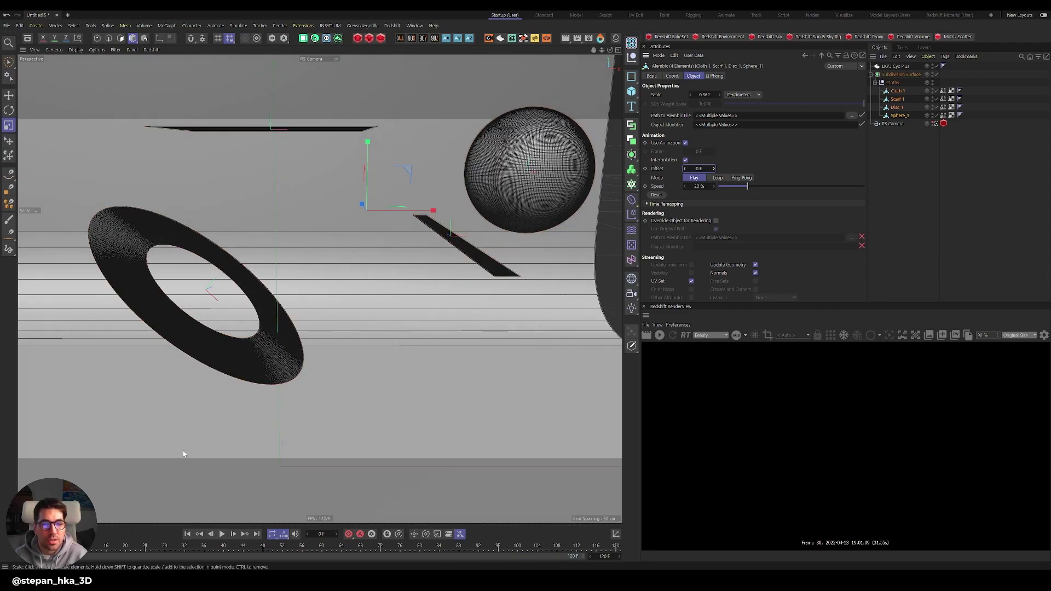
drag(29, 546, 1, 554)
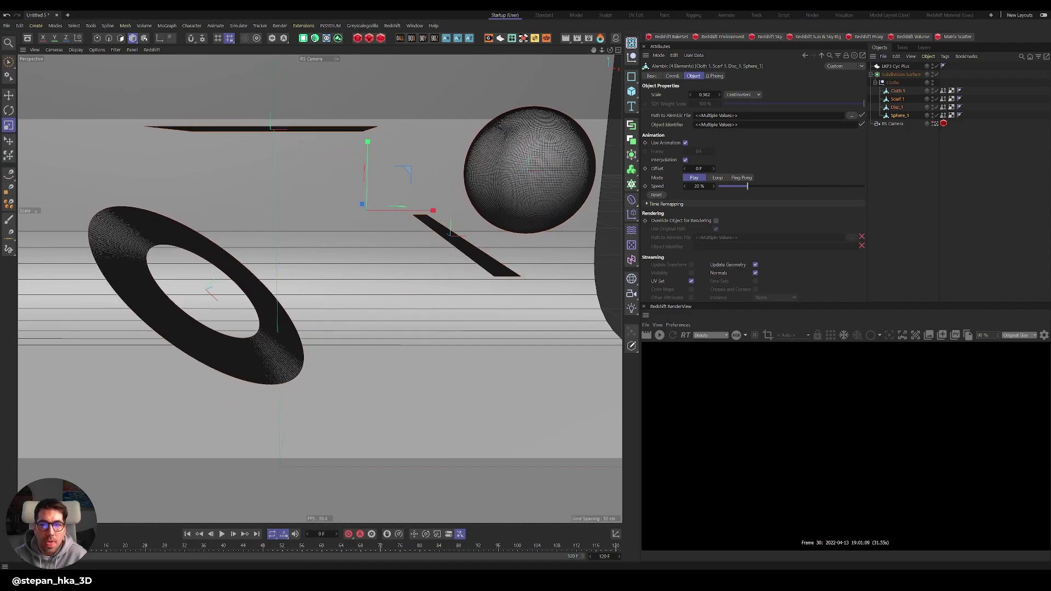
Step: Enter an Offset of -50 F for the four cloths again and check the start frame of the timeline
click(699, 169)
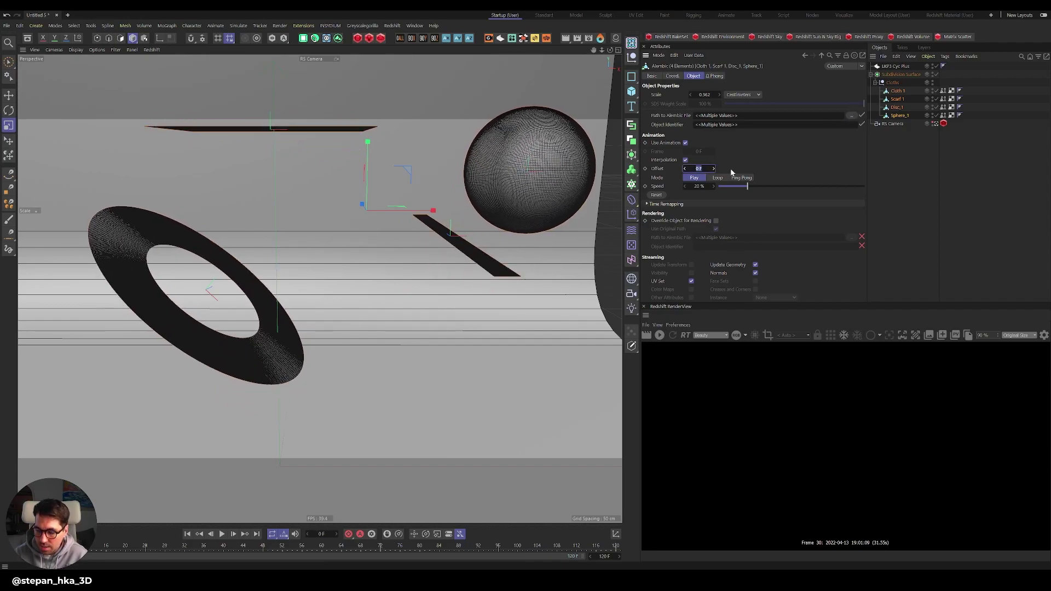
text(-50)
key(Return)
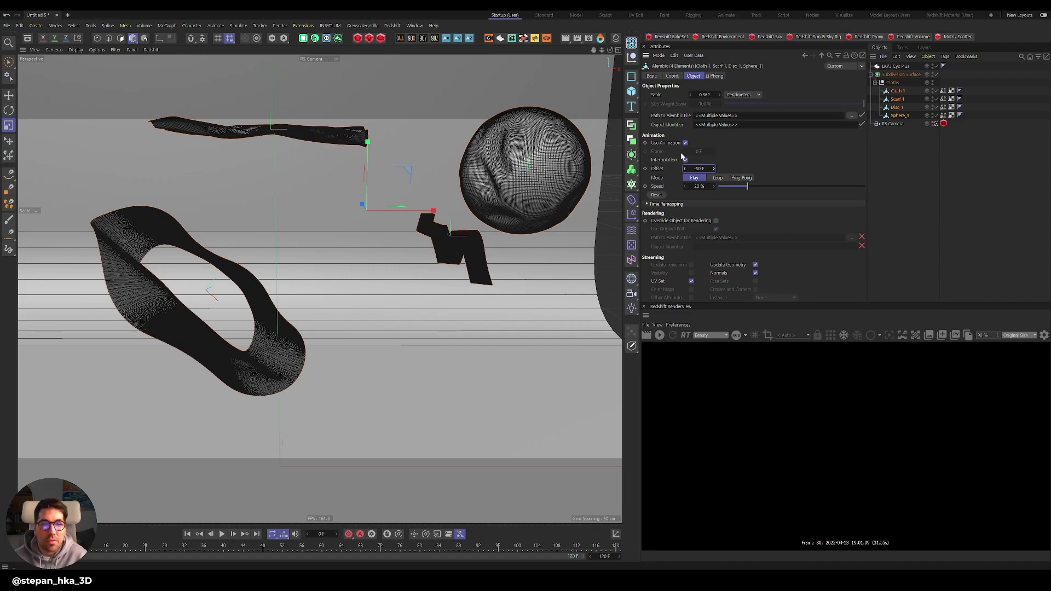
drag(29, 548, 48, 548)
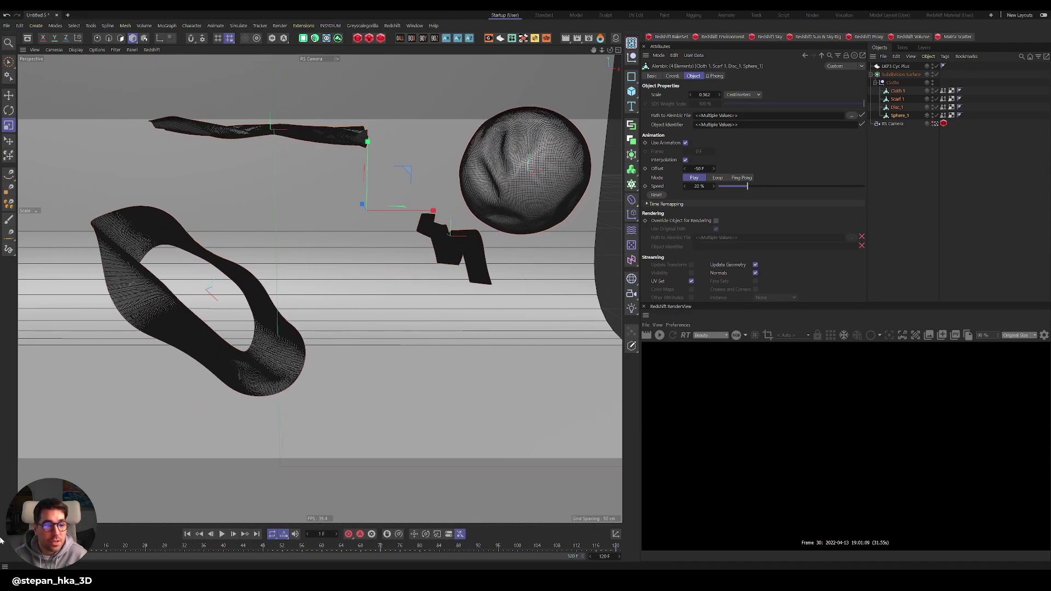
Step: Duplicate the baked cloth sphere and place the copy beside the original, scaled down to about 0.16
click(536, 184)
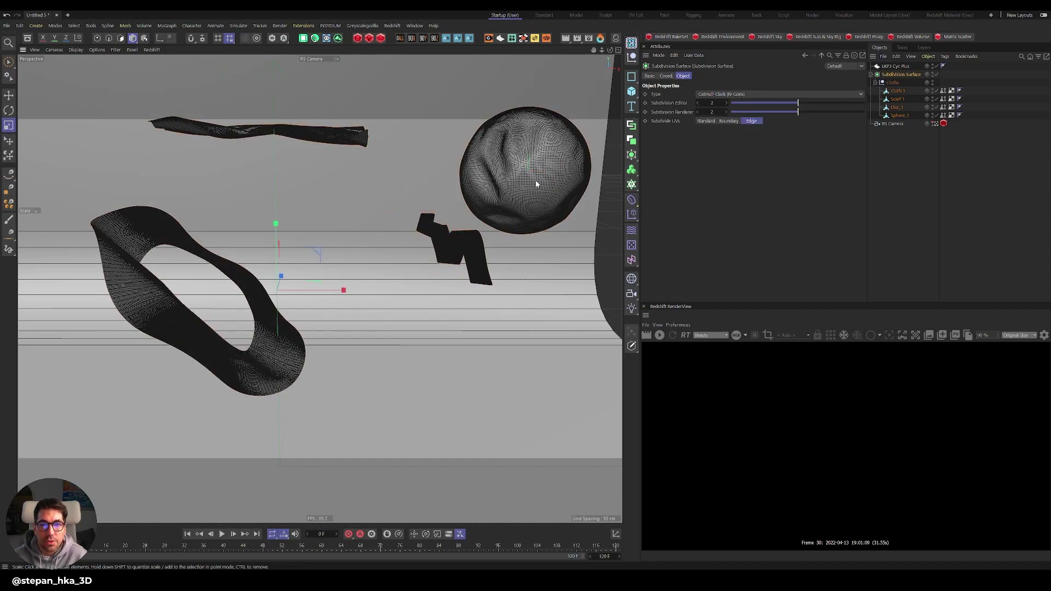
click(509, 206)
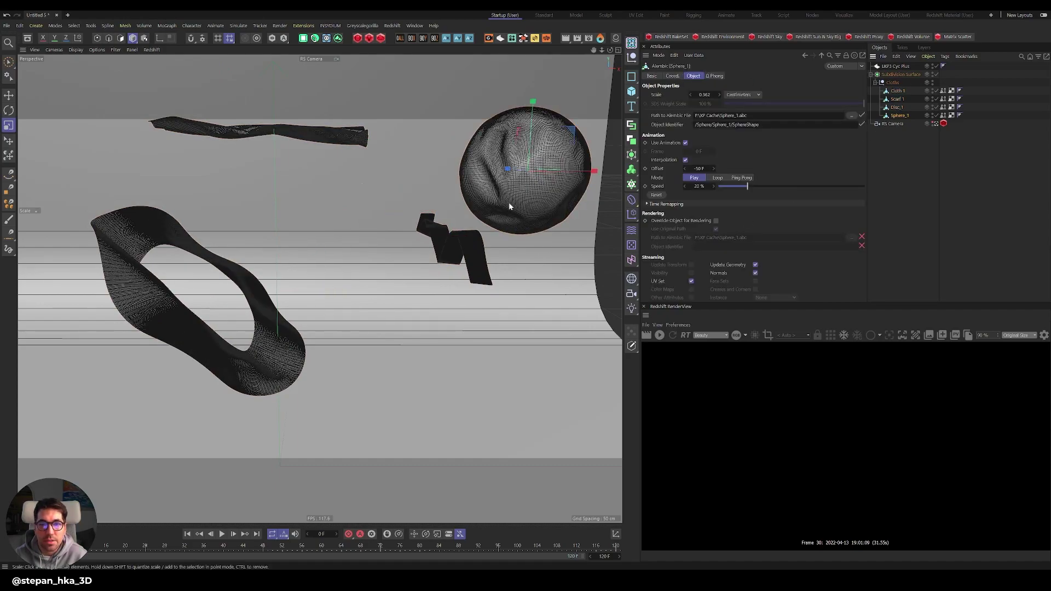
ctrl+drag(558, 153, 449, 207)
drag(452, 165, 430, 179)
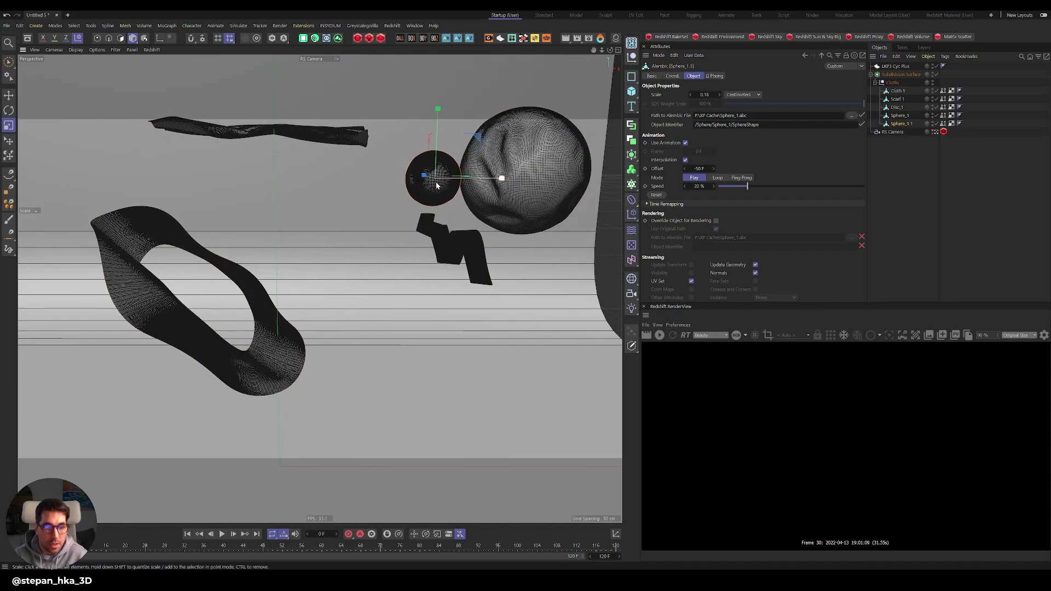
key(e)
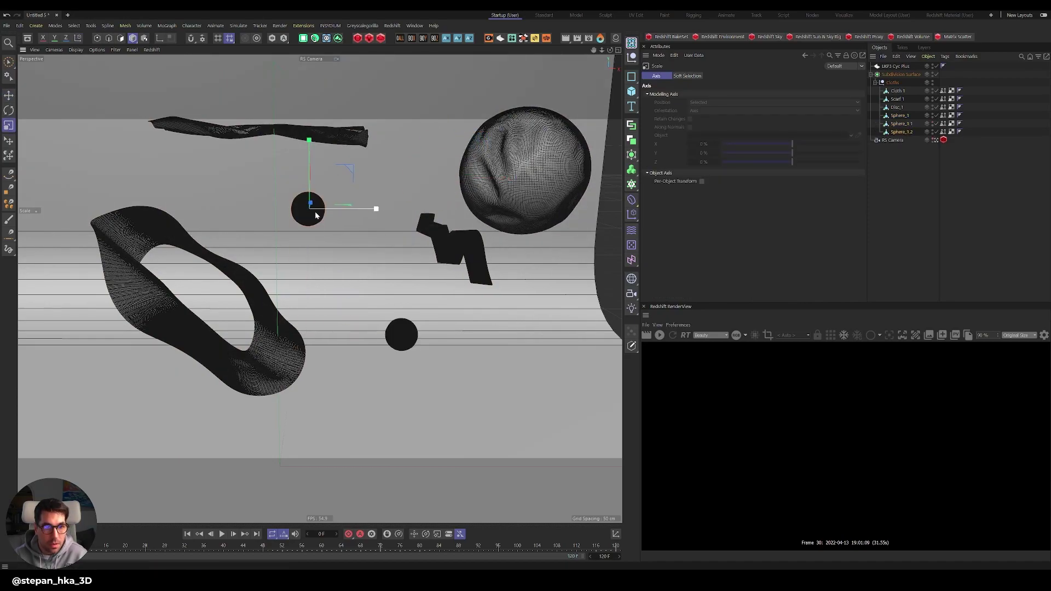
click(901, 74)
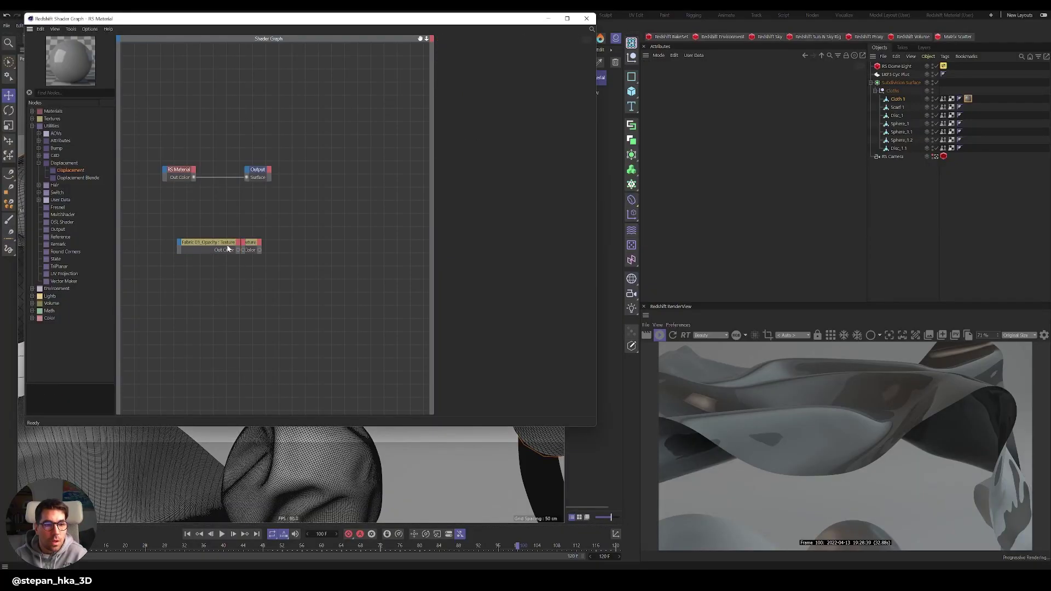
Step: Spread out the stacked Fabric 01 texture nodes, stacking BaseColor, AmbientOcclusion and Roughness ahead of the RS Material node
drag(227, 248, 190, 282)
drag(219, 246, 171, 127)
drag(285, 172, 304, 140)
click(259, 232)
drag(229, 242, 180, 148)
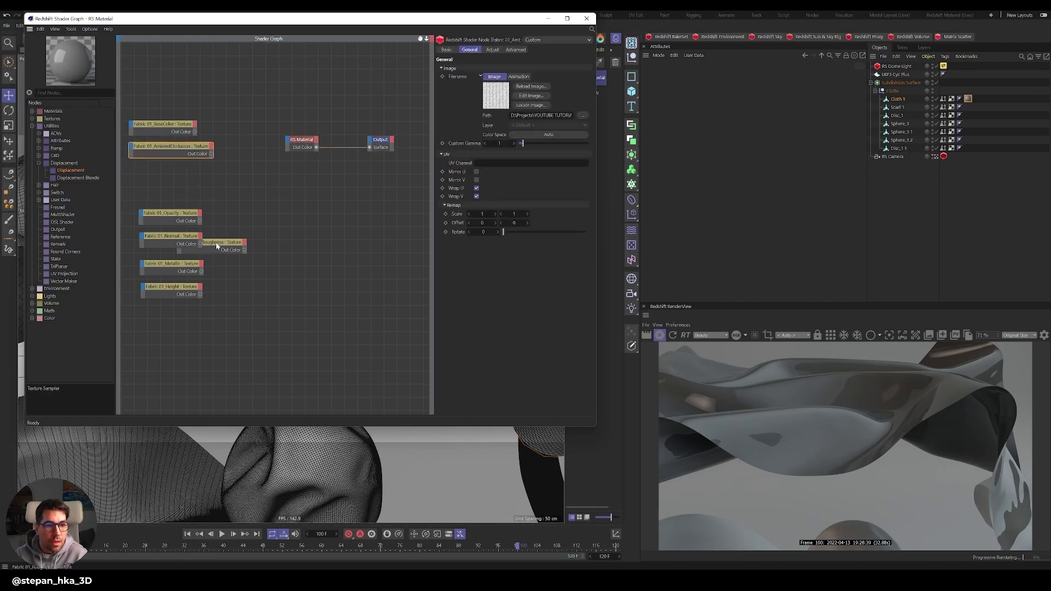
drag(217, 246, 174, 177)
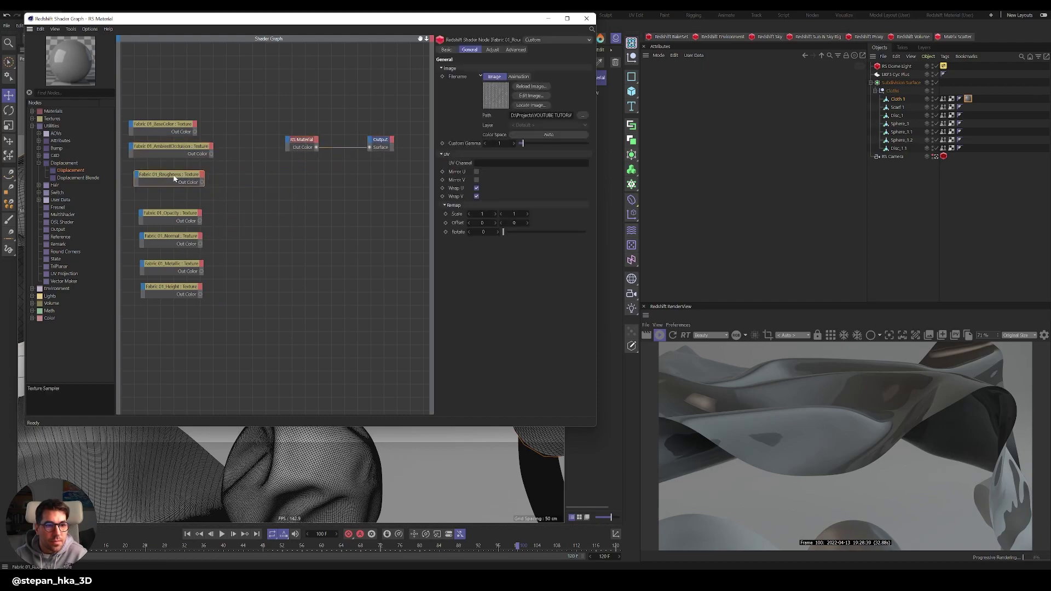
Step: Line up the Height, Normal, Opacity and Metallic texture nodes in a column below Roughness
click(184, 219)
drag(178, 282, 205, 344)
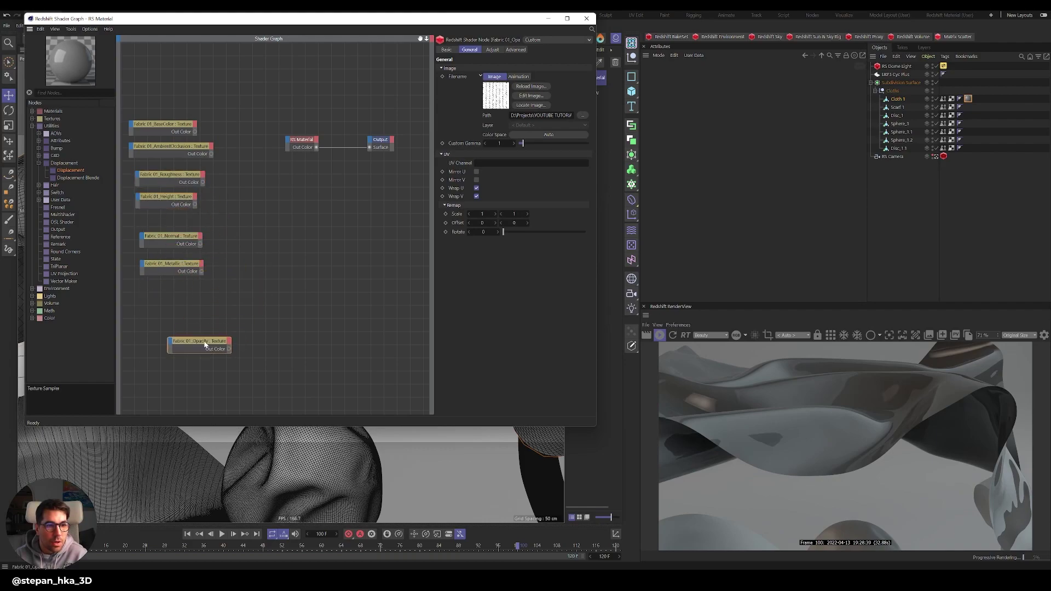
drag(182, 237, 177, 222)
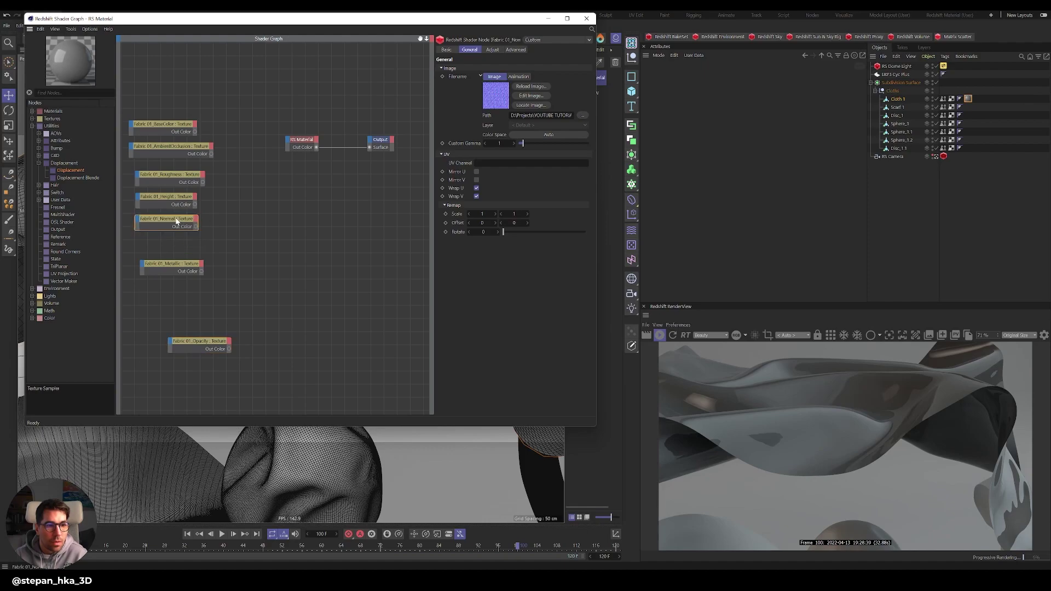
drag(184, 265, 183, 296)
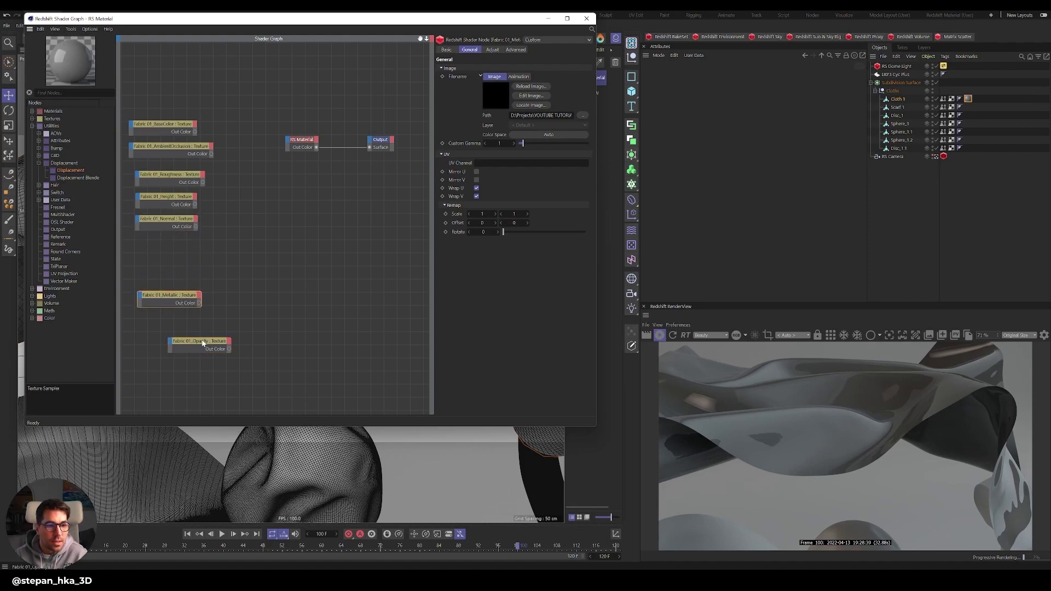
drag(203, 343, 167, 255)
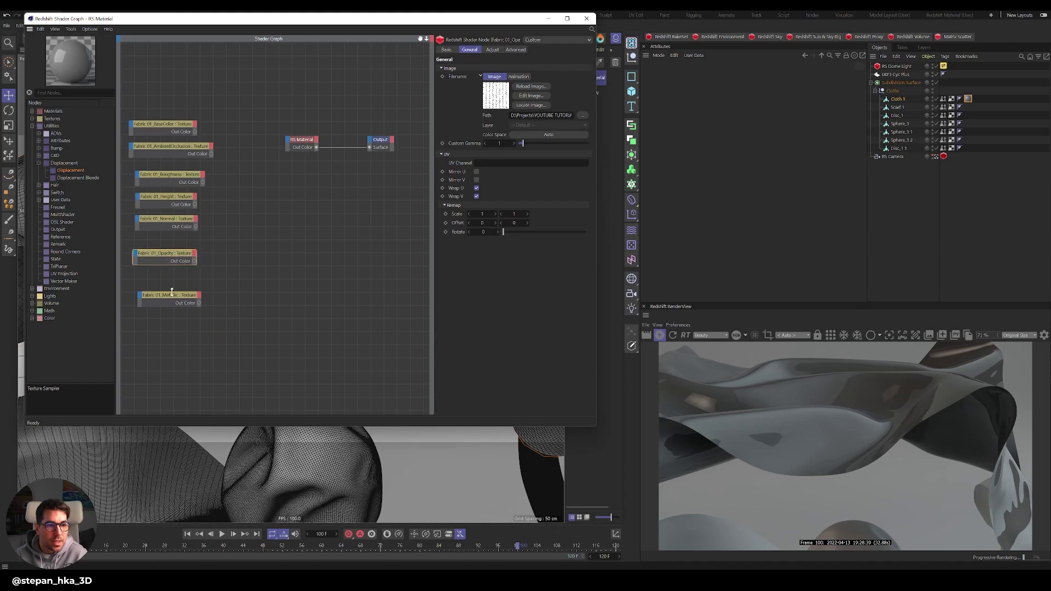
Step: Reorder the texture column so Metallic sits directly below Roughness, followed by Height, Normal and Opacity
drag(172, 292, 278, 218)
drag(224, 192, 158, 269)
drag(164, 198, 158, 272)
drag(276, 222, 169, 202)
drag(210, 363, 172, 234)
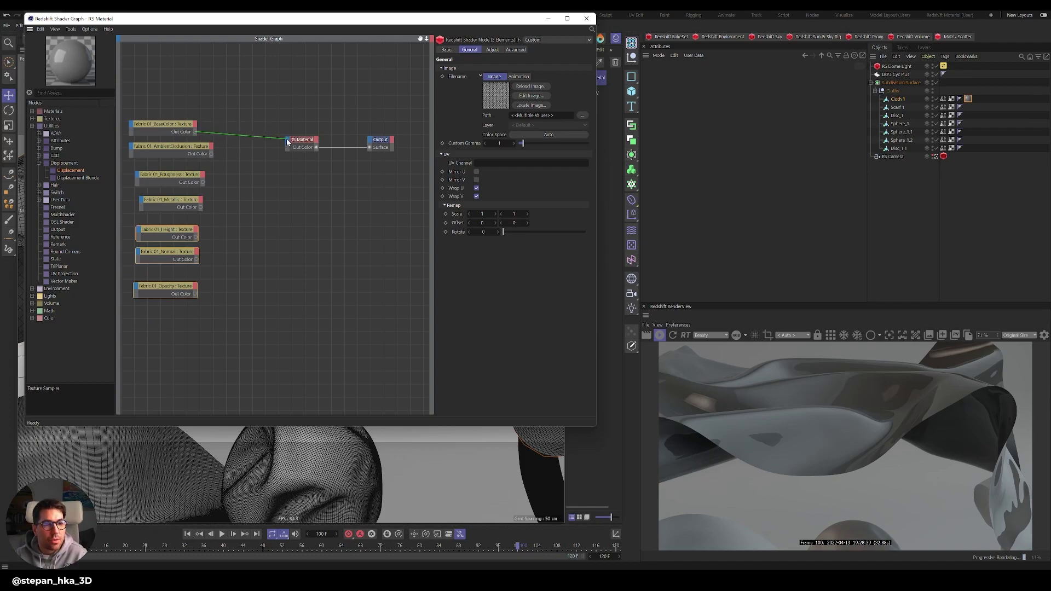
drag(289, 142, 289, 142)
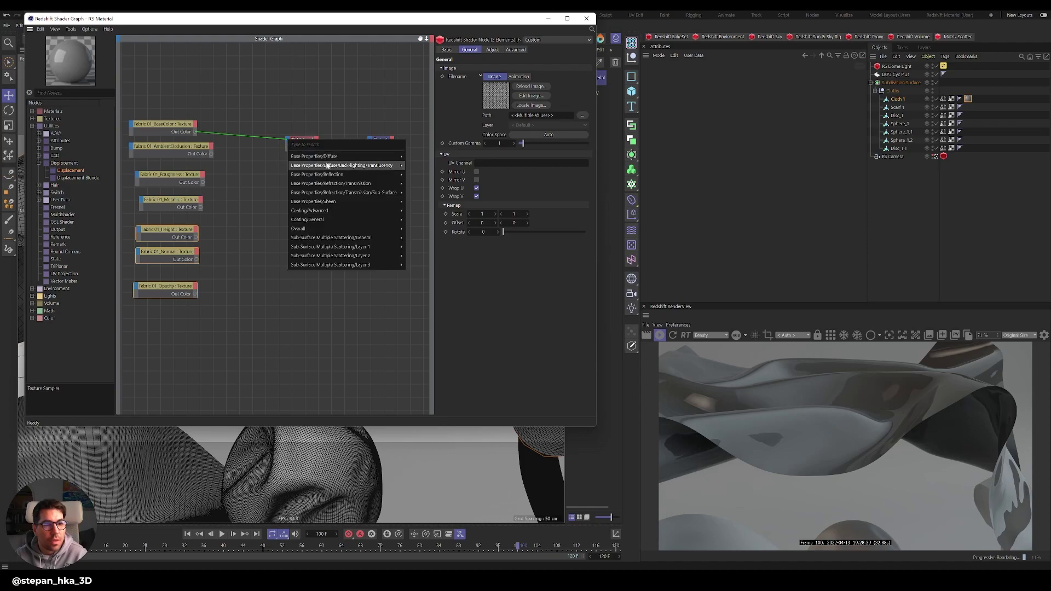
mouse_move(342, 156)
click(265, 88)
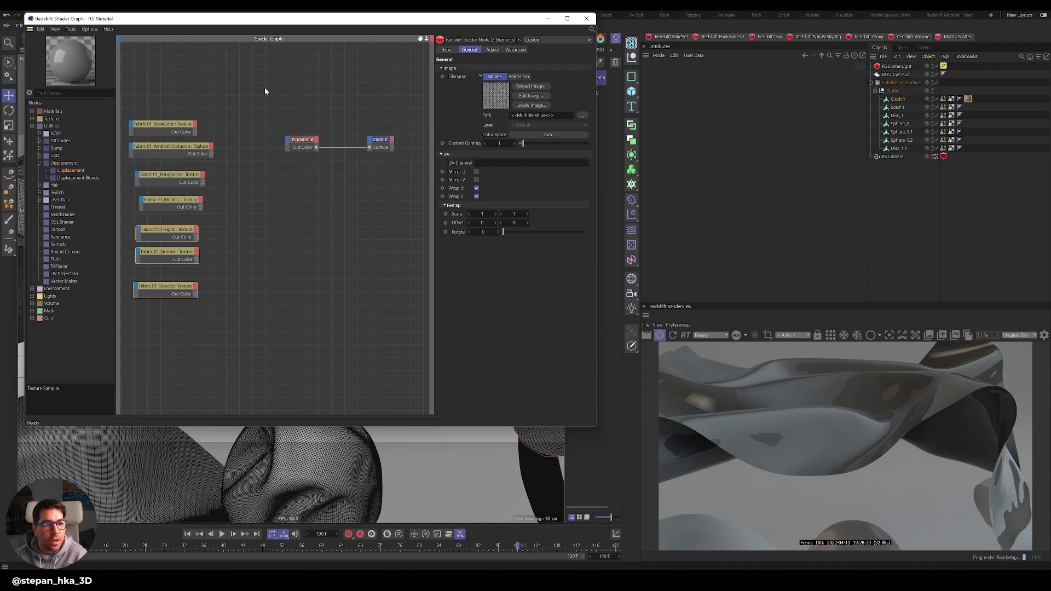
Step: Add an RS Color Layer node and connect BaseColor to its Base Color and AmbientOcclusion to its Layer 1 Color
click(180, 149)
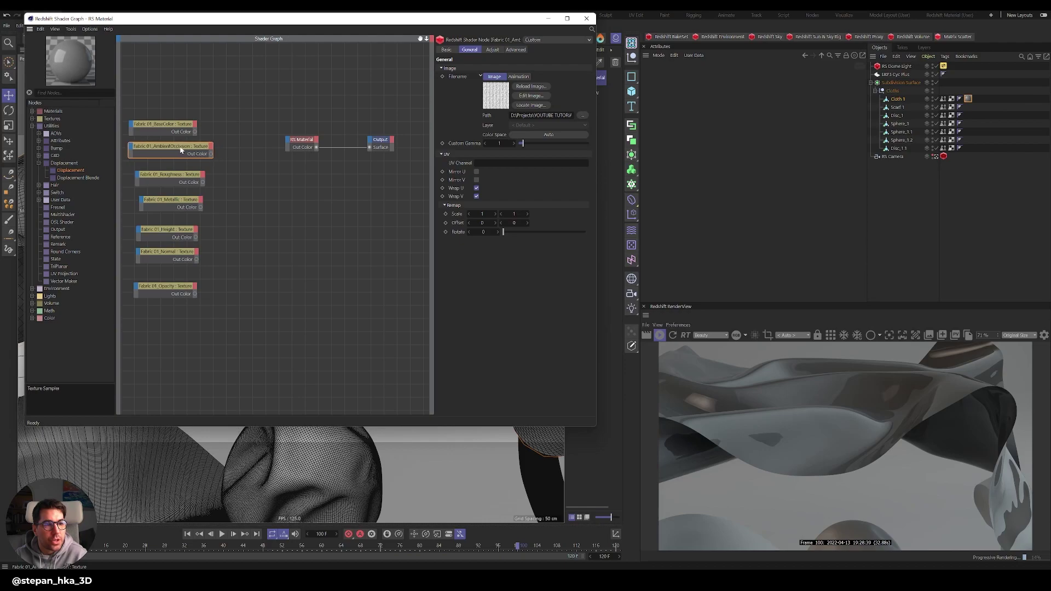
click(32, 112)
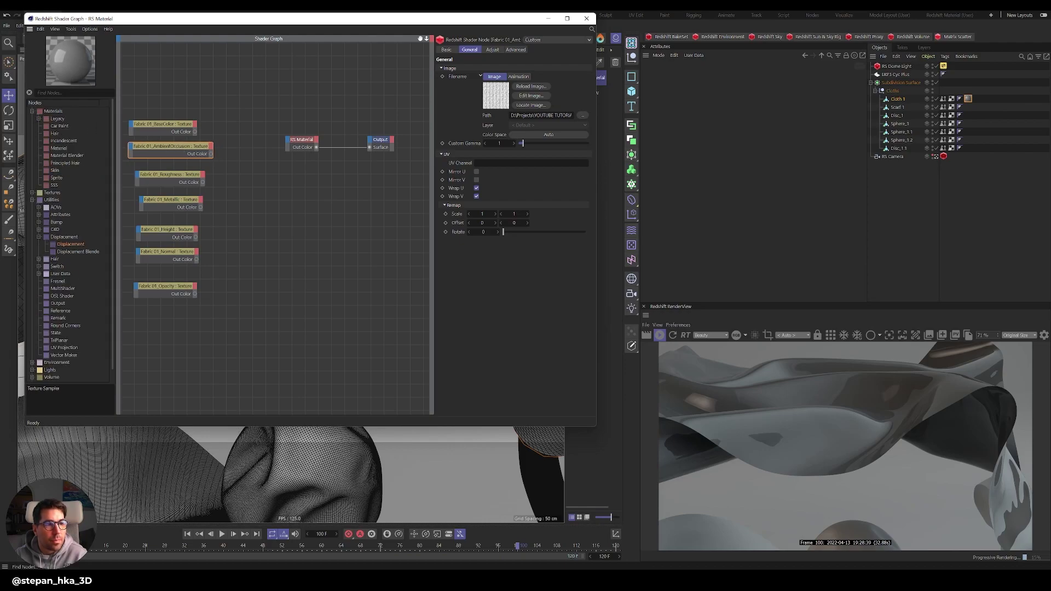
click(52, 93)
text(color)
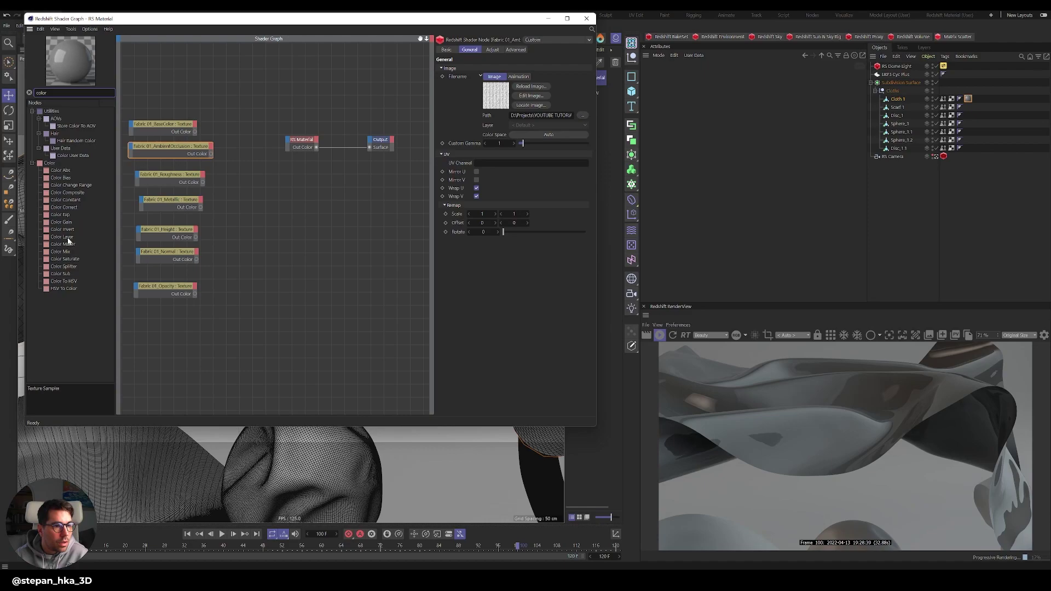
mouse_move(236, 135)
mouse_down()
mouse_move(181, 151)
mouse_move(196, 133)
mouse_move(217, 140)
mouse_up()
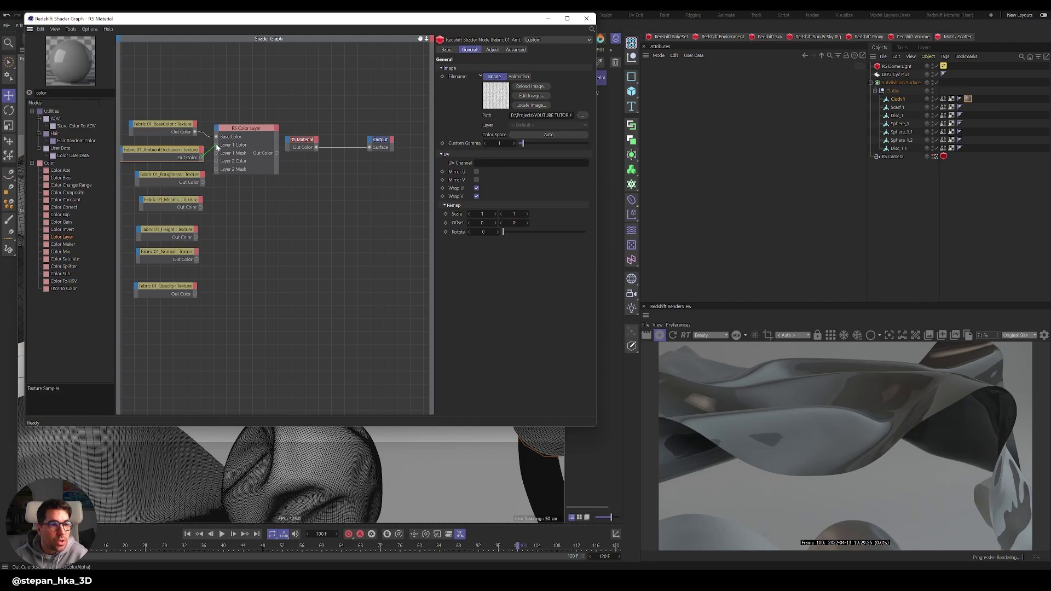
Step: Set the Layer 1 Blend Mode of the RS Color Layer node to Multiply
click(251, 129)
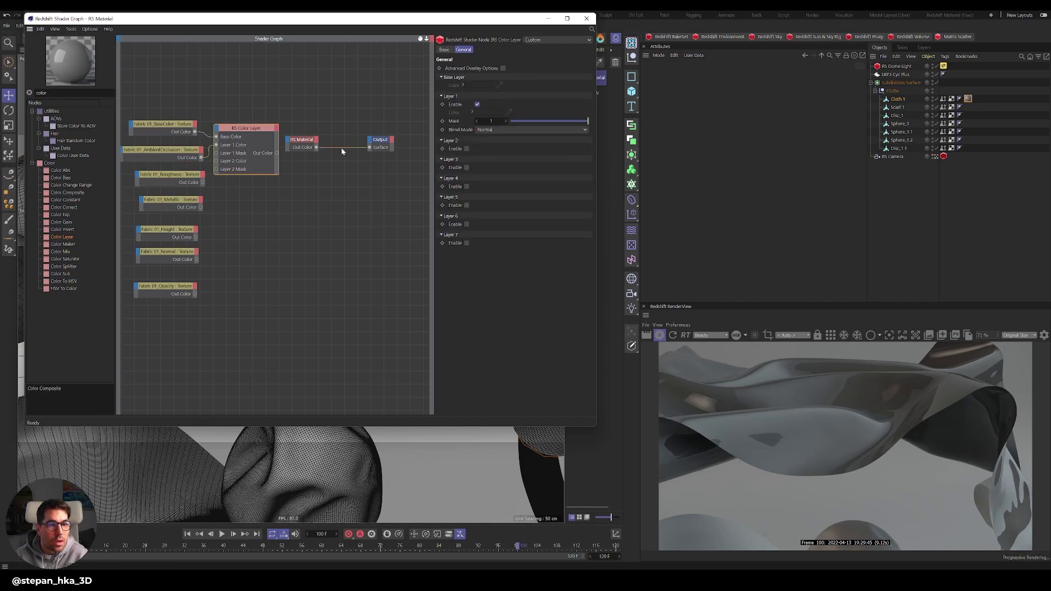
click(499, 129)
click(492, 174)
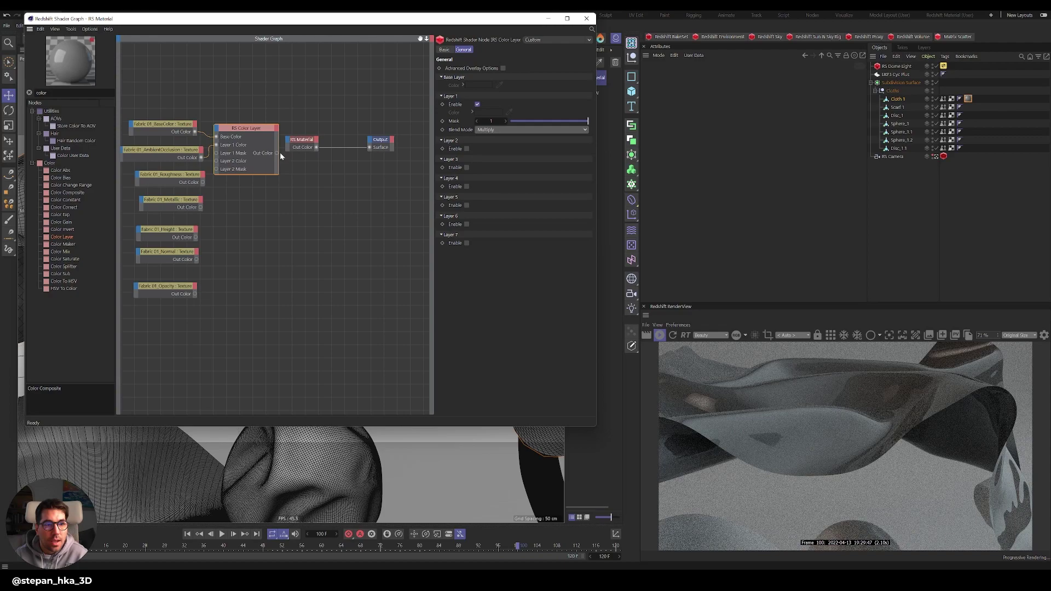
Step: Connect the RS Color Layer output to the RS Material's Diffuse Color and move the material node slightly up
drag(277, 157, 288, 138)
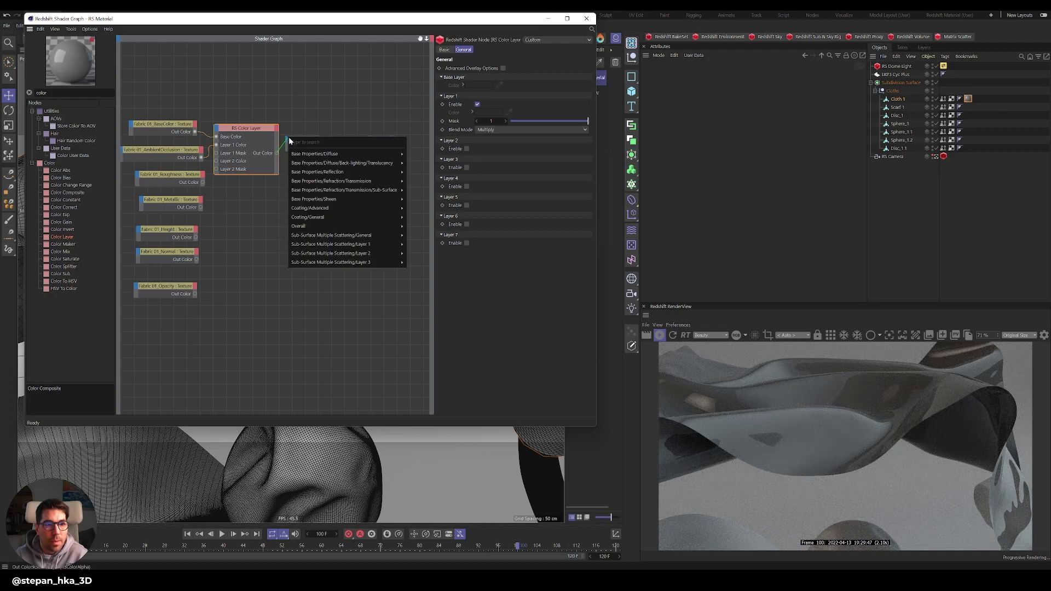
mouse_move(343, 155)
click(408, 156)
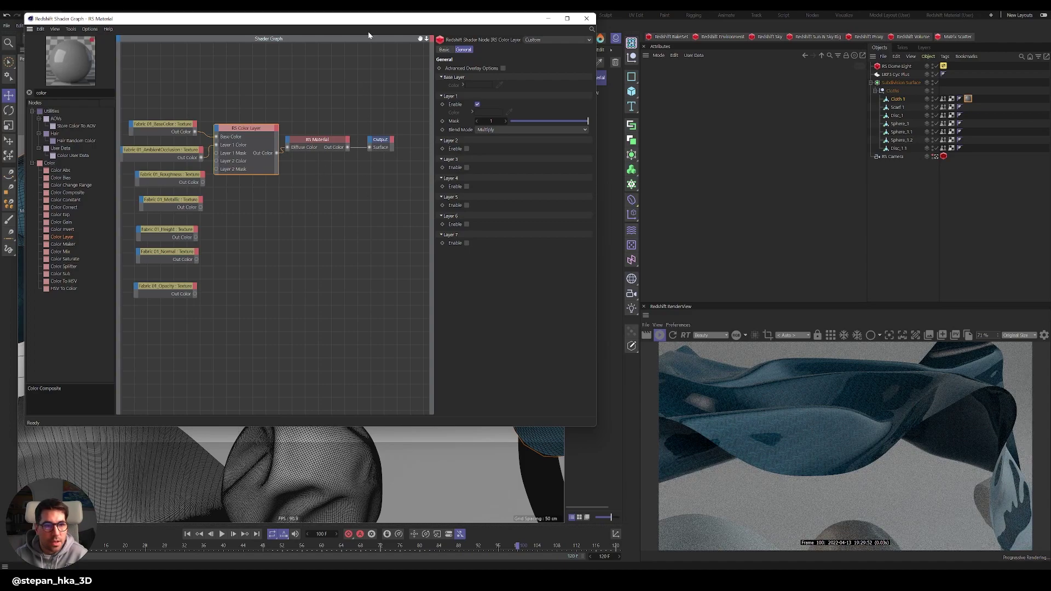
drag(318, 139, 324, 122)
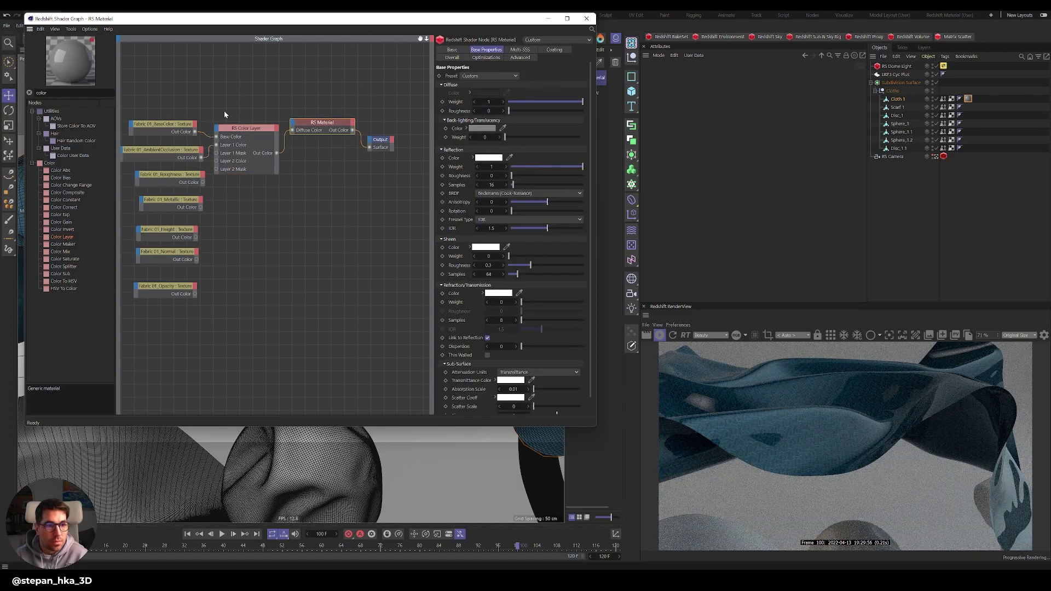
Step: Connect the Roughness texture to the RS Material's Refl Roughness and the Metallic texture to its Refl Metalness
click(187, 176)
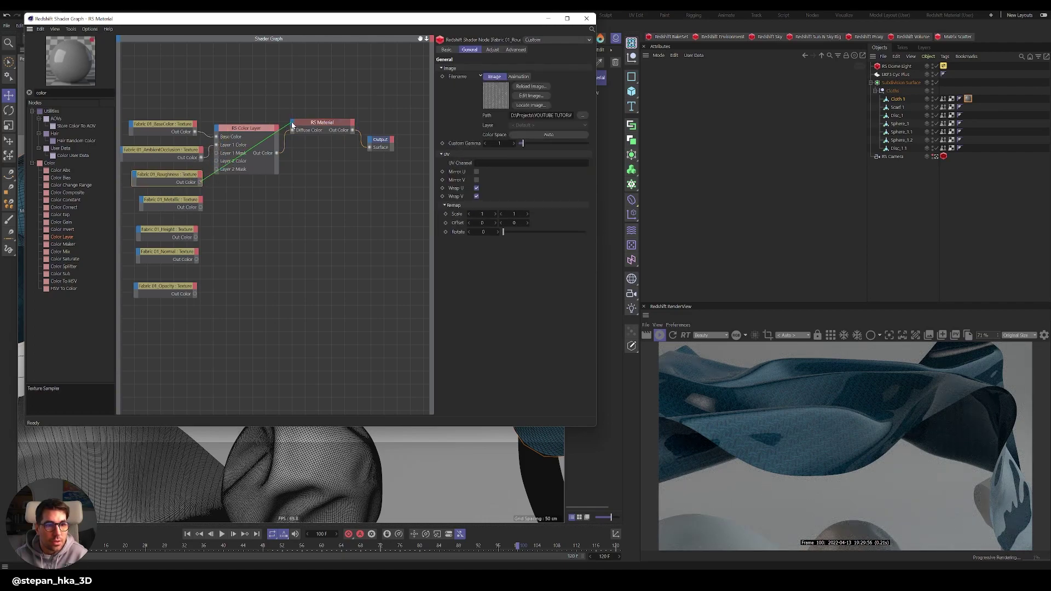
drag(294, 124, 294, 124)
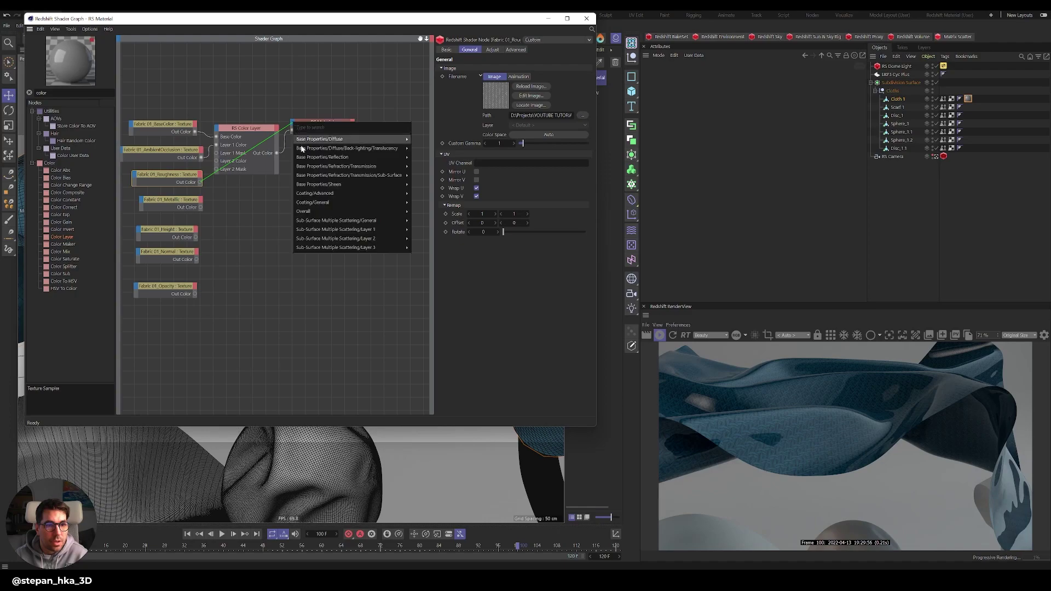
mouse_move(307, 167)
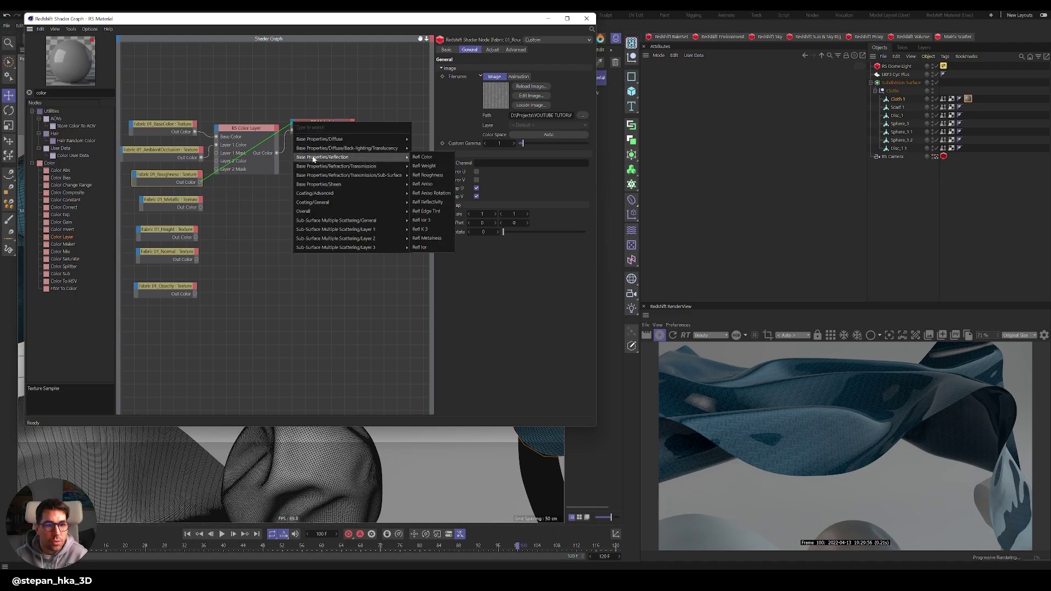
click(434, 178)
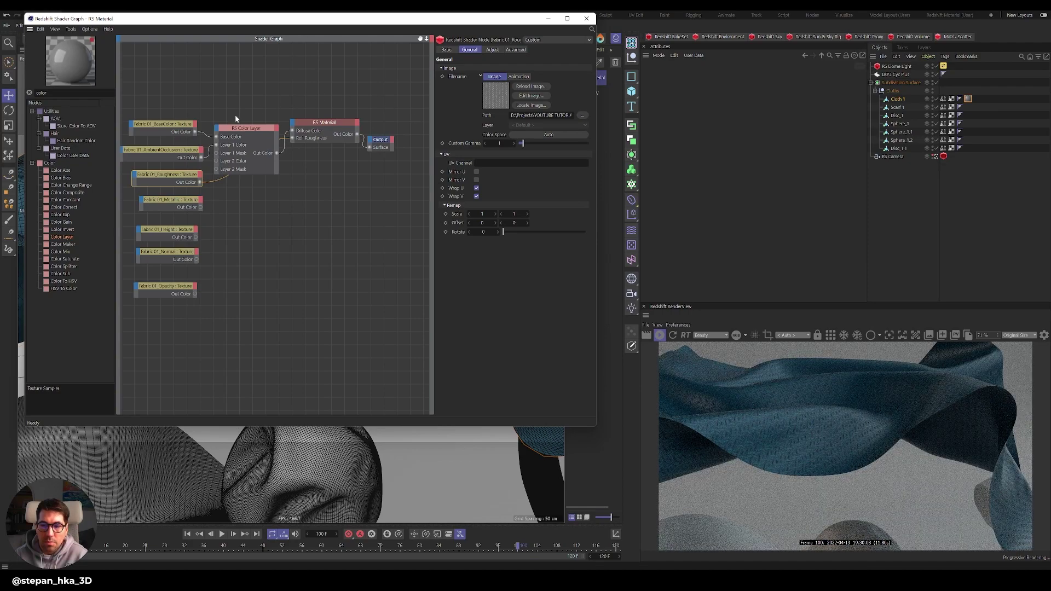
drag(171, 207, 292, 124)
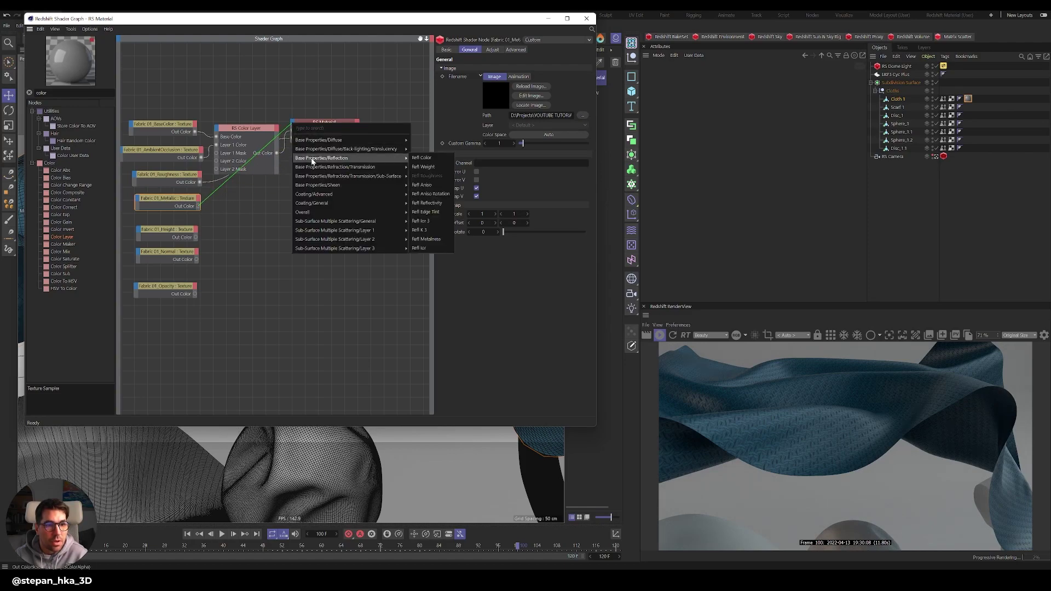
mouse_move(324, 159)
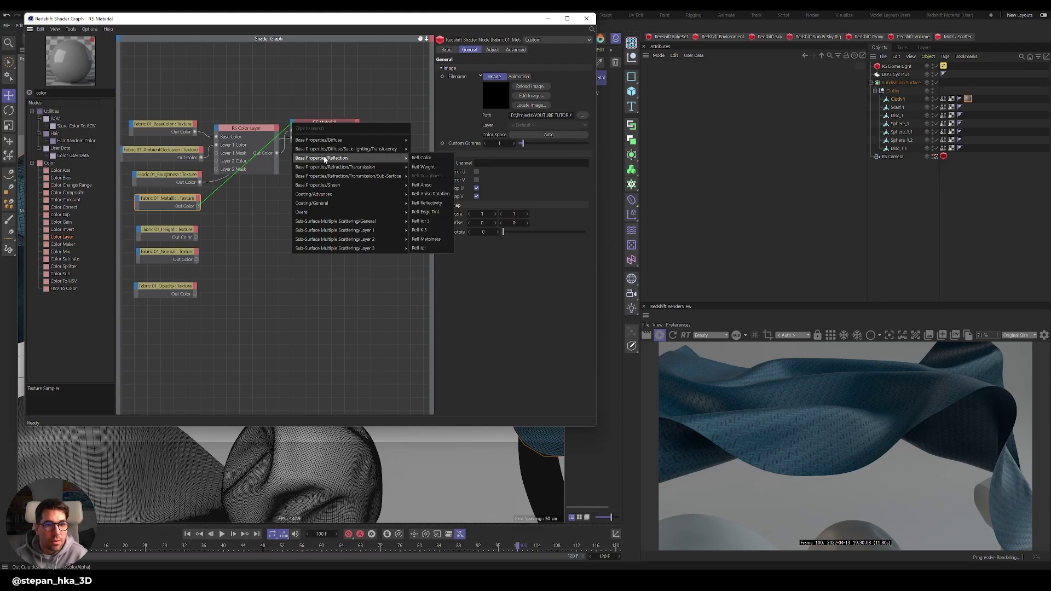
click(426, 239)
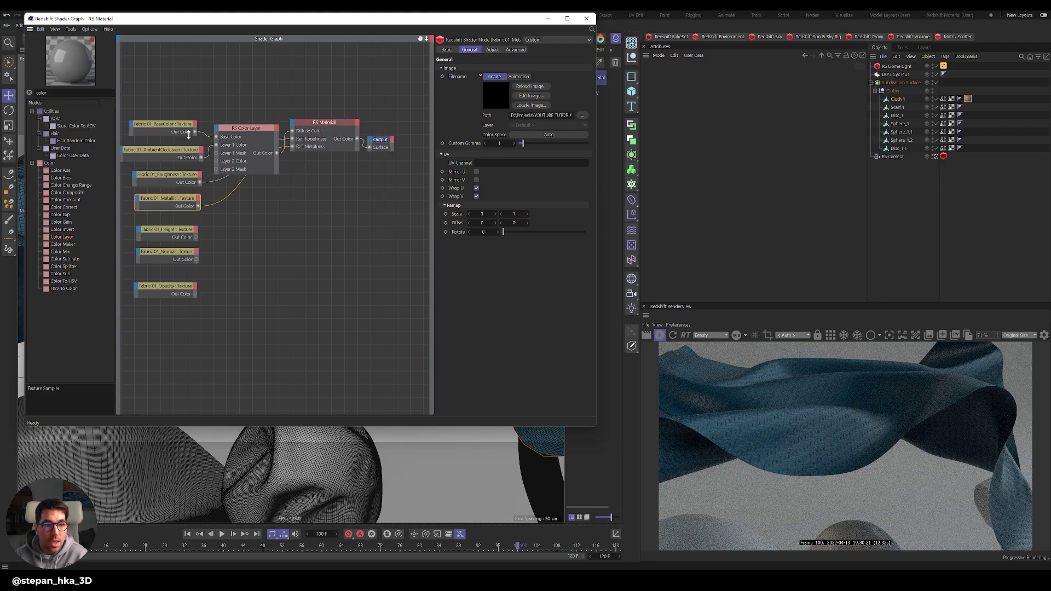
Step: Move the Height texture node slightly down so it sits directly above the Normal texture node
drag(187, 235, 187, 239)
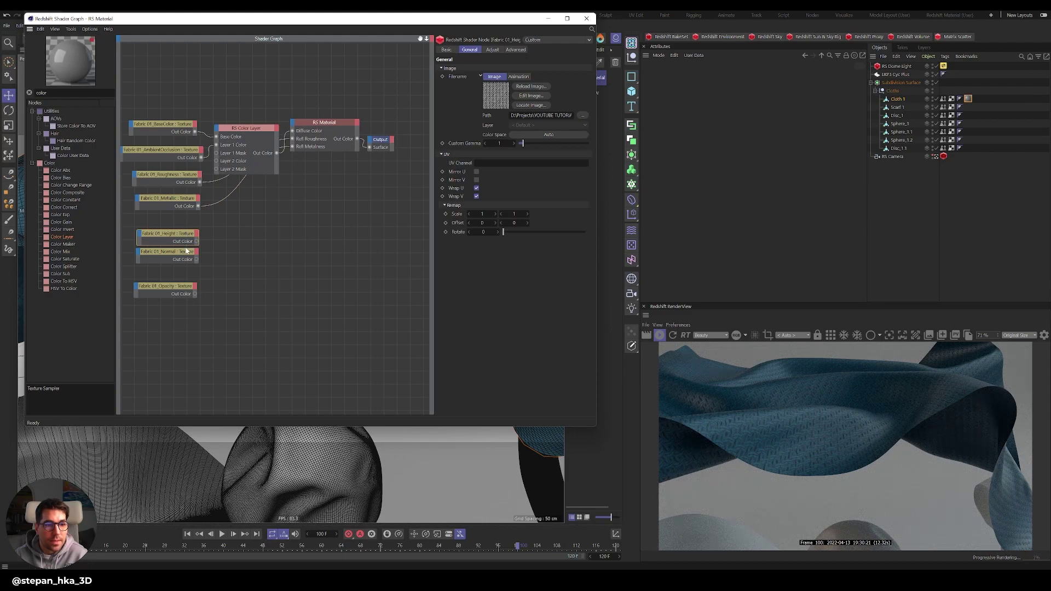
click(181, 248)
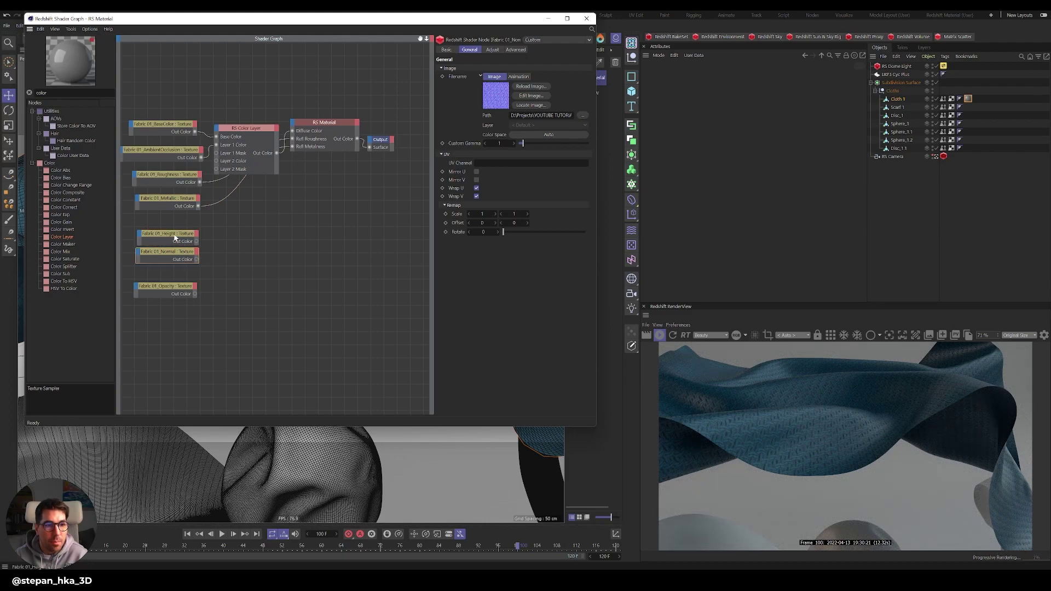
click(175, 237)
click(177, 254)
click(177, 237)
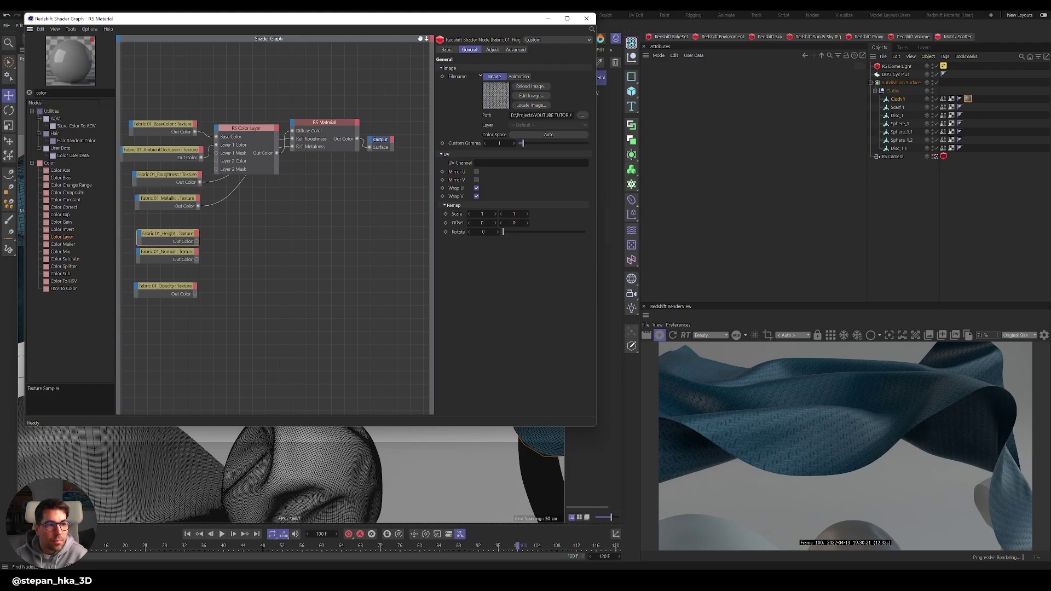
Step: Add two RS Bump Map nodes beside the Height and Normal textures and connect Height to the upper one's Input, keeping its map type as Height Field
click(30, 93)
click(31, 126)
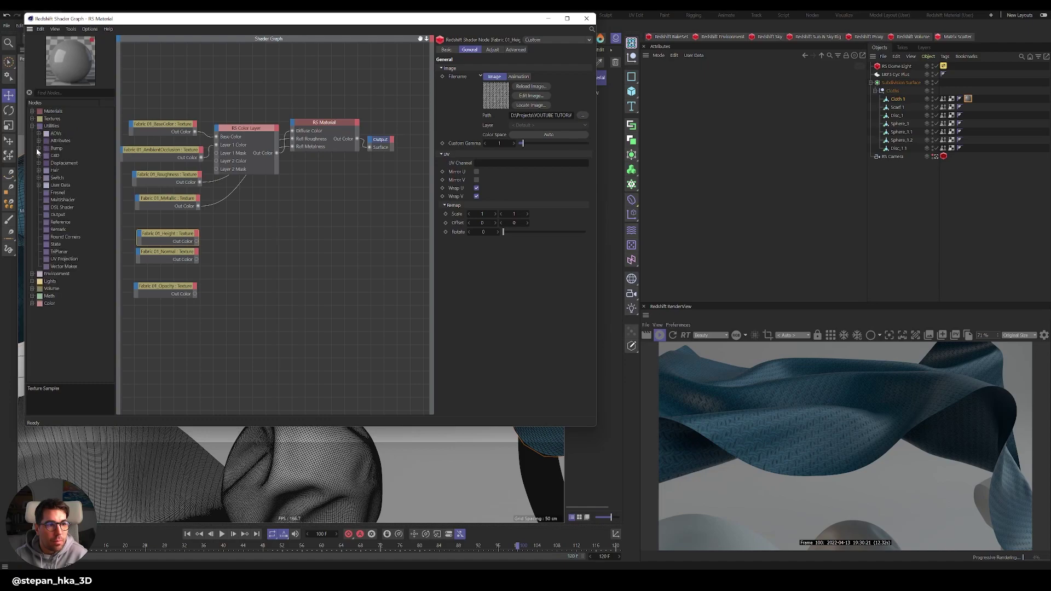
click(38, 149)
click(65, 163)
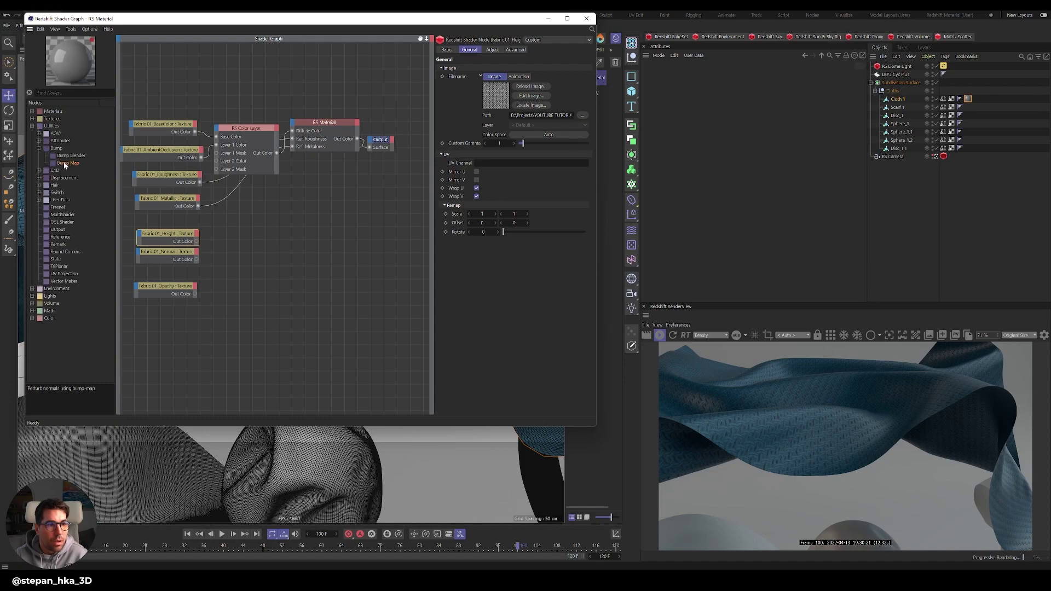
mouse_move(224, 241)
mouse_down()
mouse_move(230, 236)
mouse_move(230, 257)
mouse_move(234, 236)
mouse_move(213, 238)
mouse_up()
click(230, 238)
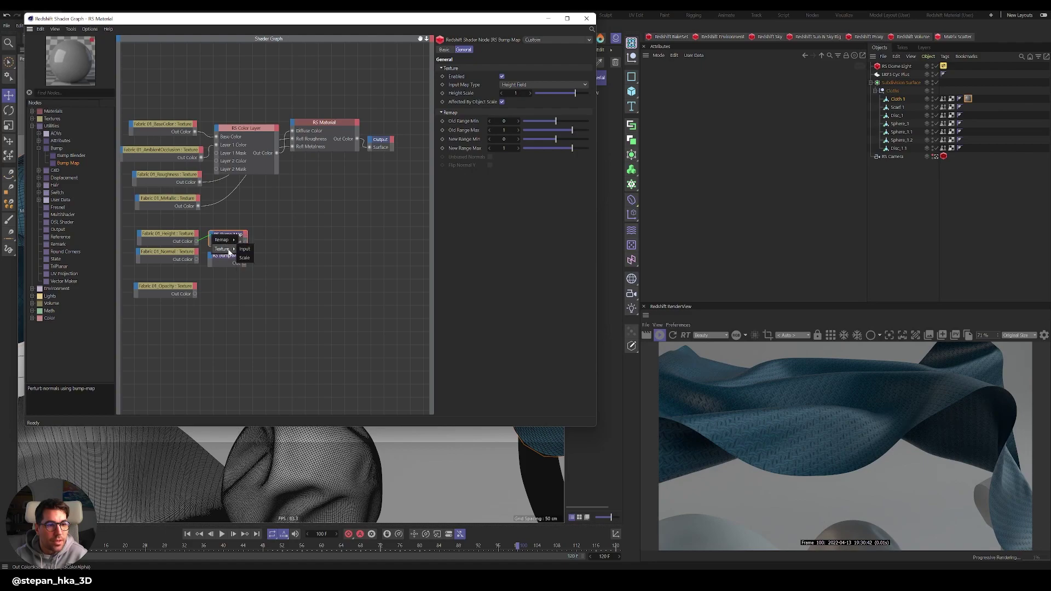
click(244, 249)
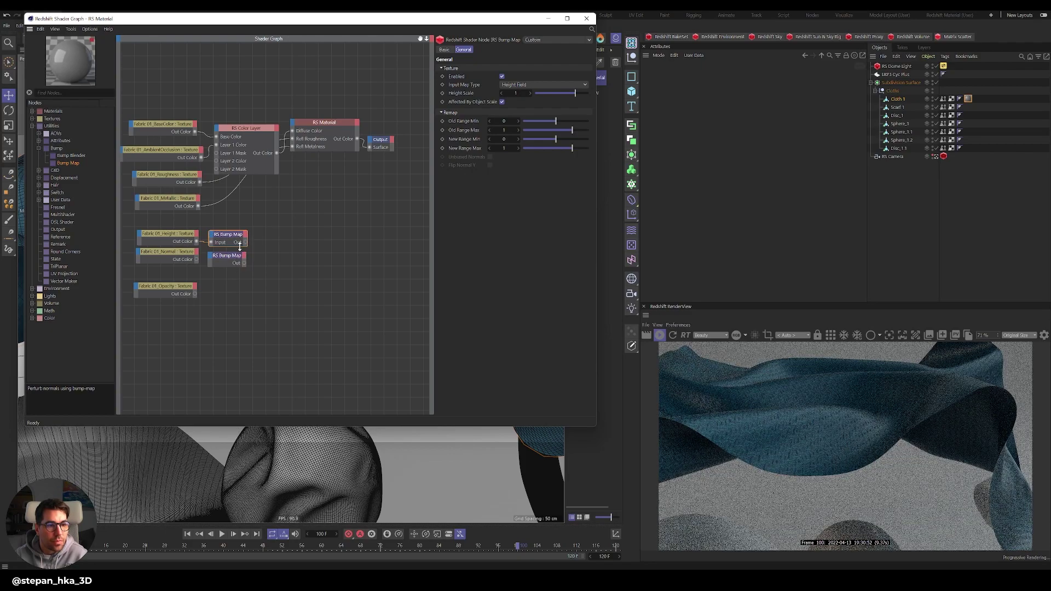
drag(233, 235, 233, 235)
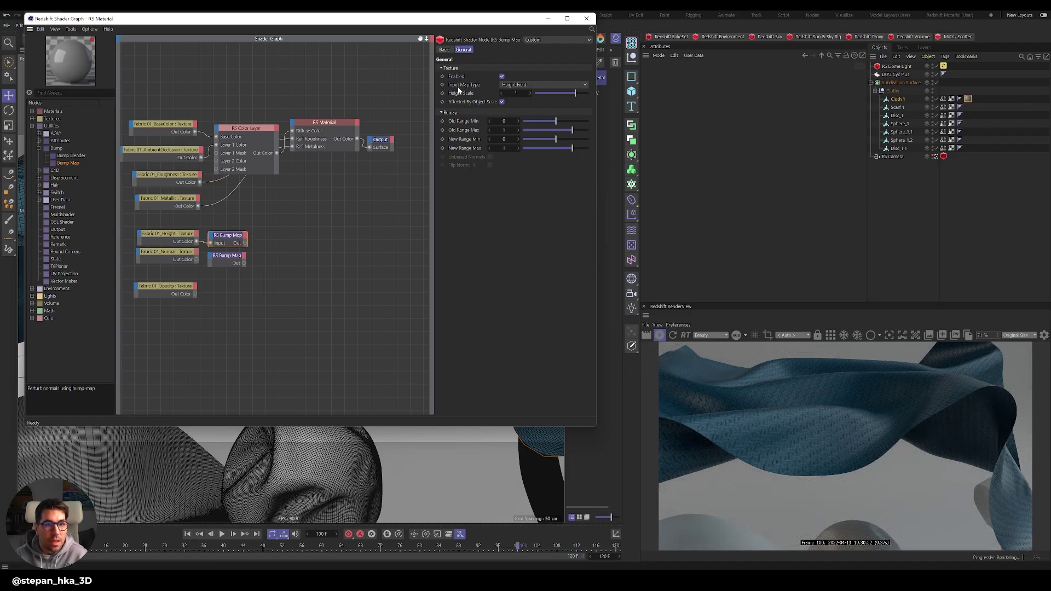
click(523, 85)
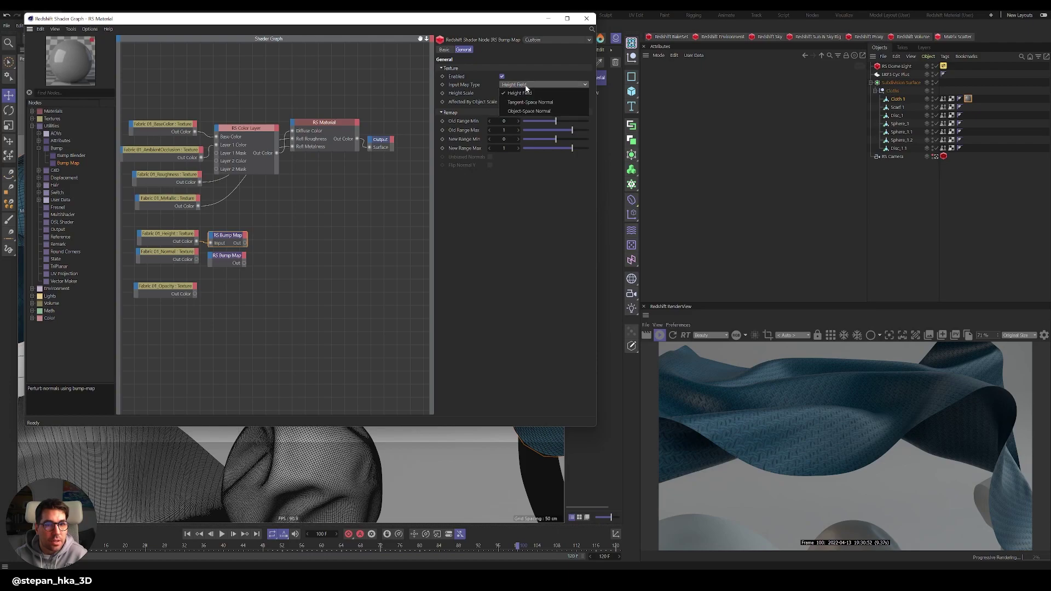
click(525, 85)
Step: Connect the Normal texture to the Input of the lower RS Bump Map node
click(178, 255)
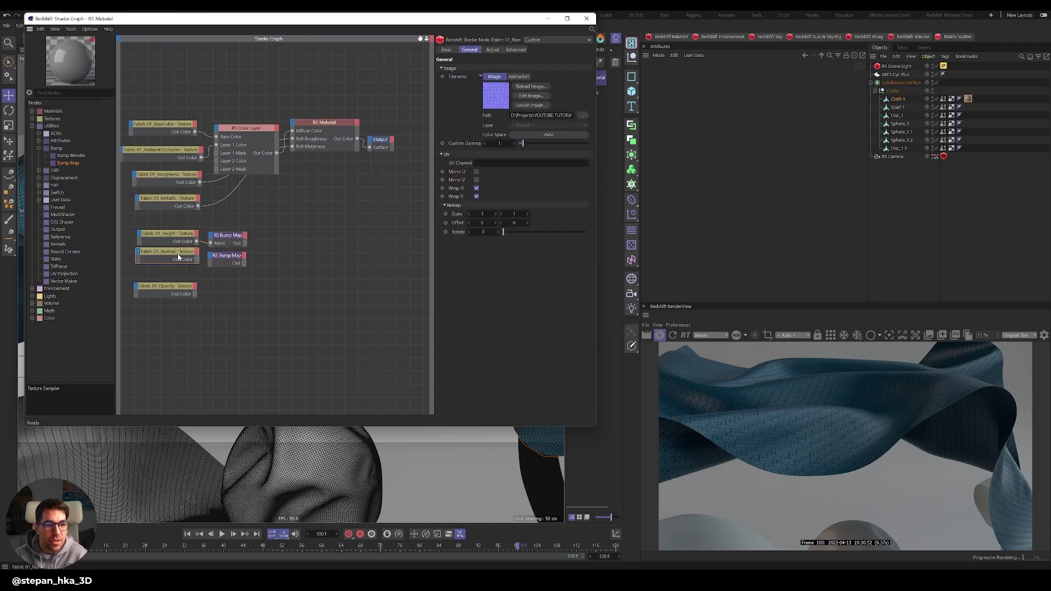
drag(196, 258, 210, 255)
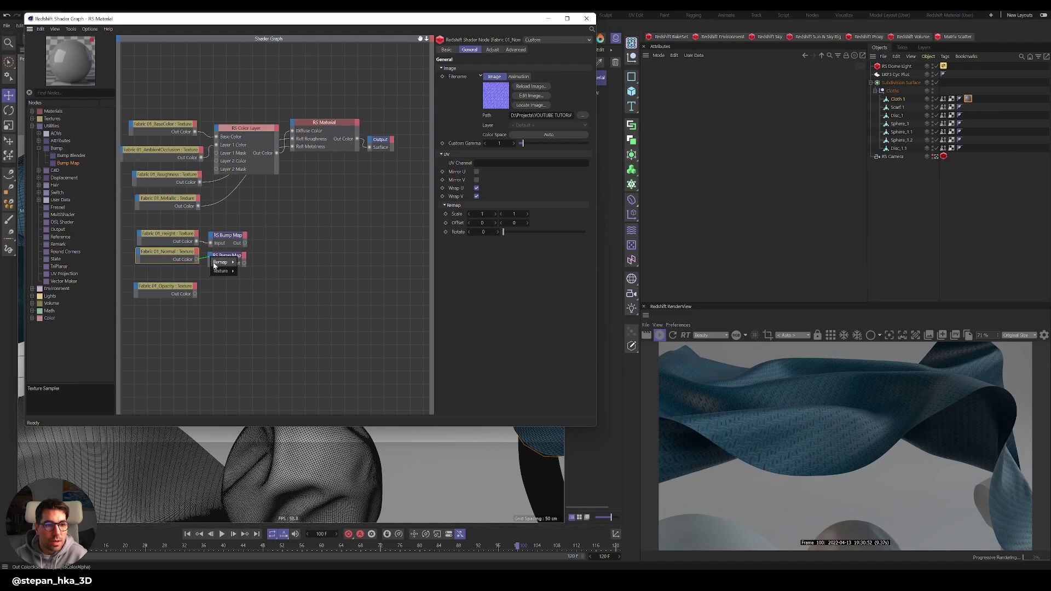
mouse_move(215, 263)
click(245, 272)
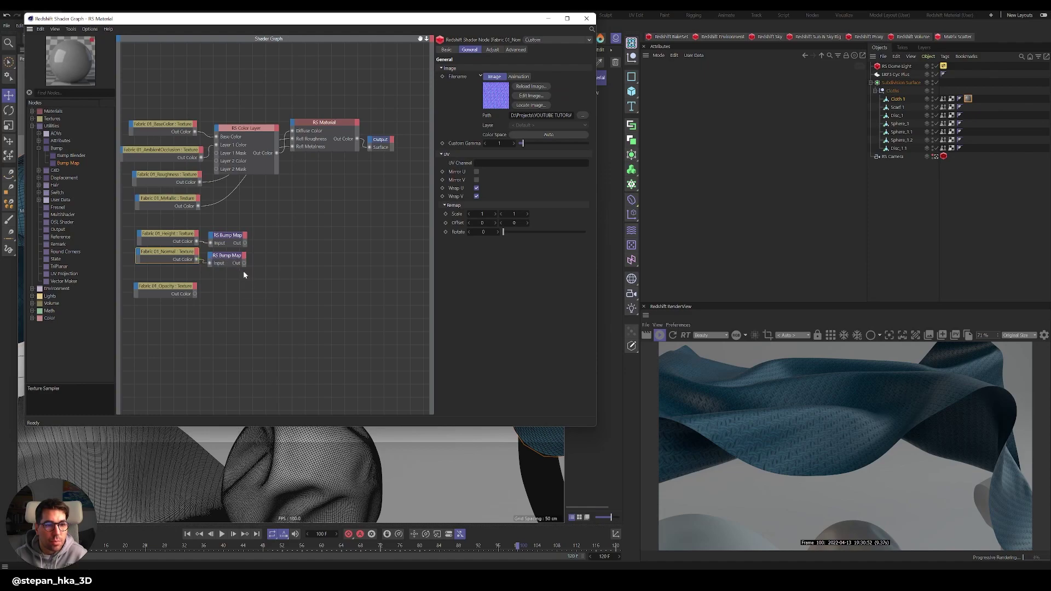
Step: Set the Input Map Type of the Normal texture's RS Bump Map node to Tangent-Space Normal
click(237, 264)
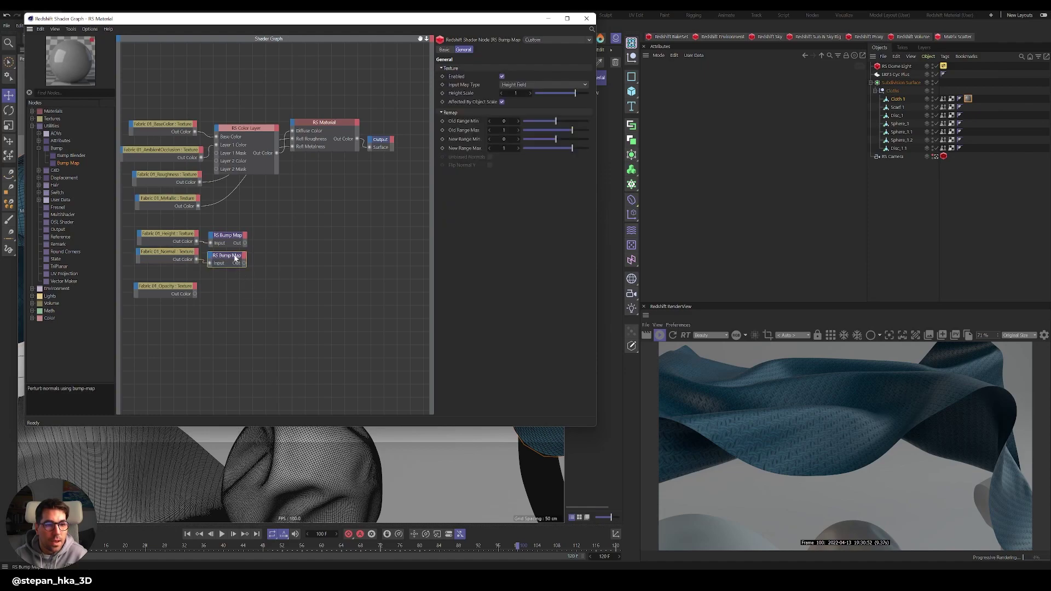
click(518, 86)
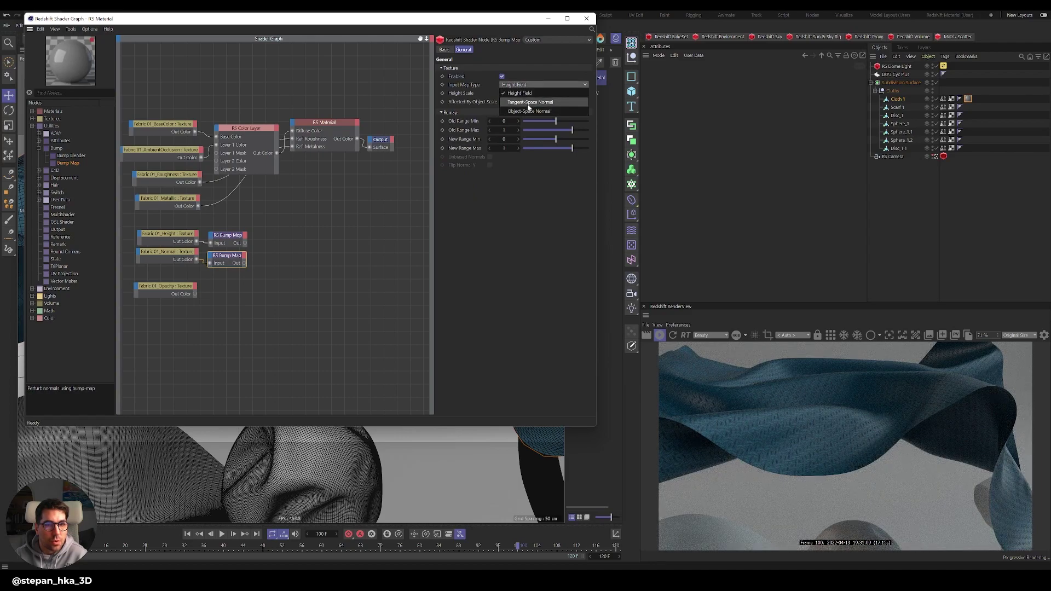
click(532, 104)
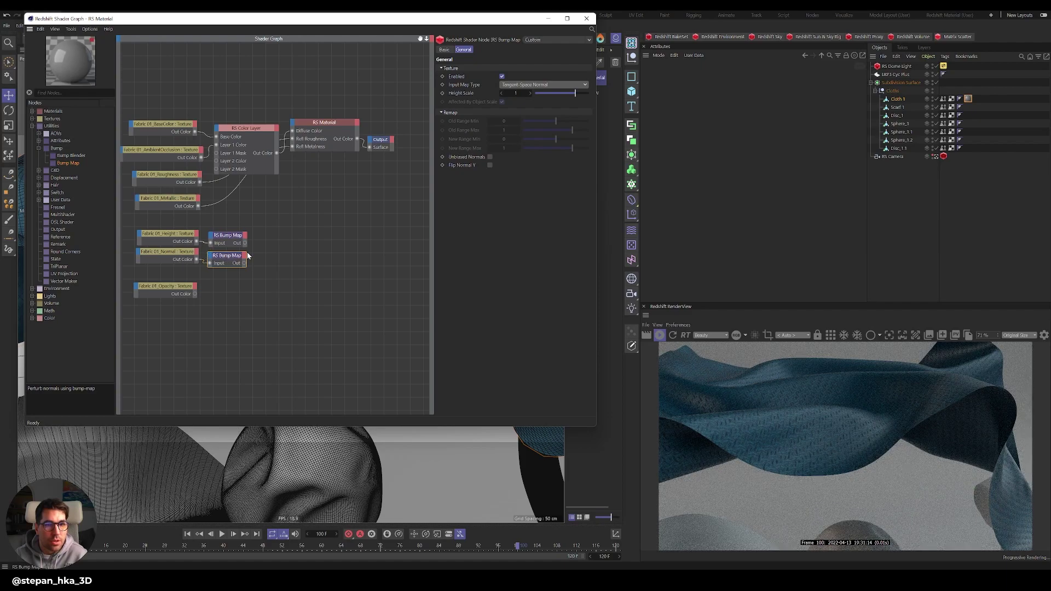
click(228, 238)
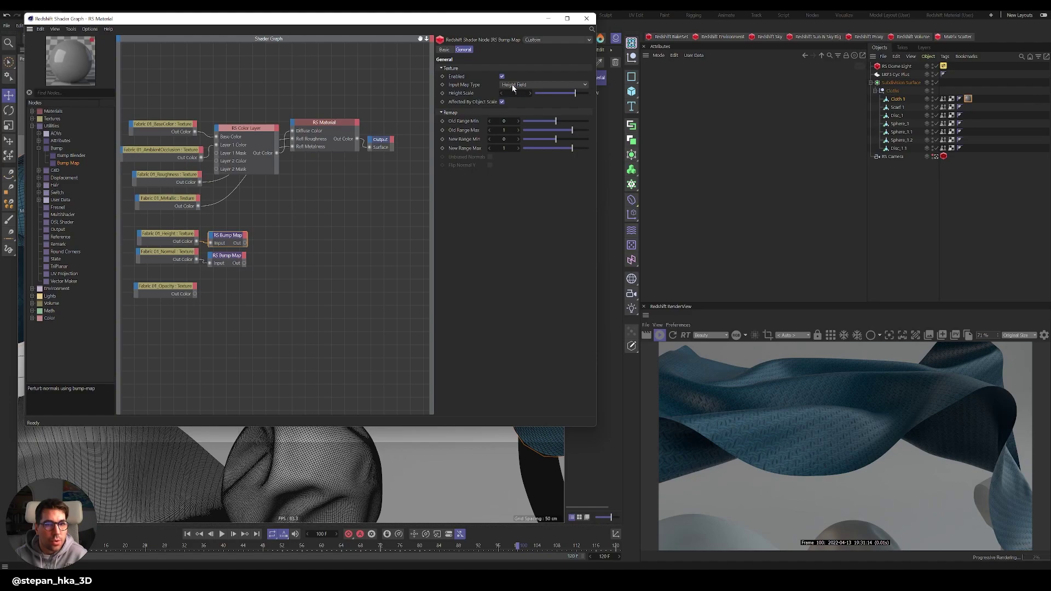
click(226, 256)
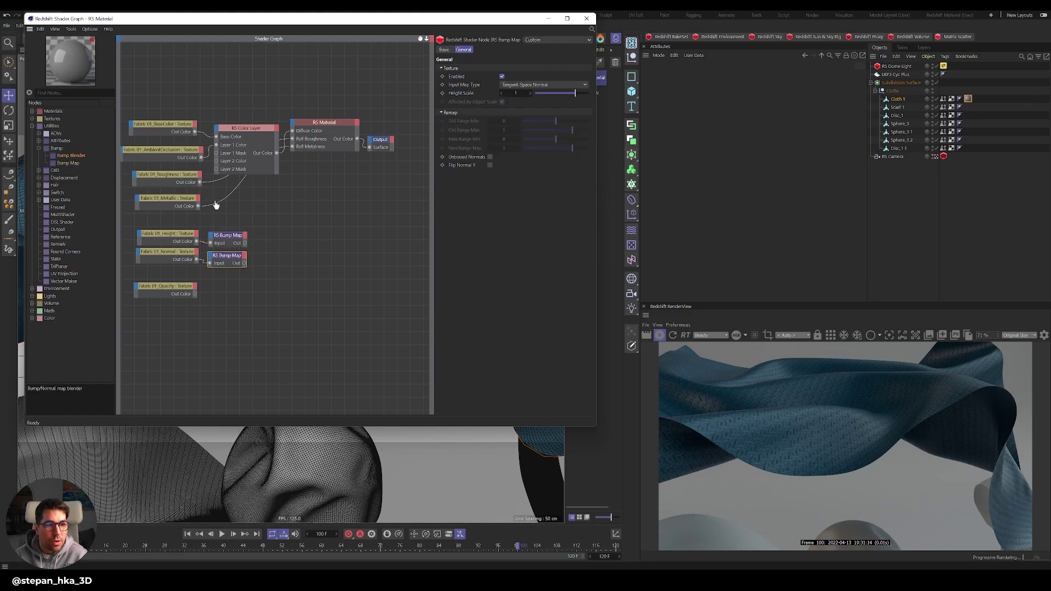
Step: Add an RS Bump Blender node and connect the Height bump map to Bump Input 0 and the Normal bump map to Bump Input 1
drag(279, 251, 260, 244)
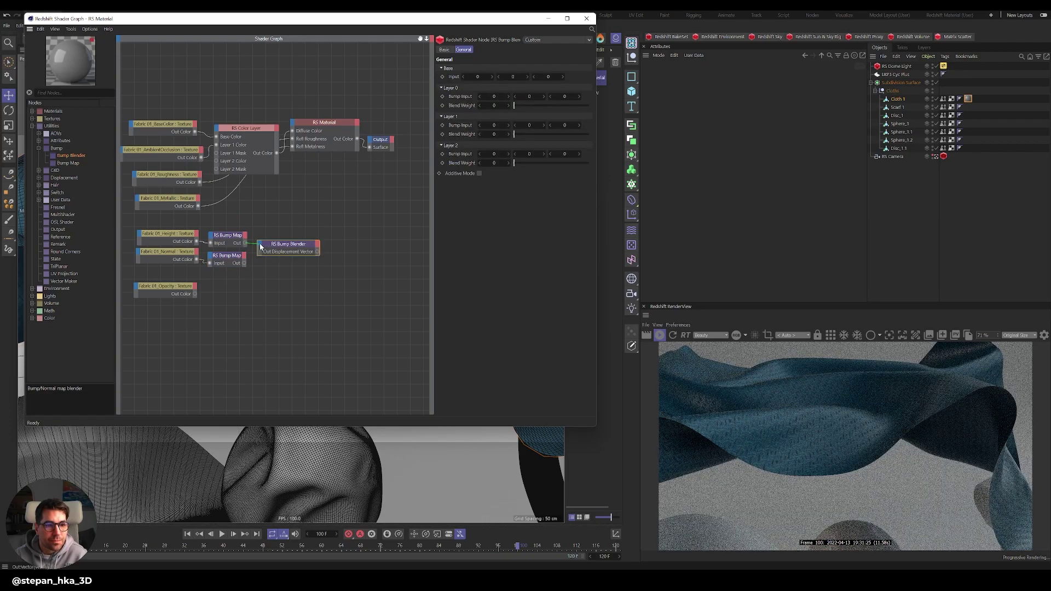
mouse_move(273, 254)
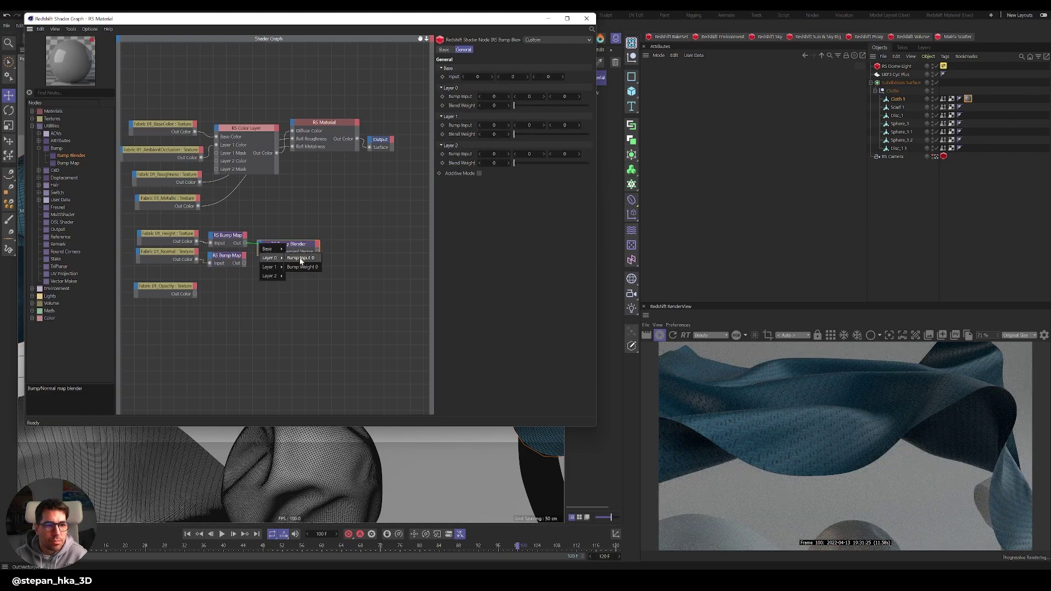
click(301, 260)
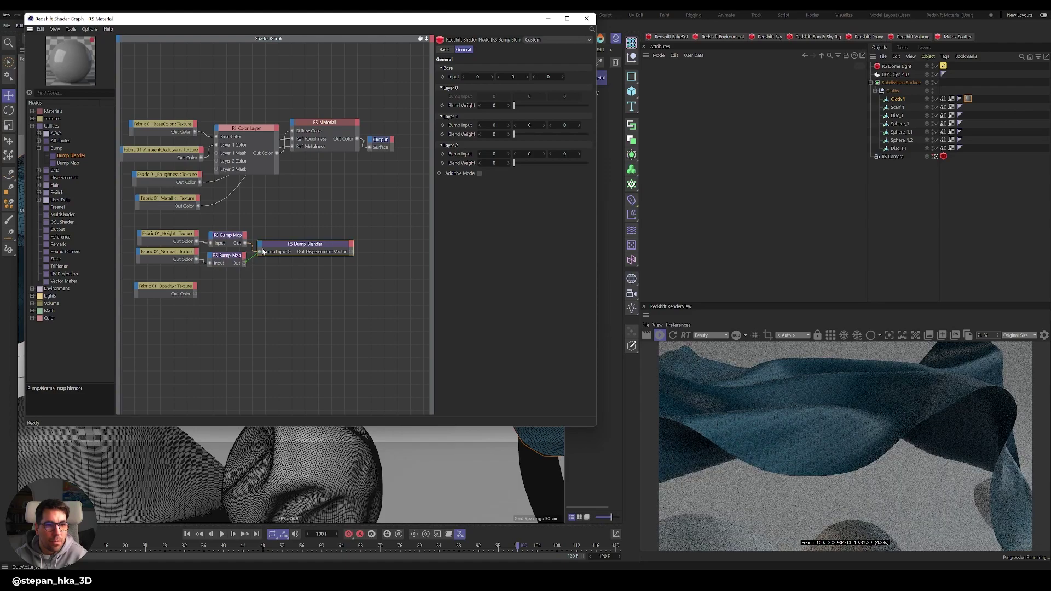
drag(260, 248, 260, 249)
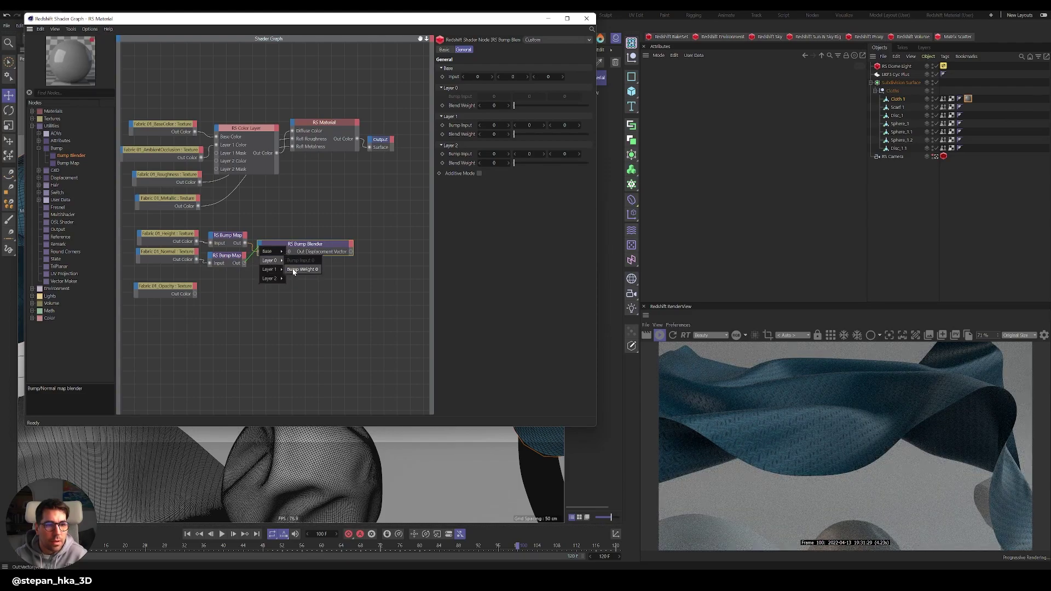
mouse_move(277, 270)
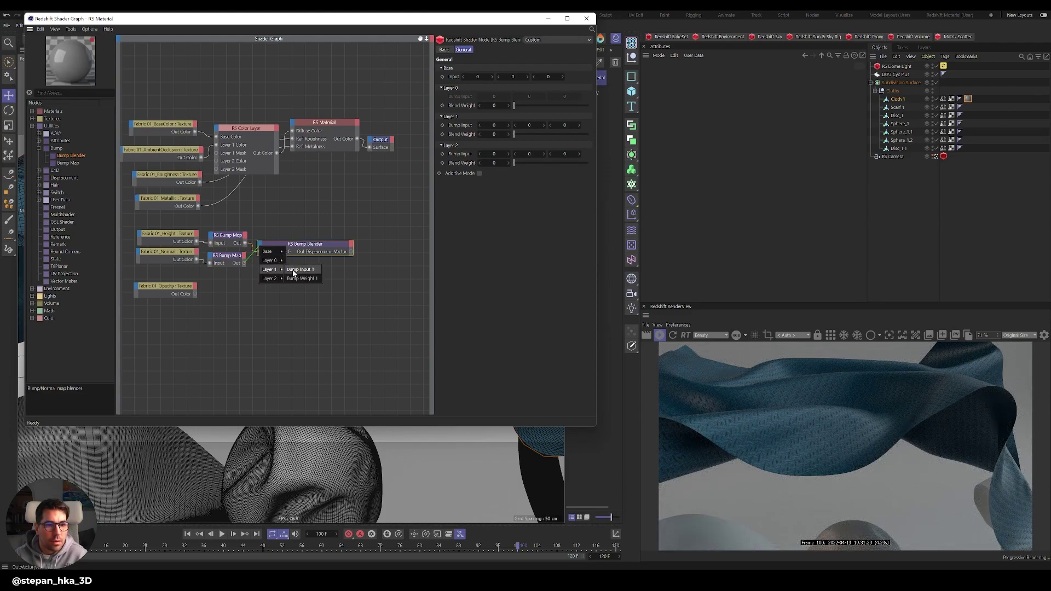
click(293, 270)
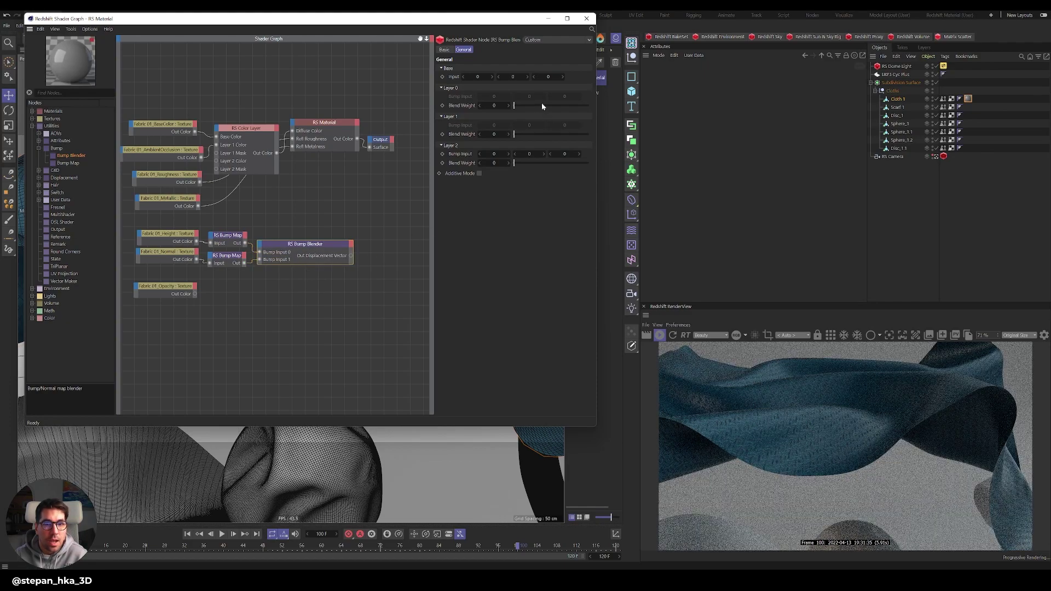
Step: Set the Bump Blender's Layer 0 and Layer 1 Blend Weights to 0.573 and connect its output to the RS Material's overall Bump Input
drag(544, 102, 556, 134)
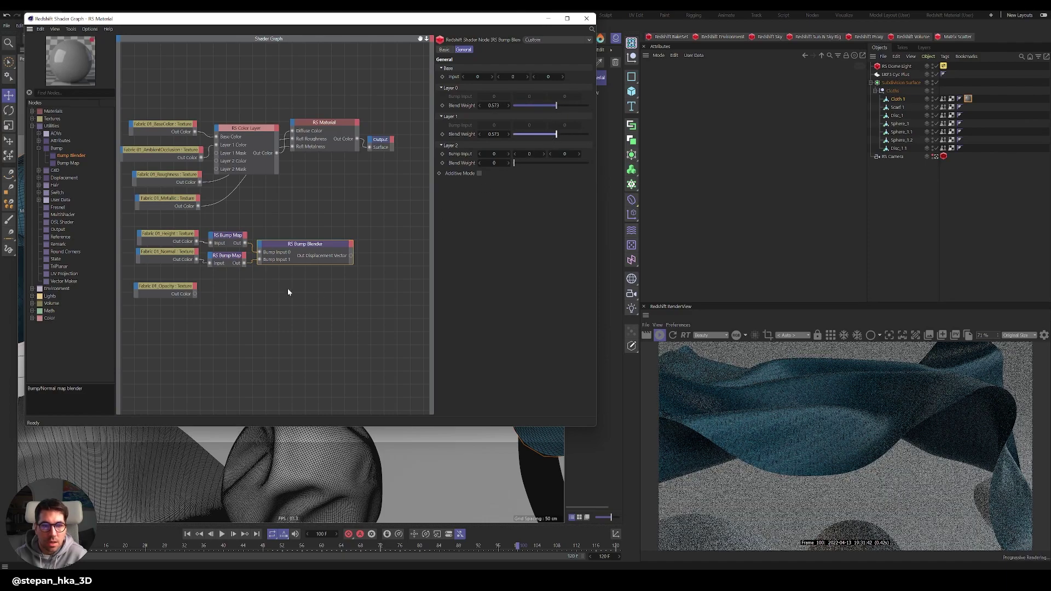
drag(351, 255, 291, 121)
mouse_move(324, 203)
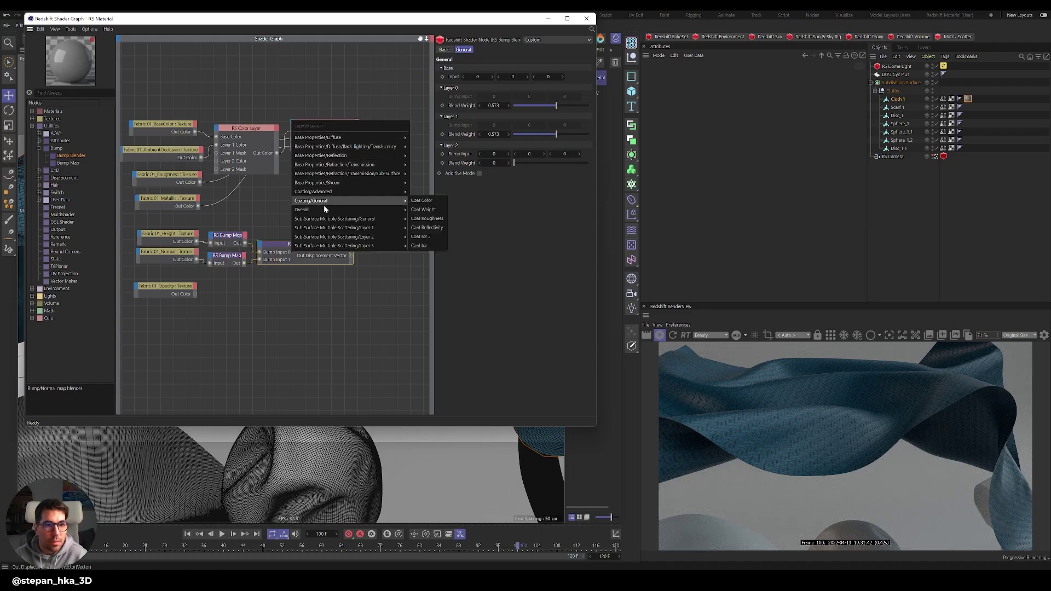
click(422, 237)
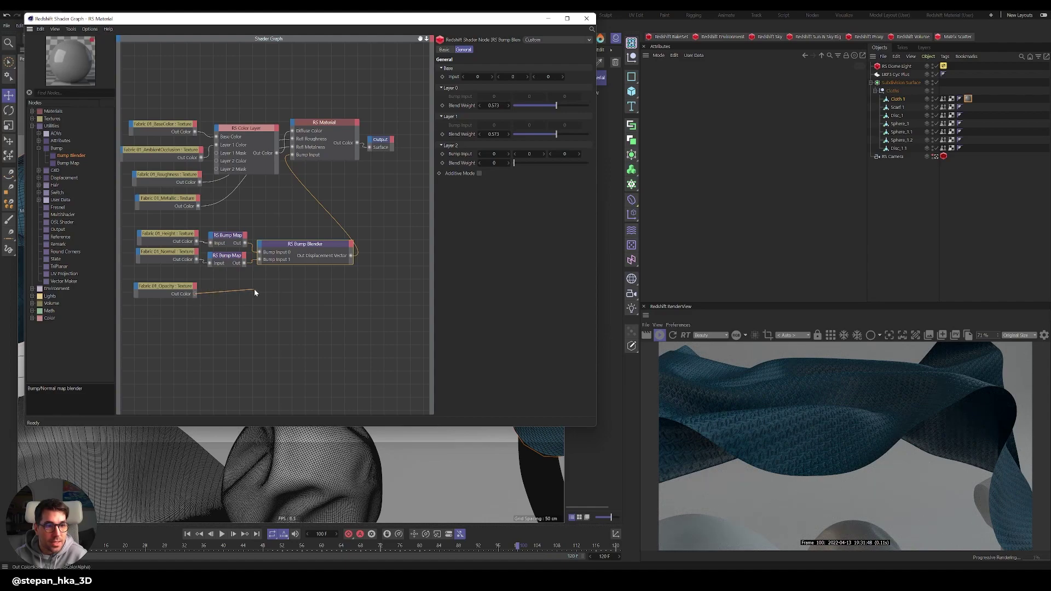
Step: Connect the Opacity texture to the RS Material's Opacity Color and move its node up between the Color Layer and Bump Blender nodes
drag(254, 293, 294, 125)
mouse_move(327, 212)
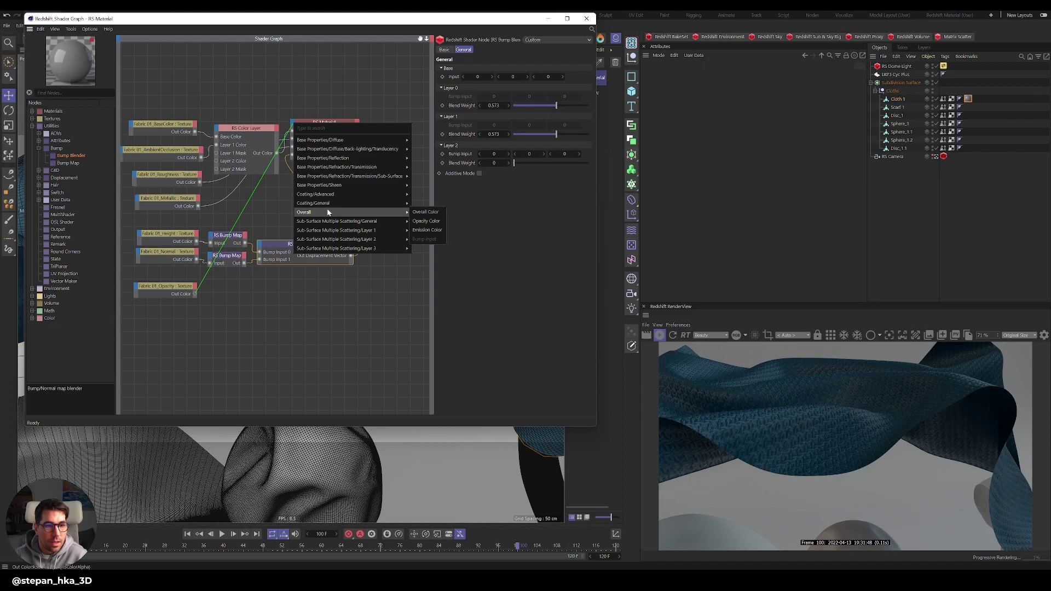
click(426, 222)
drag(169, 286, 258, 212)
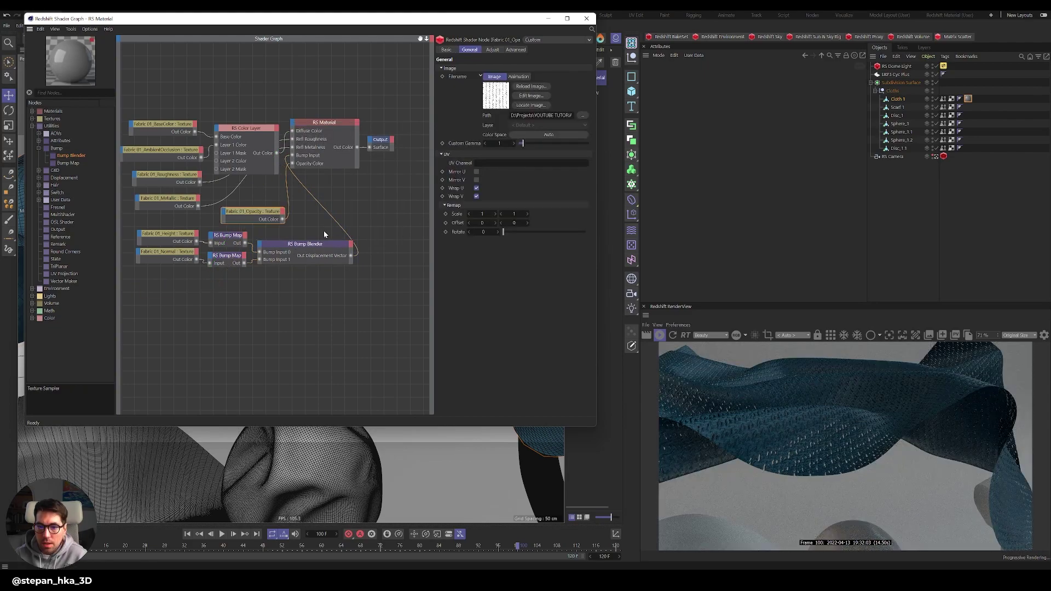
Step: Set the Color Space of the BaseColor and AmbientOcclusion textures to sRGB
scroll(323, 231, down, 5)
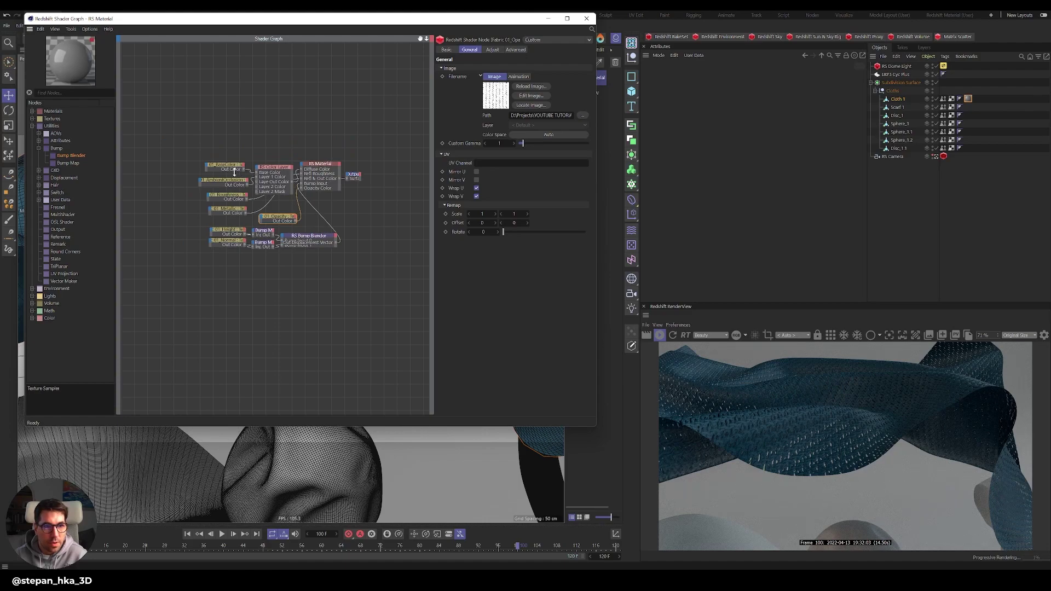
click(234, 170)
click(553, 135)
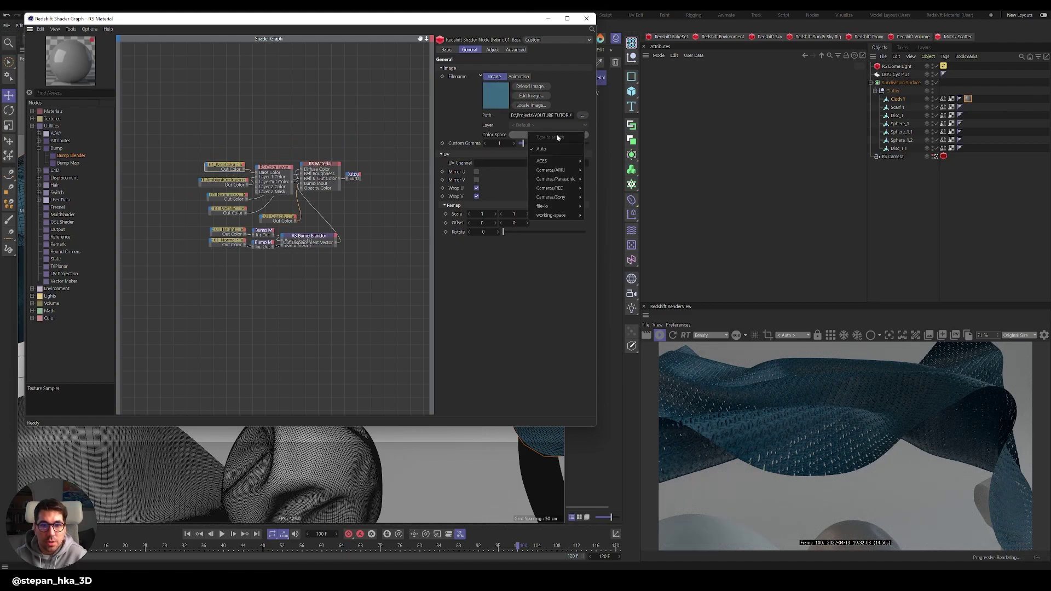
mouse_move(560, 206)
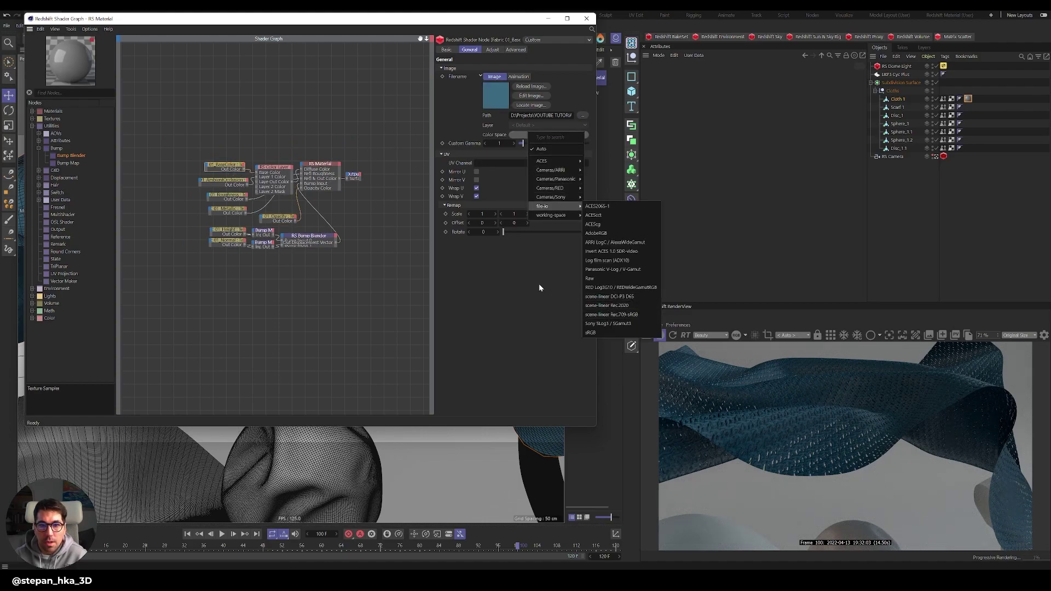
click(610, 287)
click(224, 181)
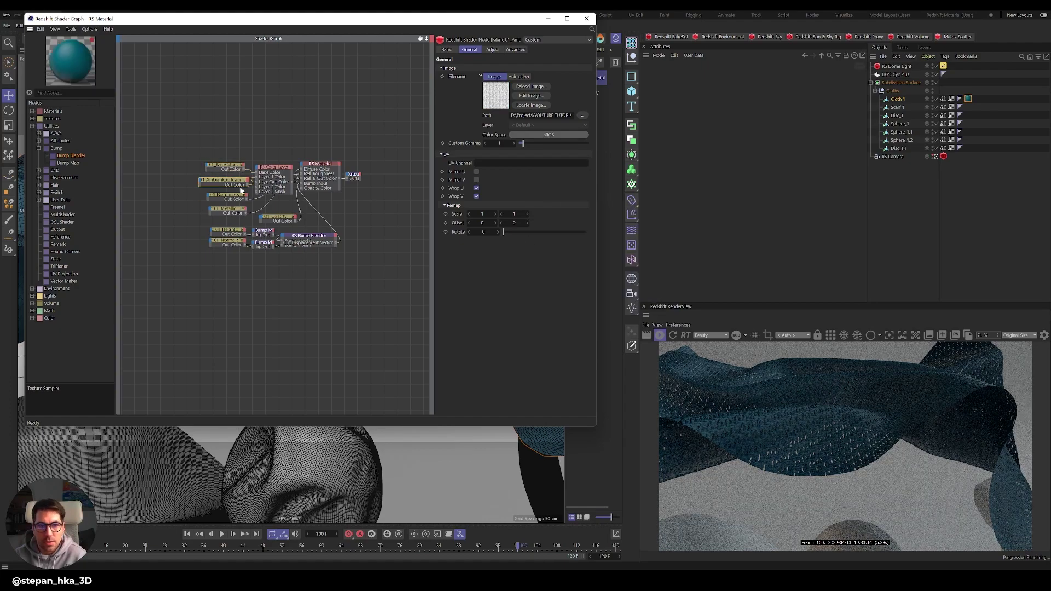
Step: Set the Roughness texture's Color Space to Raw and shift its node slightly left
click(235, 197)
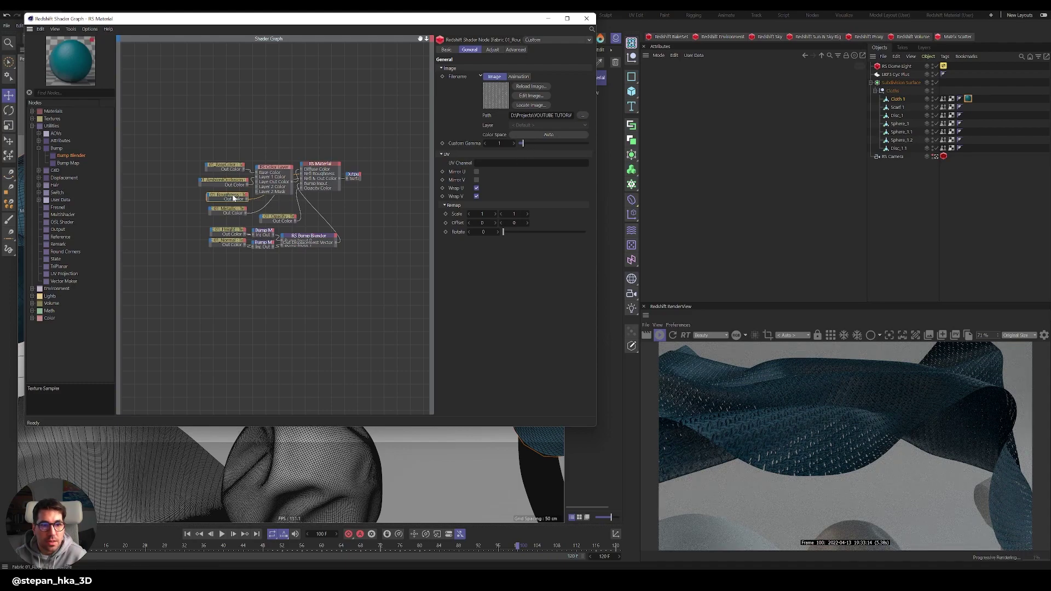
drag(234, 198, 229, 199)
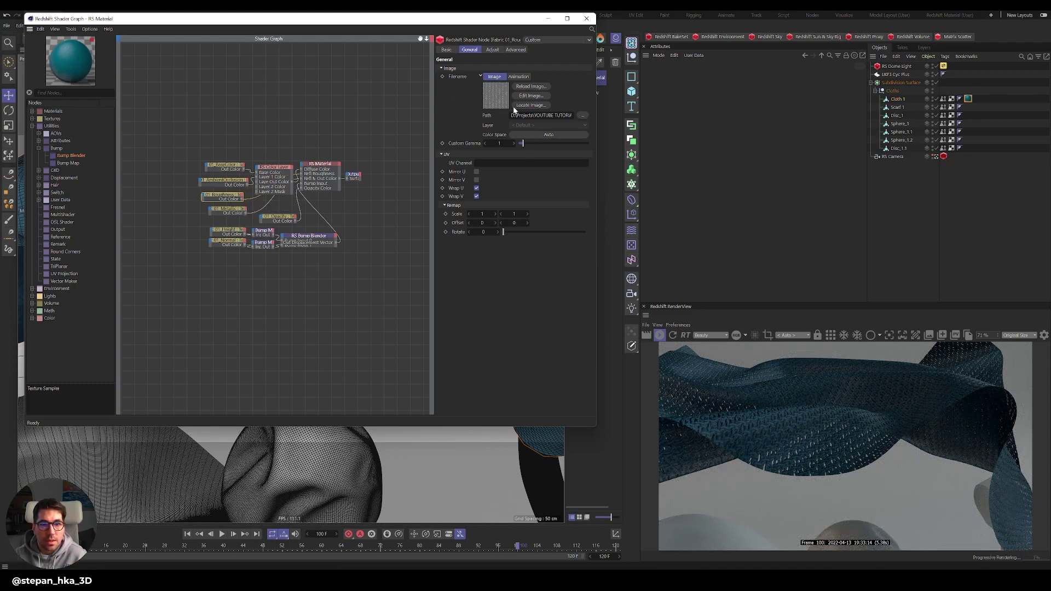
click(539, 134)
click(544, 182)
Step: Set the Color Space of the Height and Normal textures to Raw and recheck the Height and Roughness settings
click(234, 232)
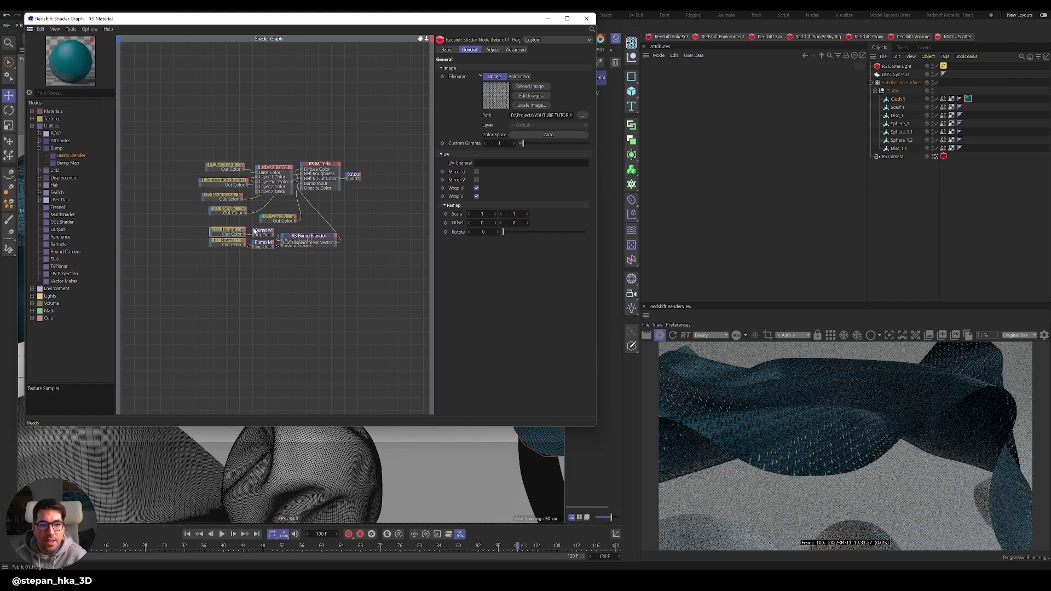
click(547, 134)
click(542, 212)
click(235, 244)
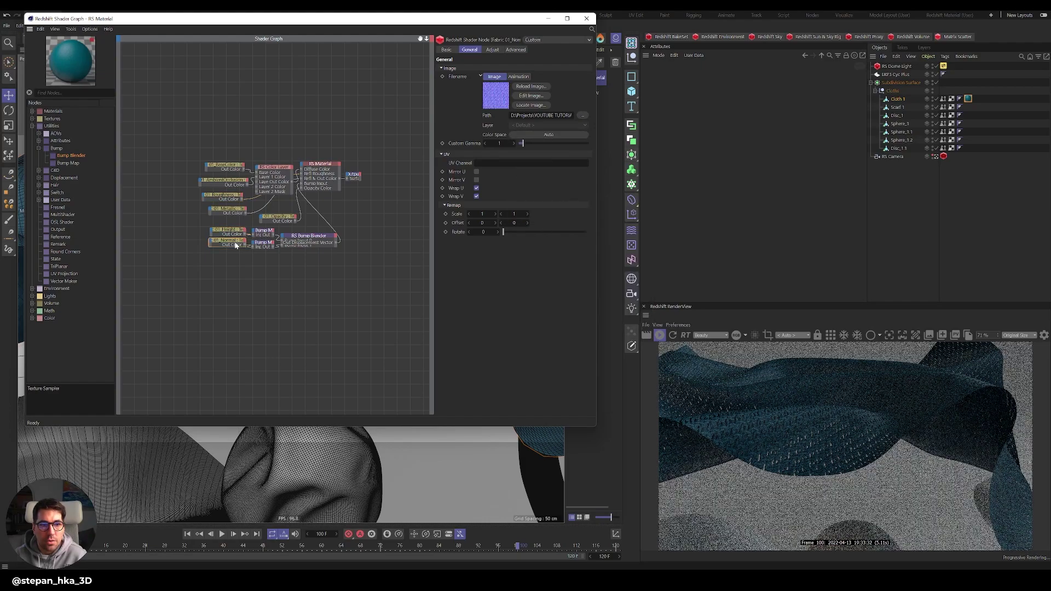
click(547, 135)
mouse_move(569, 208)
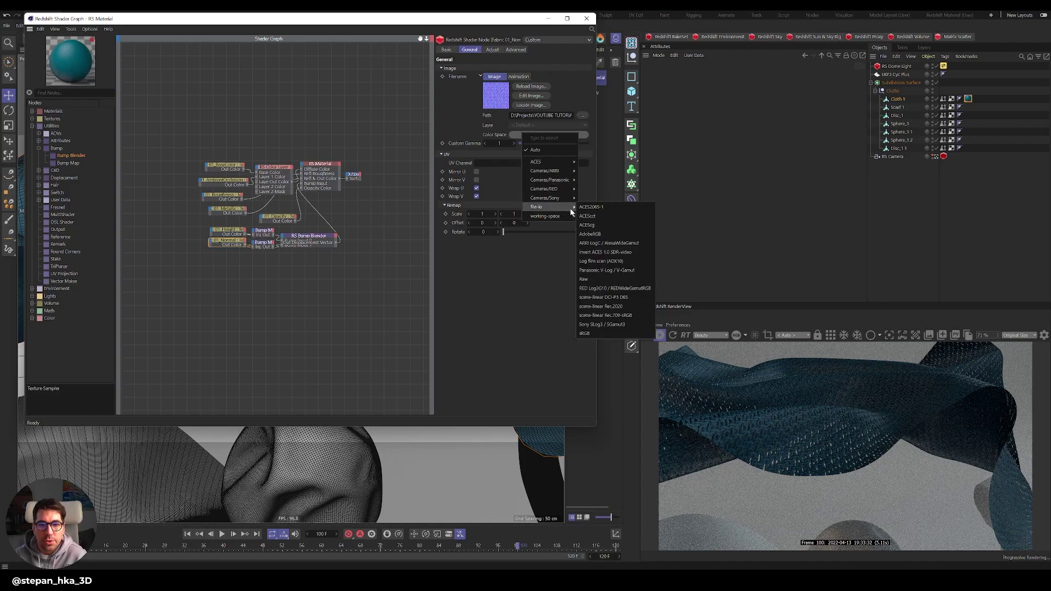
click(583, 279)
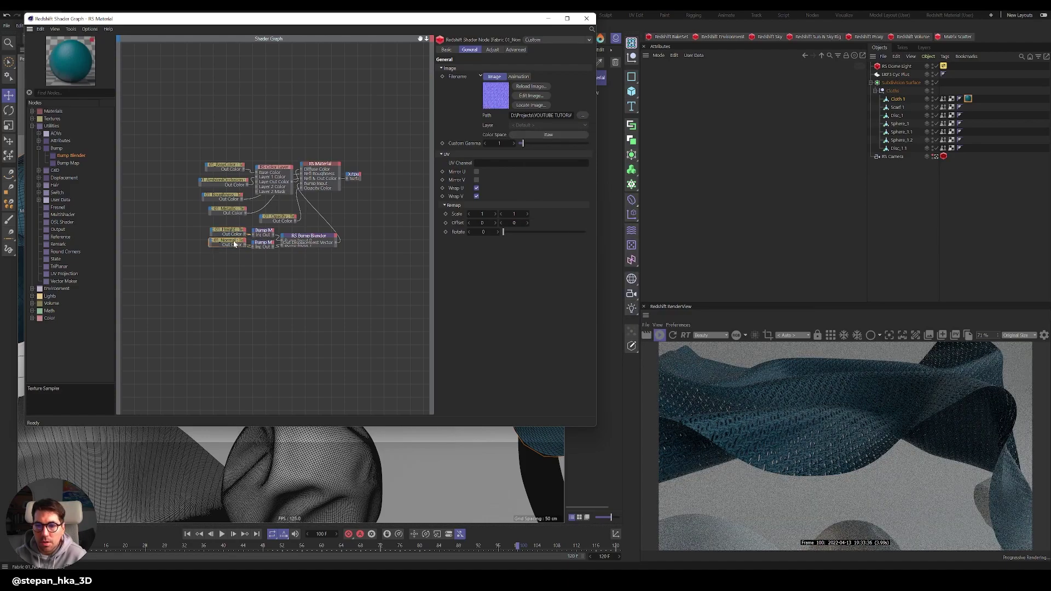
click(228, 231)
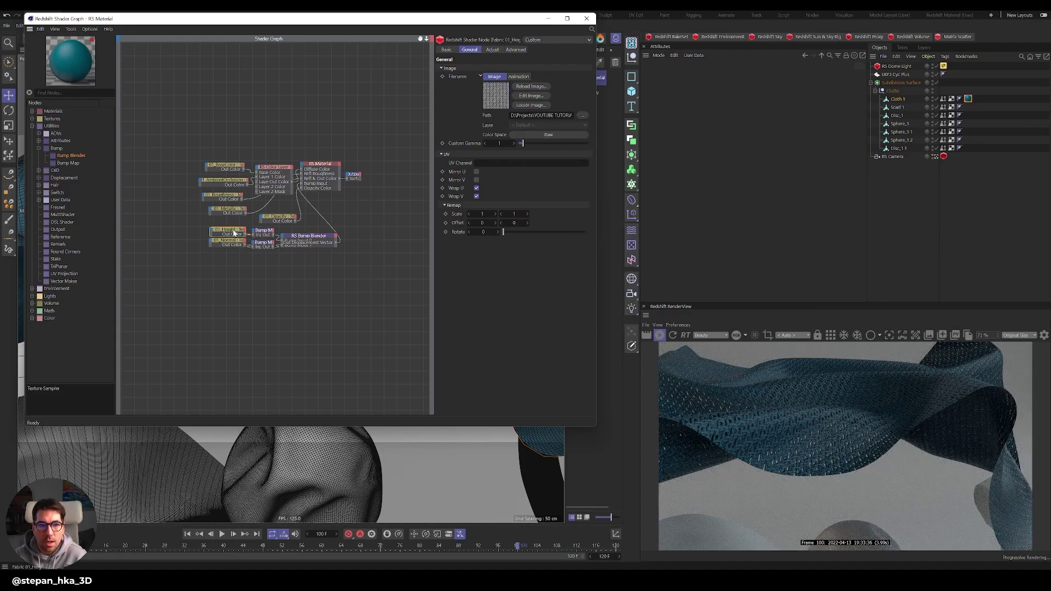
click(227, 195)
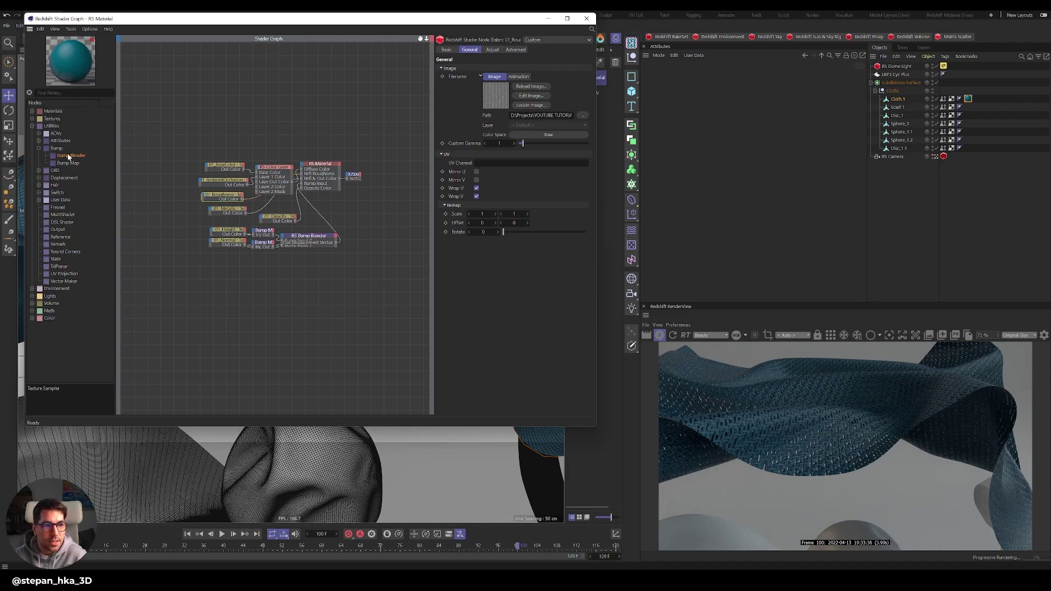
Step: Add an RS Abs node and connect its output to the Scale of the BaseColor, AmbientOcclusion, Roughness and Metallic textures
click(32, 311)
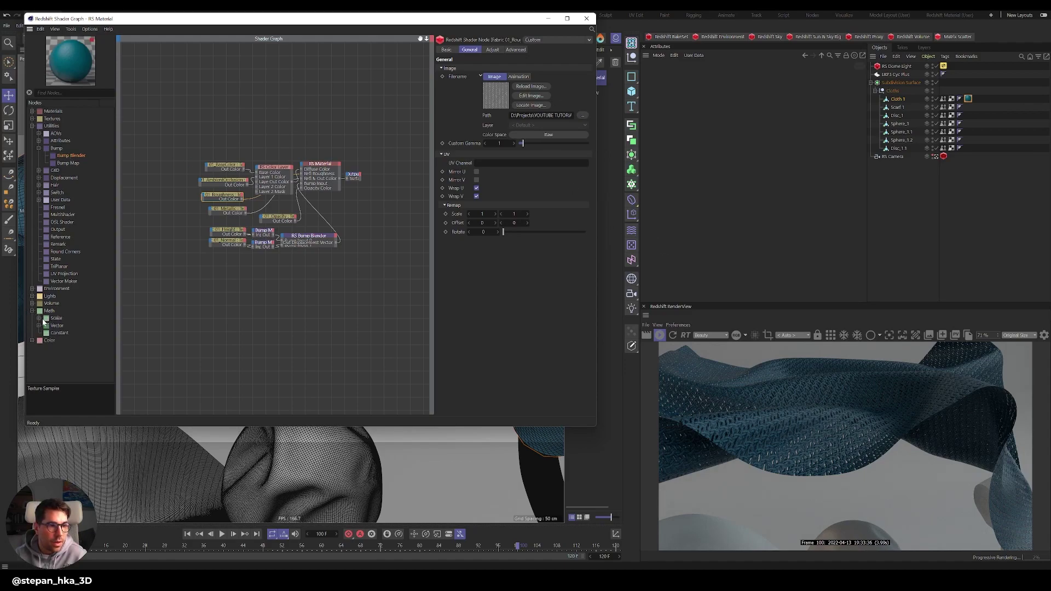
click(39, 318)
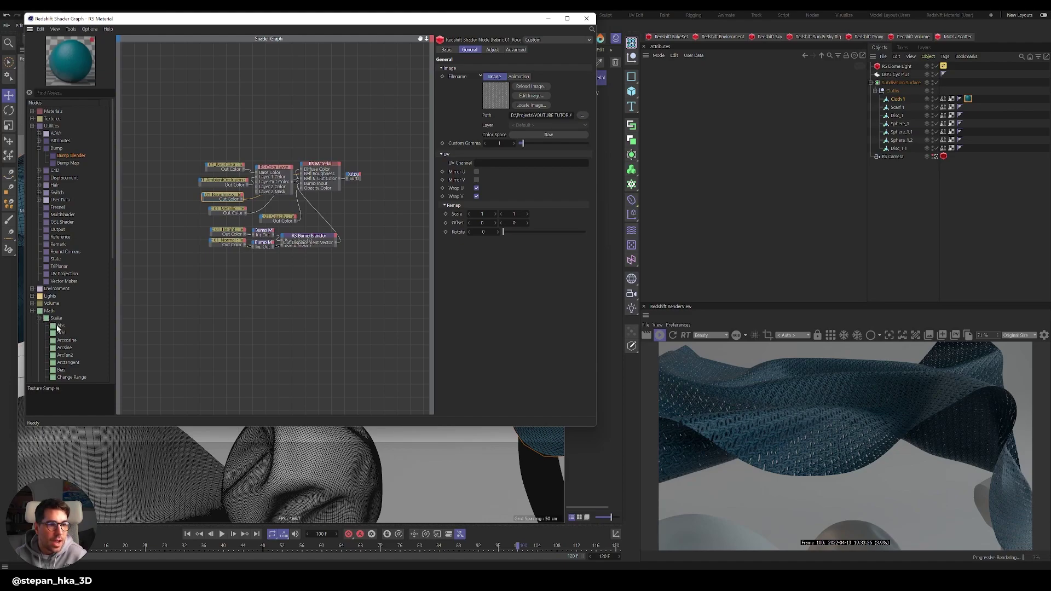
drag(167, 181, 167, 180)
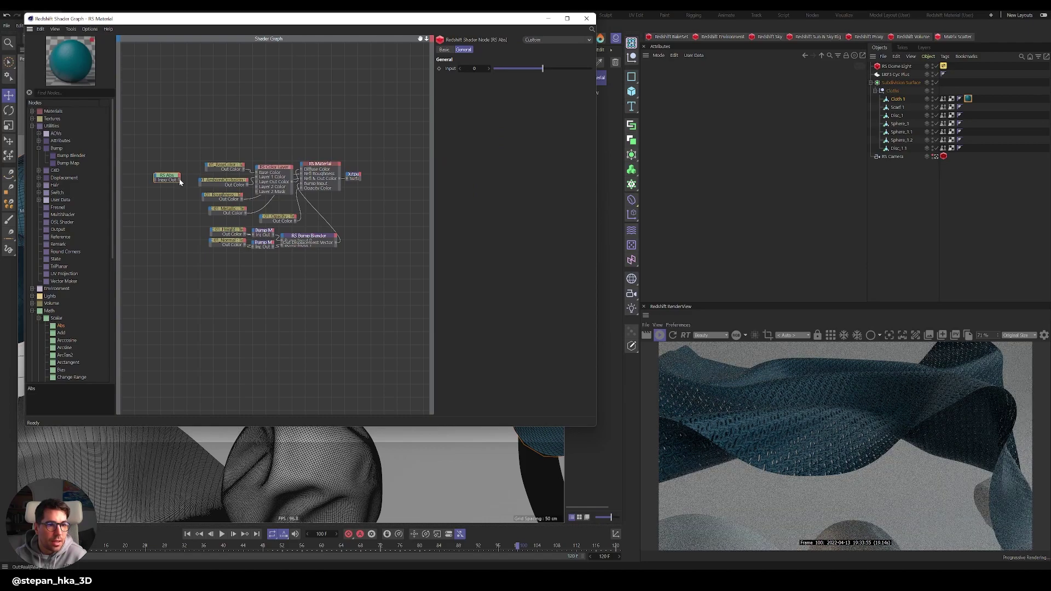
drag(207, 167, 230, 230)
scroll(213, 176, up, 2)
click(285, 248)
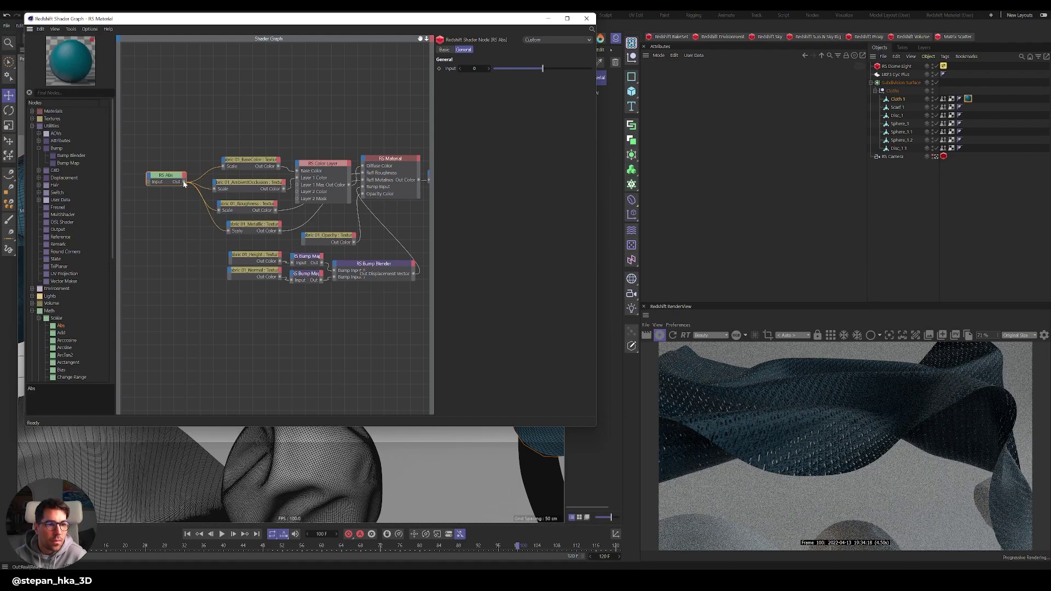
Step: Connect the RS Abs output to the Scale of the Height, Normal and Opacity textures and move the Abs node down beside them
click(286, 279)
drag(185, 182, 159, 245)
click(289, 296)
mouse_move(350, 260)
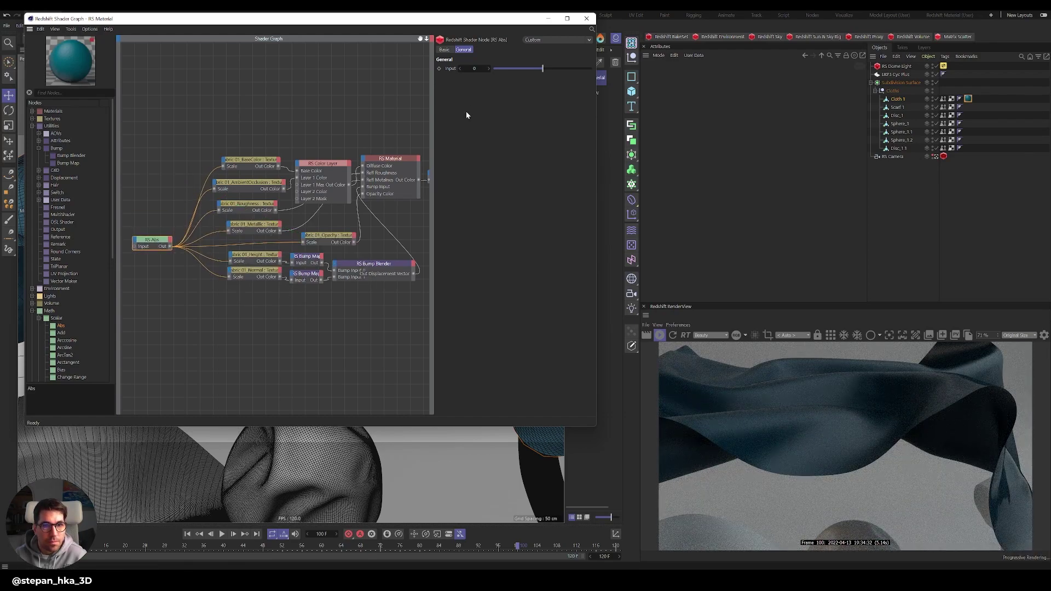
Step: Set the RS Abs node's Input to 6 and close the shader graph
click(474, 69)
text(4)
key(Return)
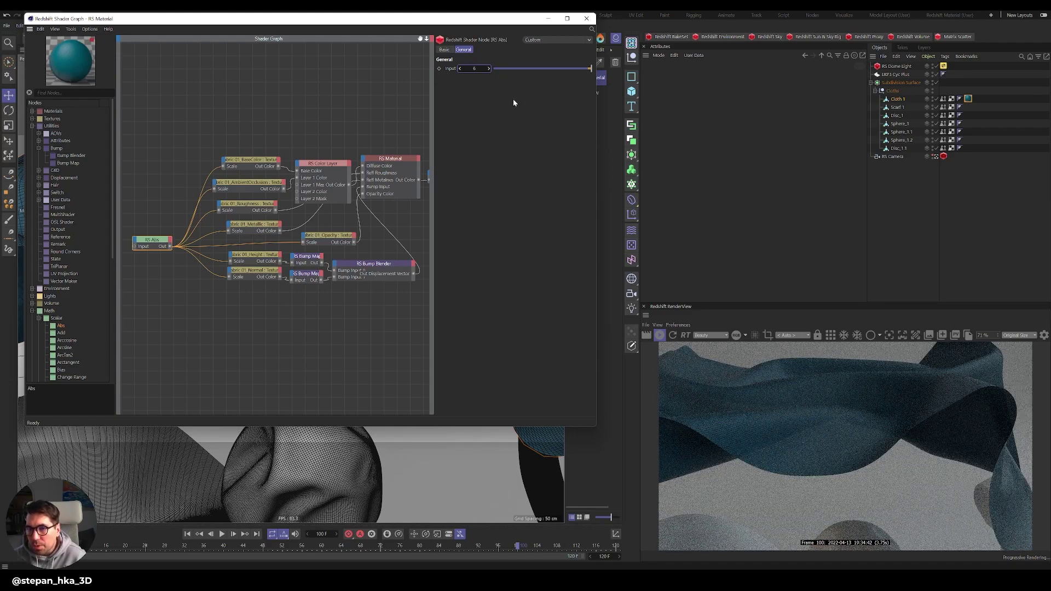
click(586, 18)
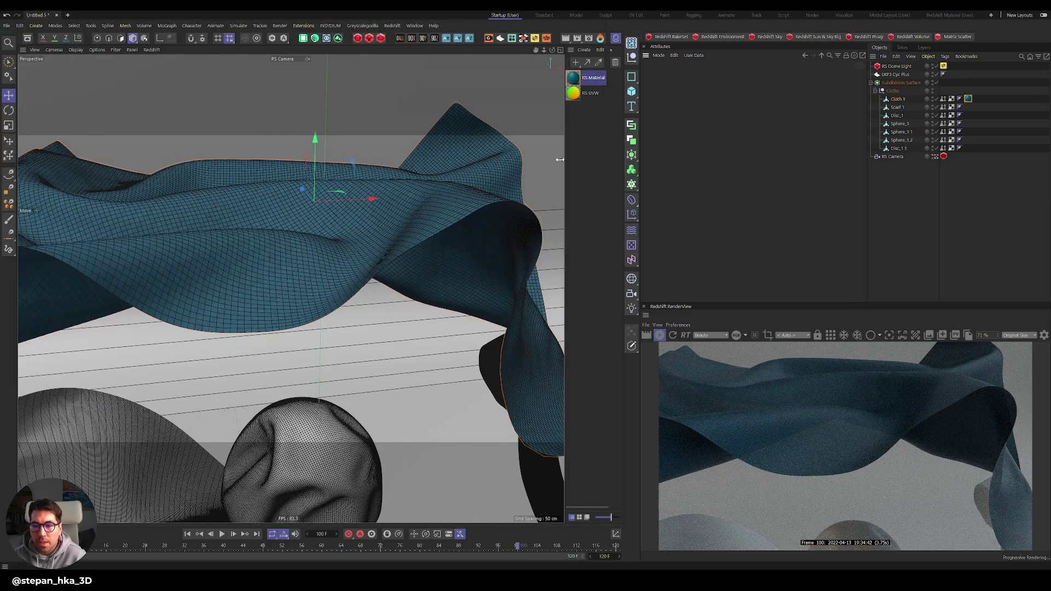
Step: Examine the fabric's texture scale on the cloth in the viewport and render, from close up and from farther away
scroll(354, 235, up, 3)
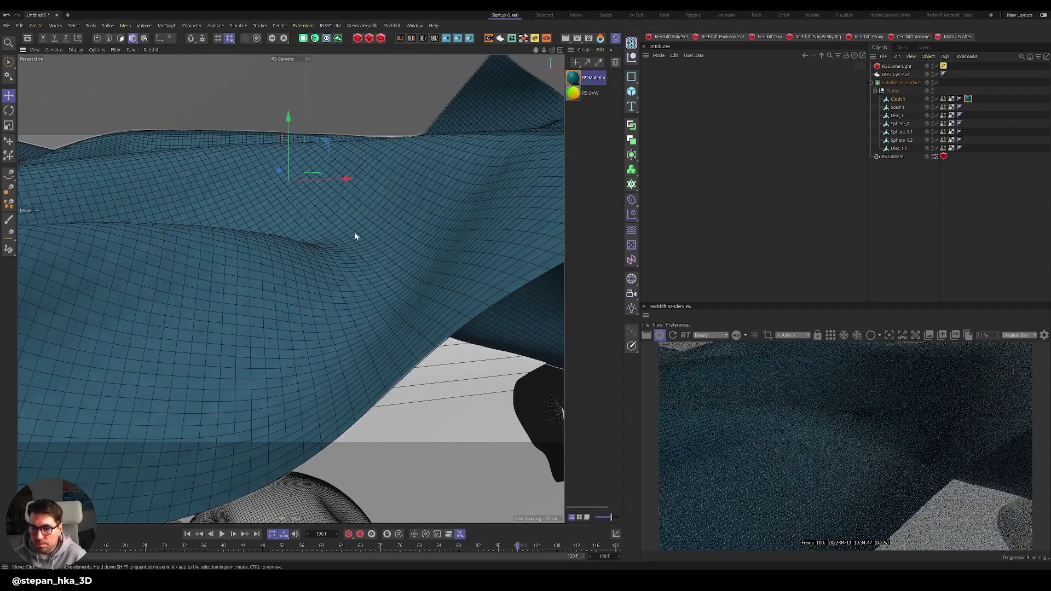
alt+drag(357, 332, 341, 323)
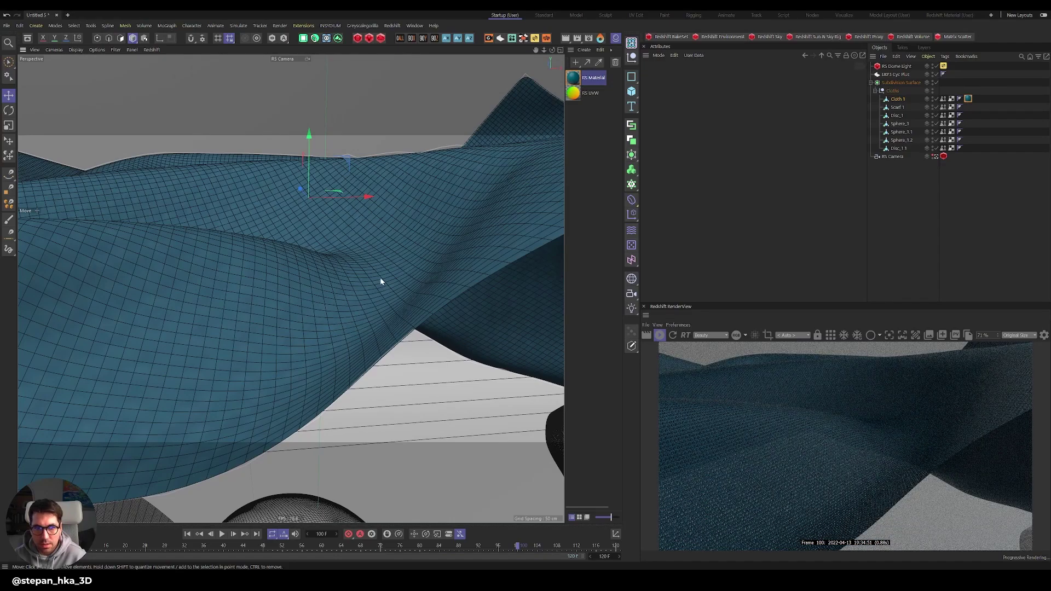
alt+drag(380, 281, 389, 322)
scroll(397, 308, down, 3)
scroll(370, 326, down, 3)
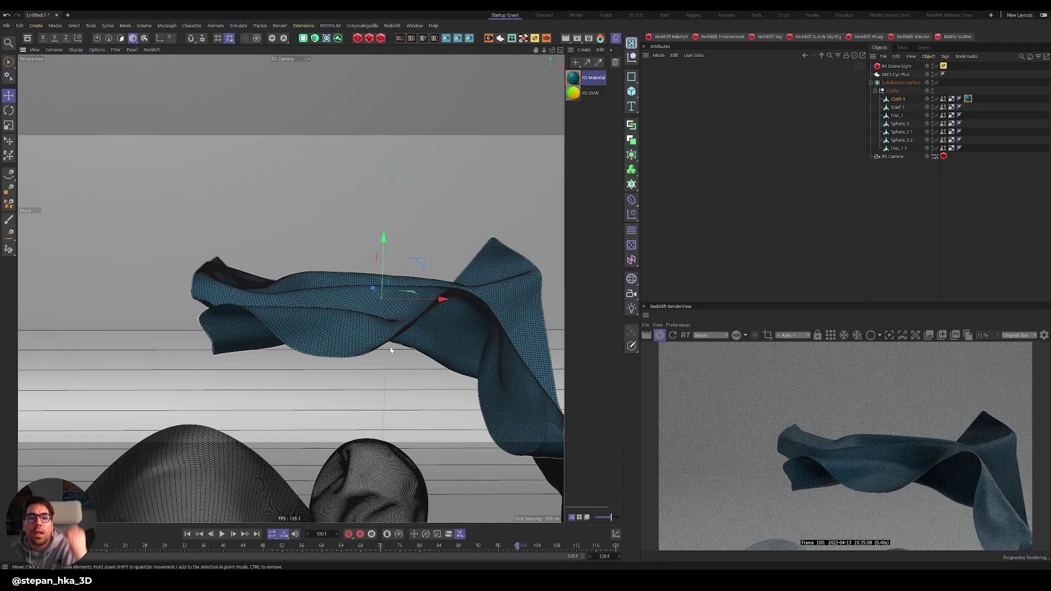
scroll(384, 353, down, 5)
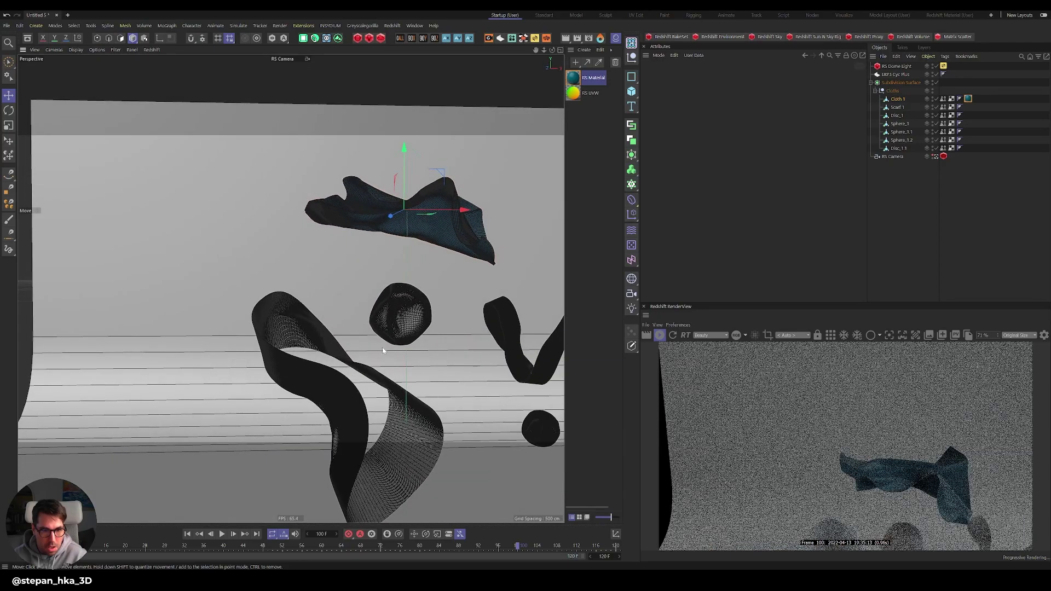
alt+middle_drag(384, 350, 328, 335)
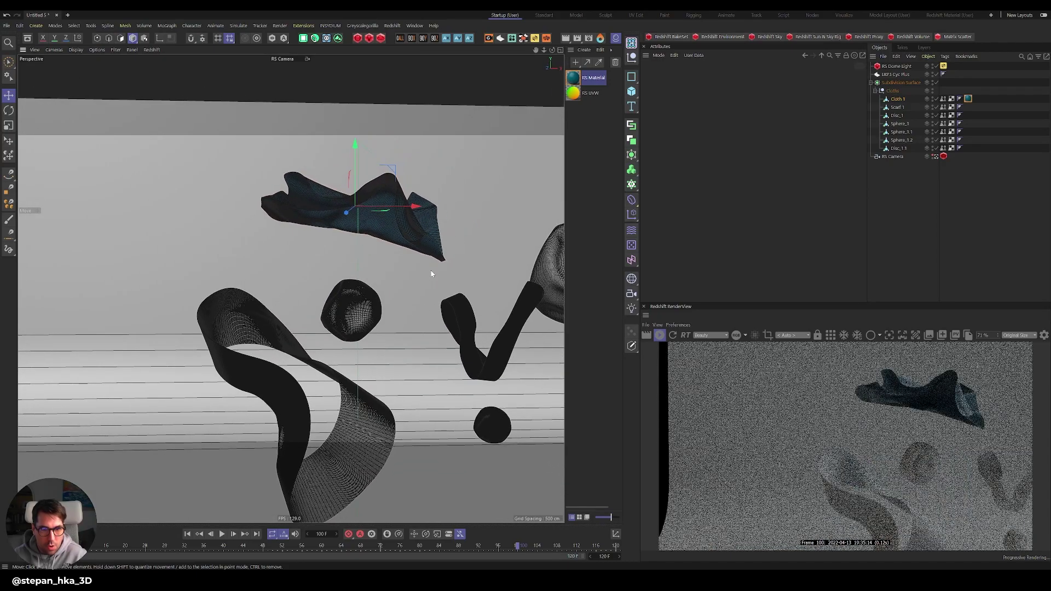
scroll(425, 241, up, 6)
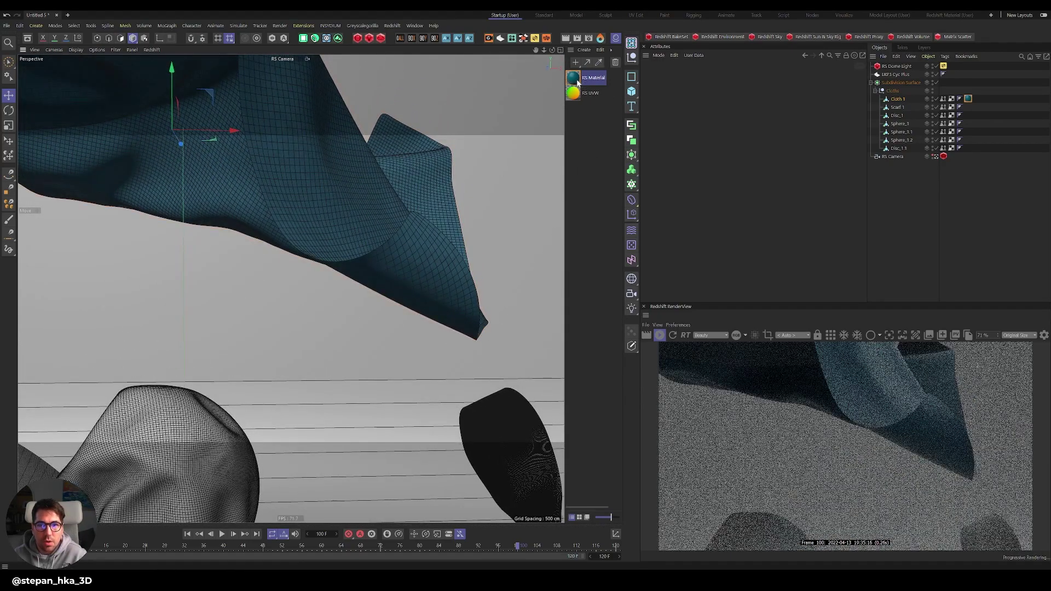
Step: Duplicate the RS Material and add a C4D Shader node to the copy's shader graph
ctrl+drag(577, 82, 583, 122)
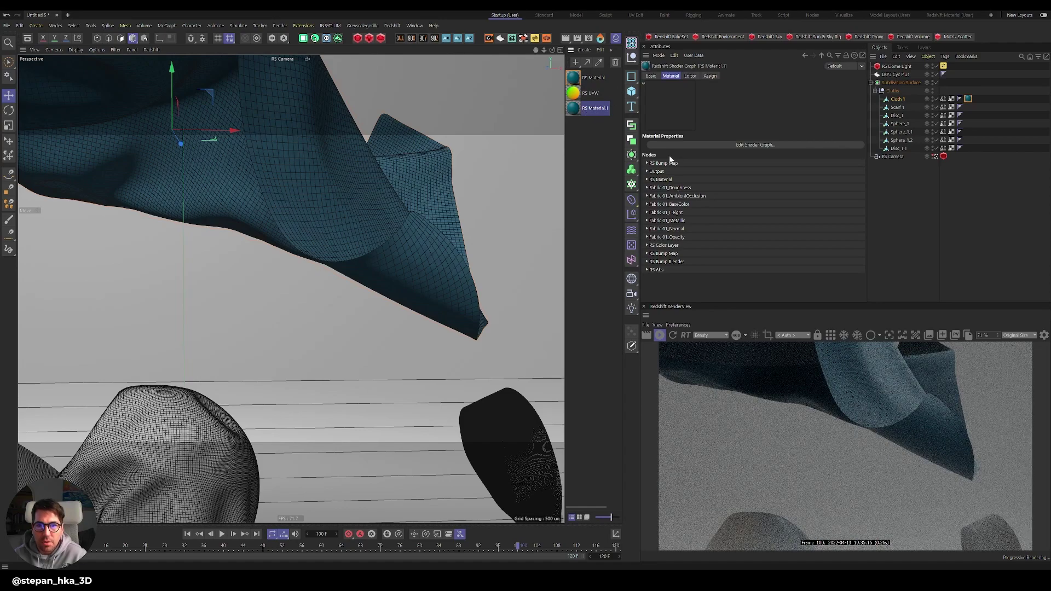
double_click(575, 112)
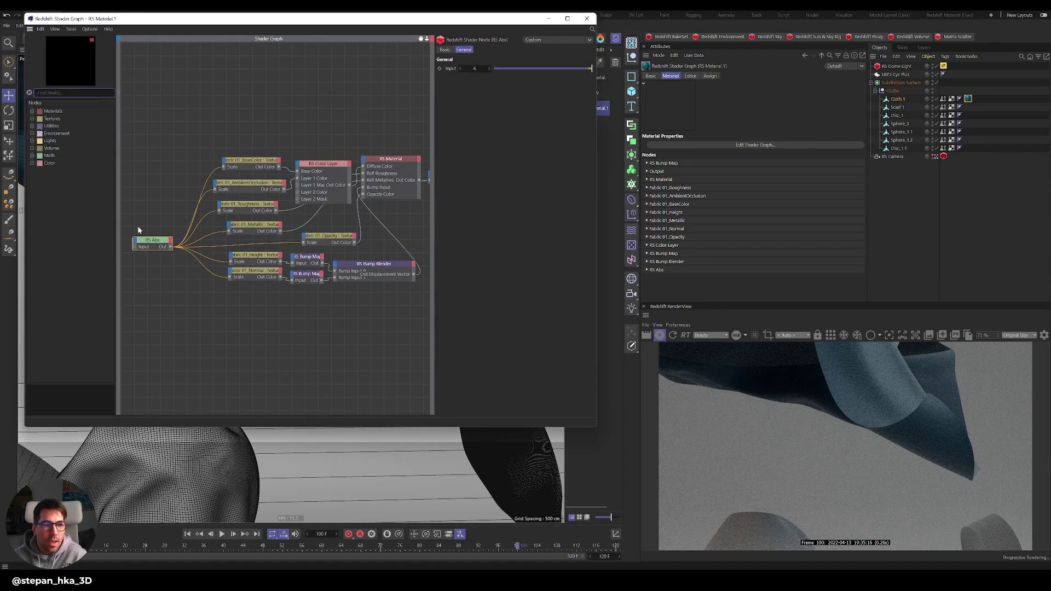
click(33, 126)
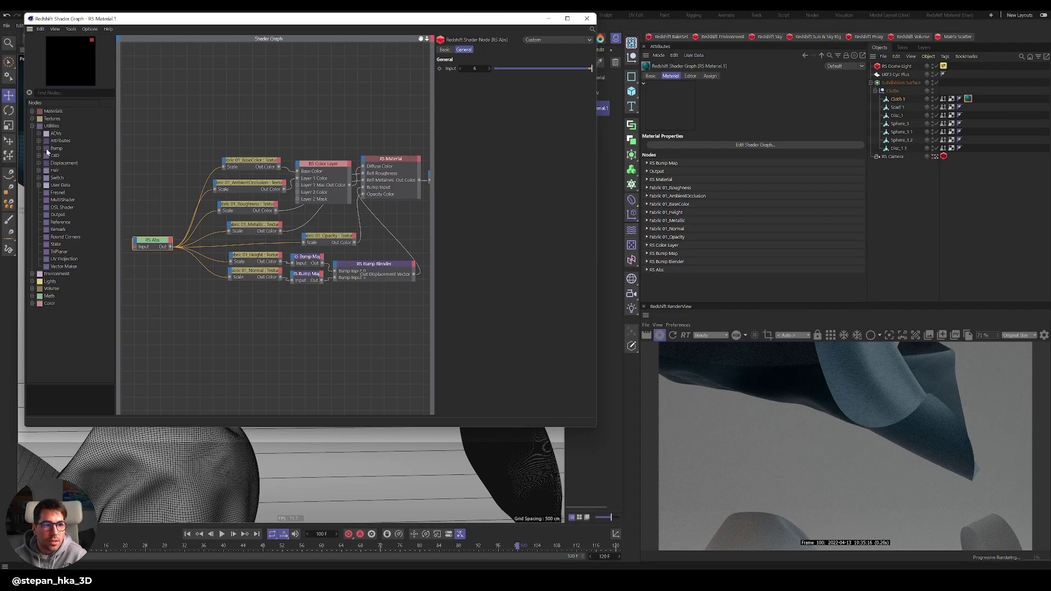
click(38, 155)
drag(69, 163, 181, 110)
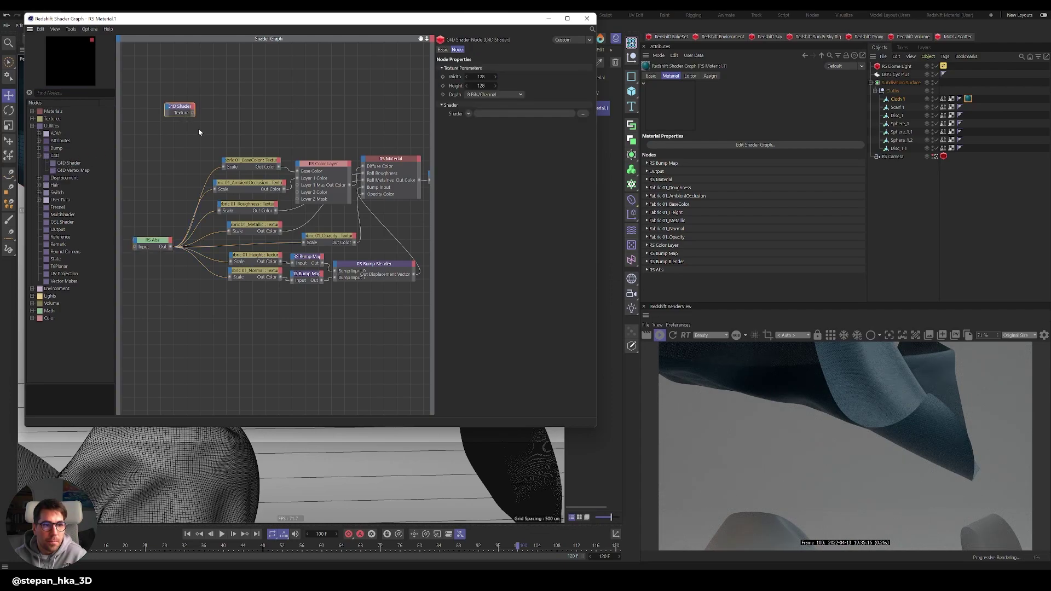
Step: Connect the C4D Shader to the BaseColor texture's General/Image Tex0 input and move the shader node closer to it
drag(239, 157, 225, 165)
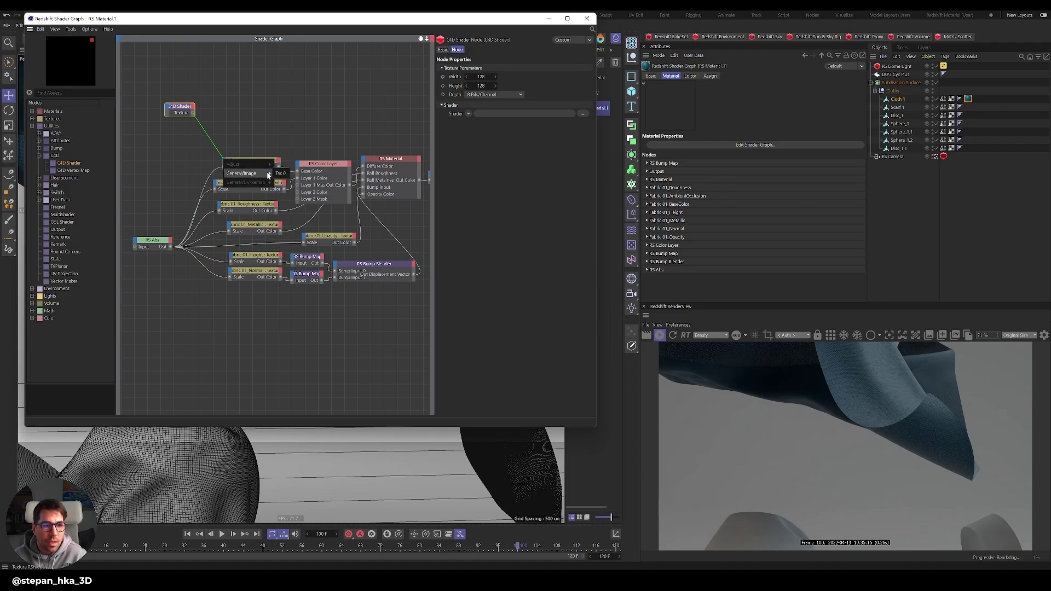
click(284, 175)
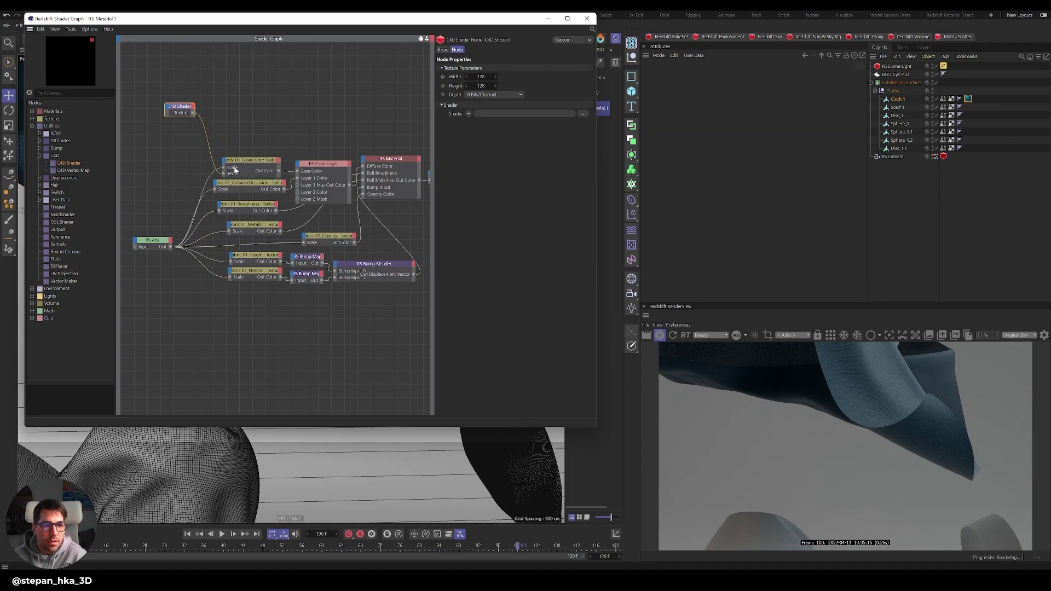
drag(184, 109, 177, 142)
Step: Load a Color shader into the C4D Shader node and set it to purple with H 266°, S 77% and V 80%
click(468, 113)
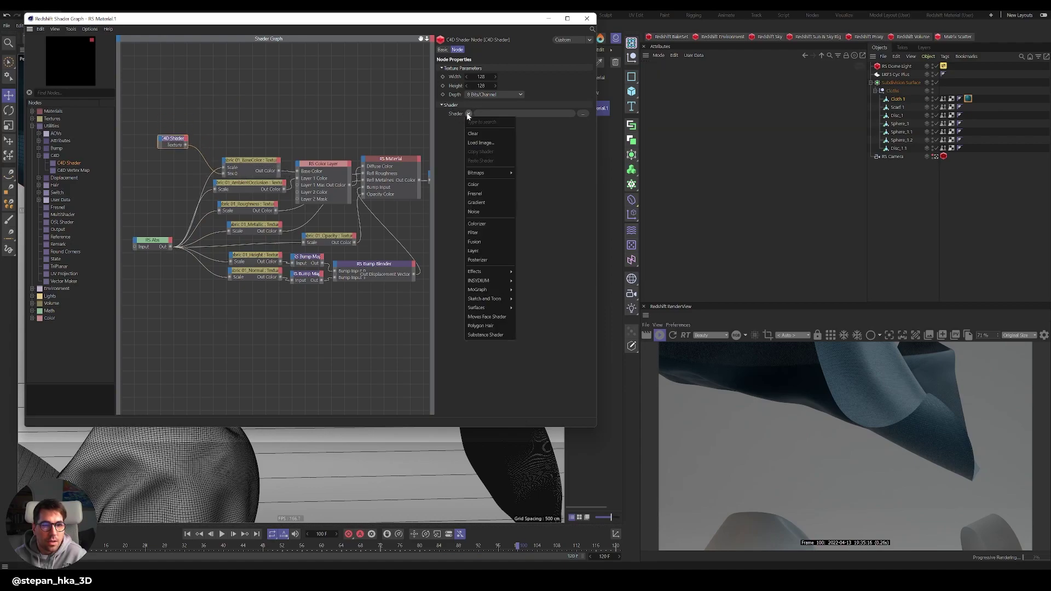
click(474, 185)
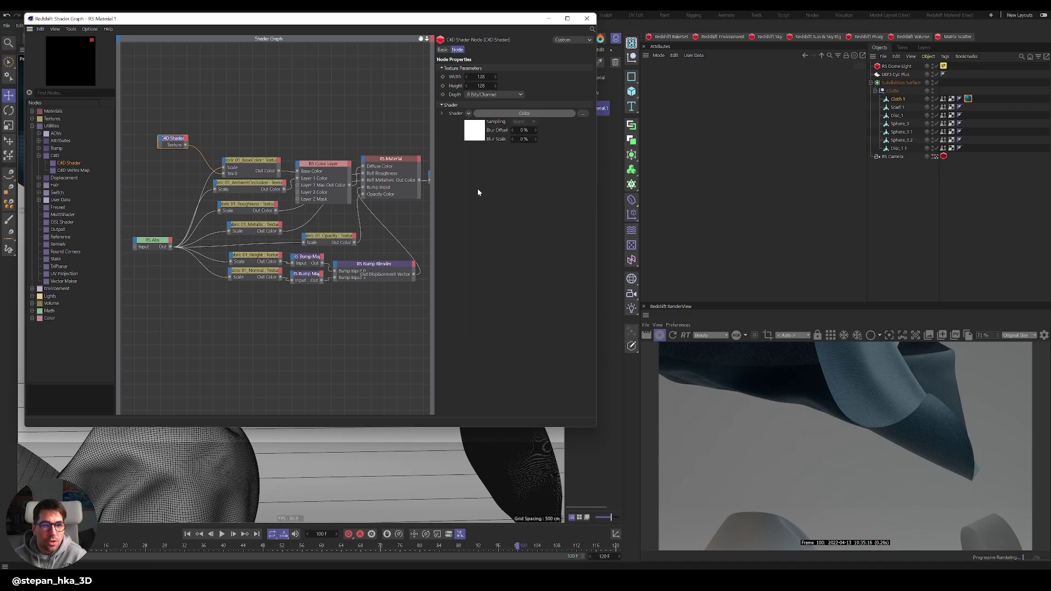
click(474, 132)
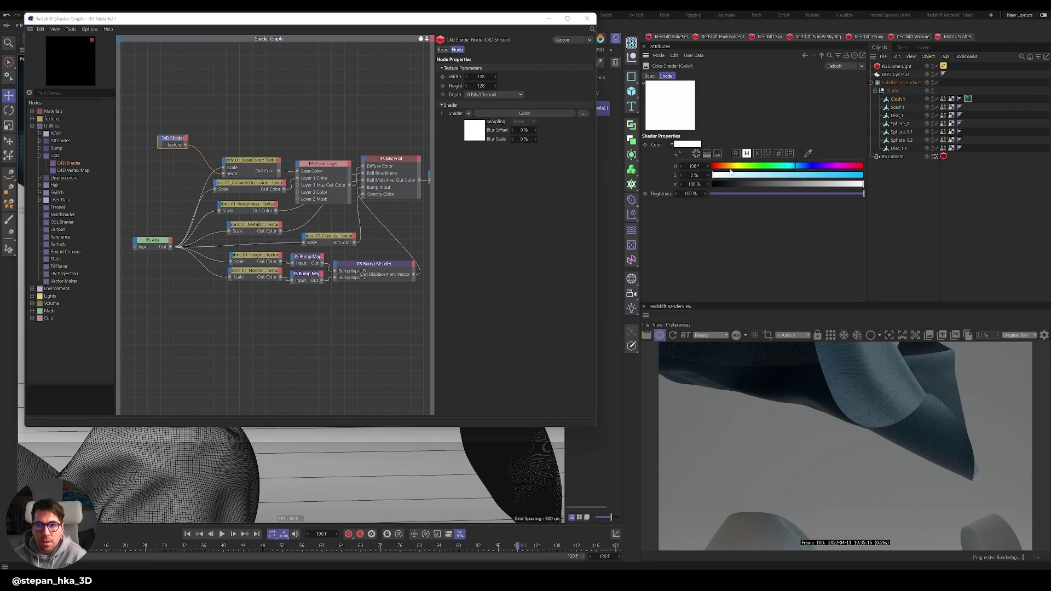
click(824, 166)
click(828, 175)
click(834, 184)
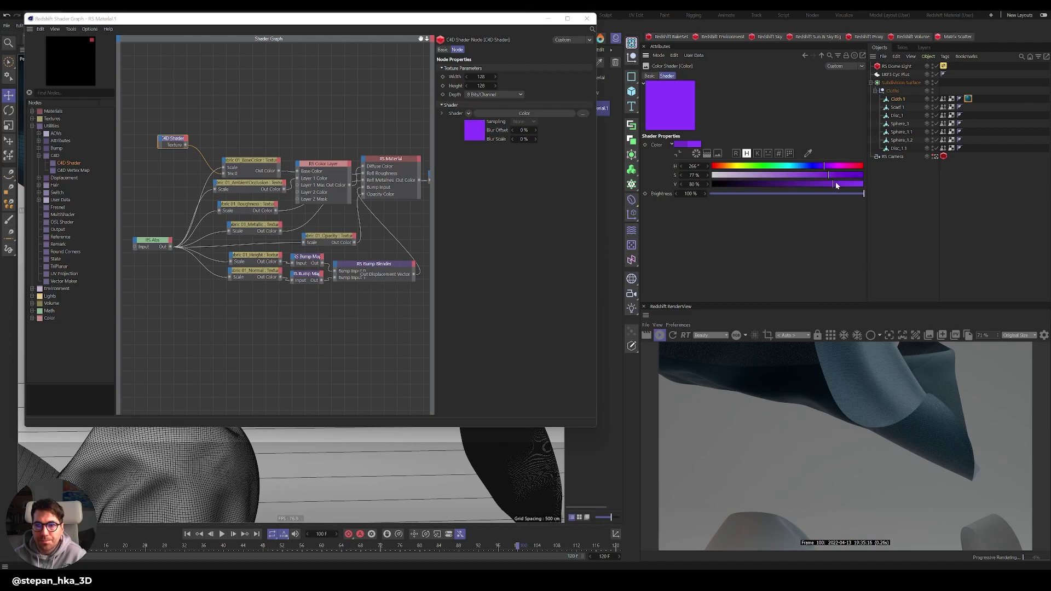
Step: Recolor RS Material.1's Color shader with the steel blue swatch (R 69, G 123, B 157) from the saved palettes
drag(815, 166, 802, 167)
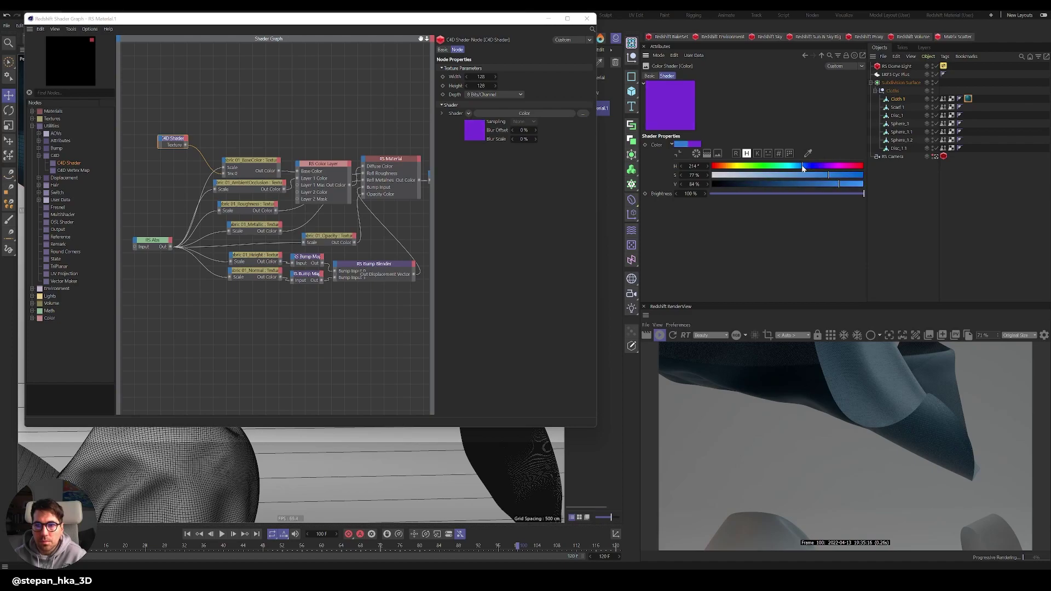
click(695, 154)
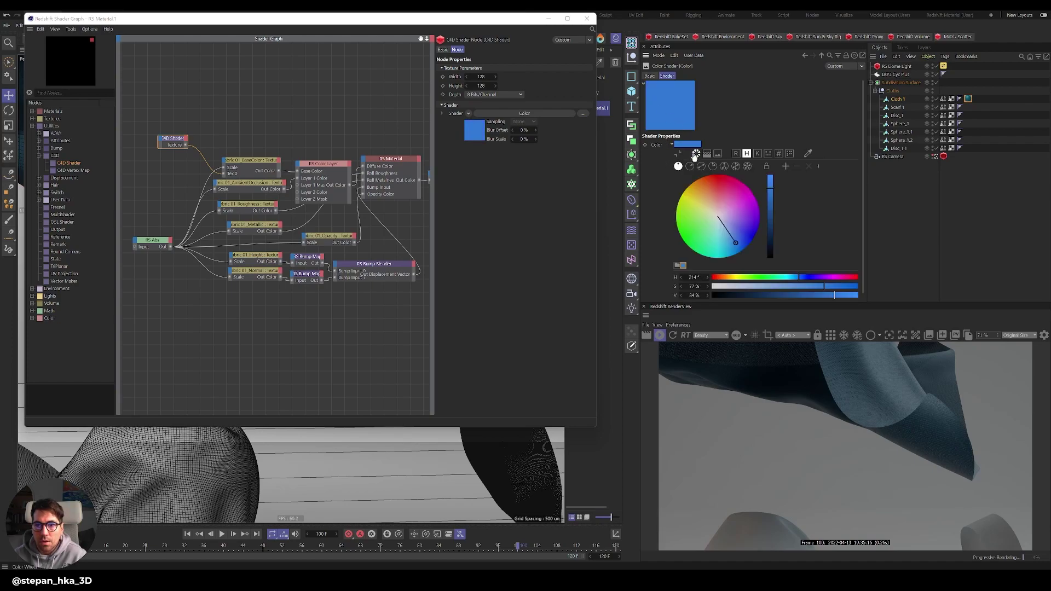
click(678, 154)
click(696, 154)
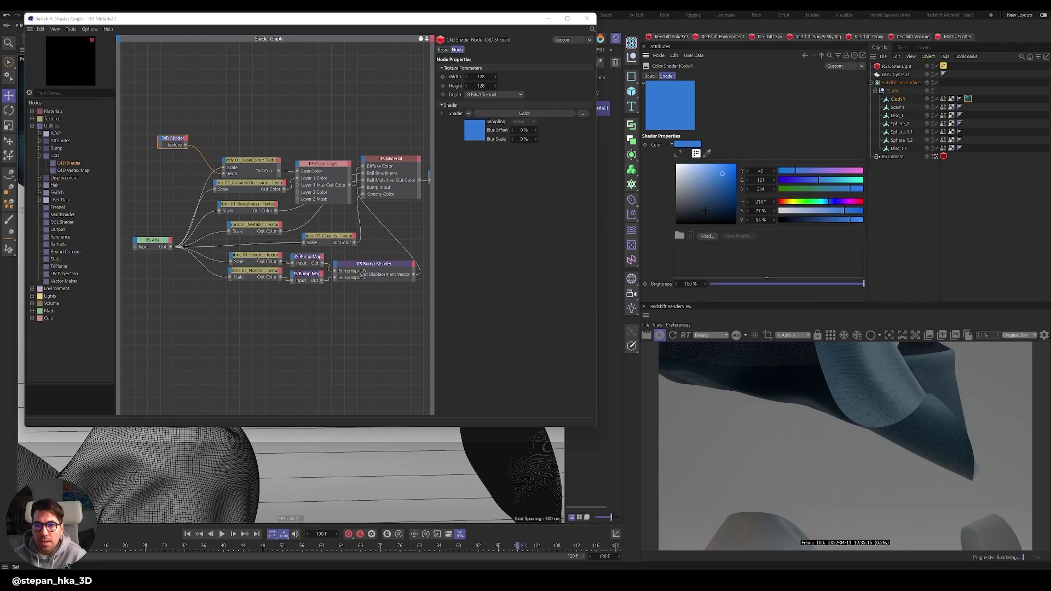
click(705, 237)
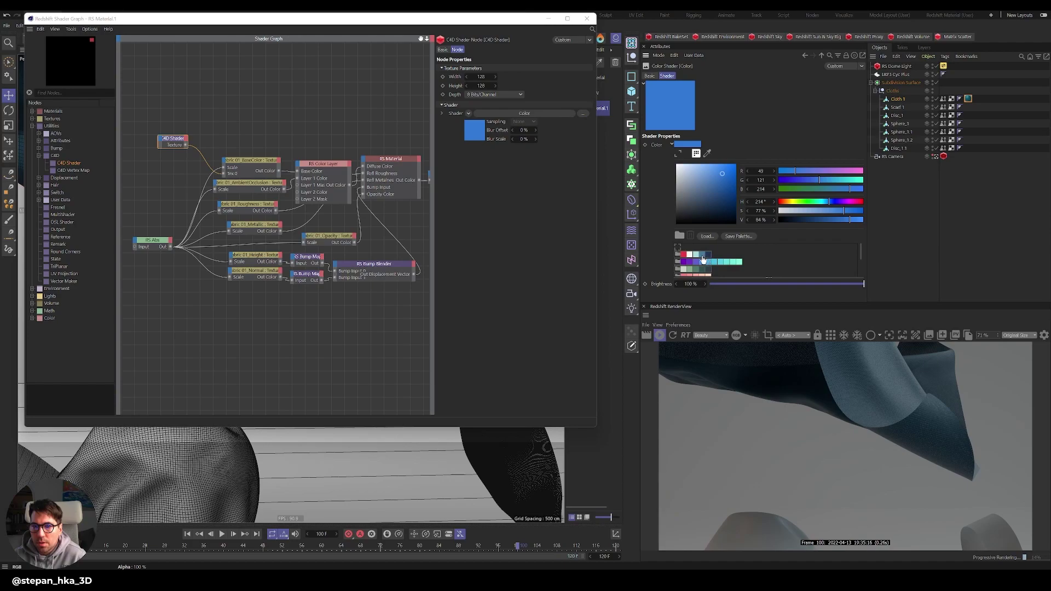
click(702, 256)
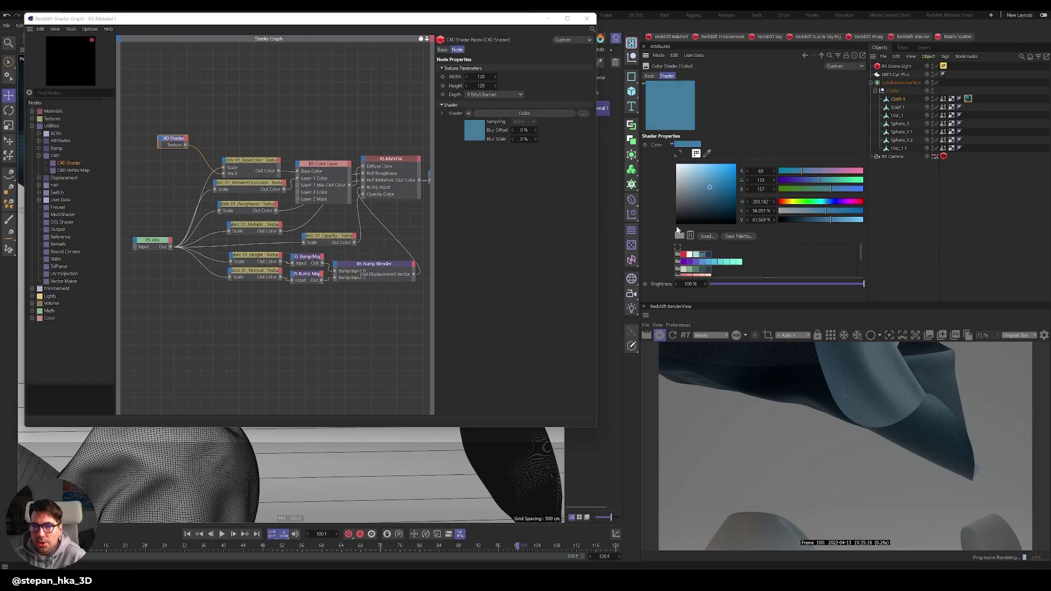
click(586, 19)
Step: Apply RS Material.1 to the crumpled sphere below the hanging cloth, then frame both shapes in the camera view
click(581, 139)
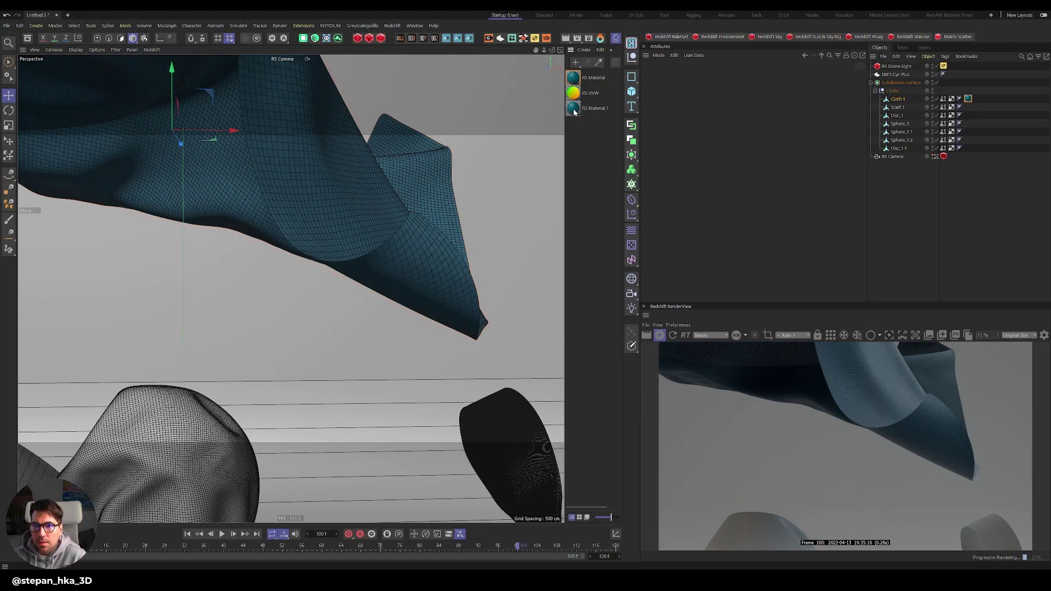
drag(288, 333, 180, 434)
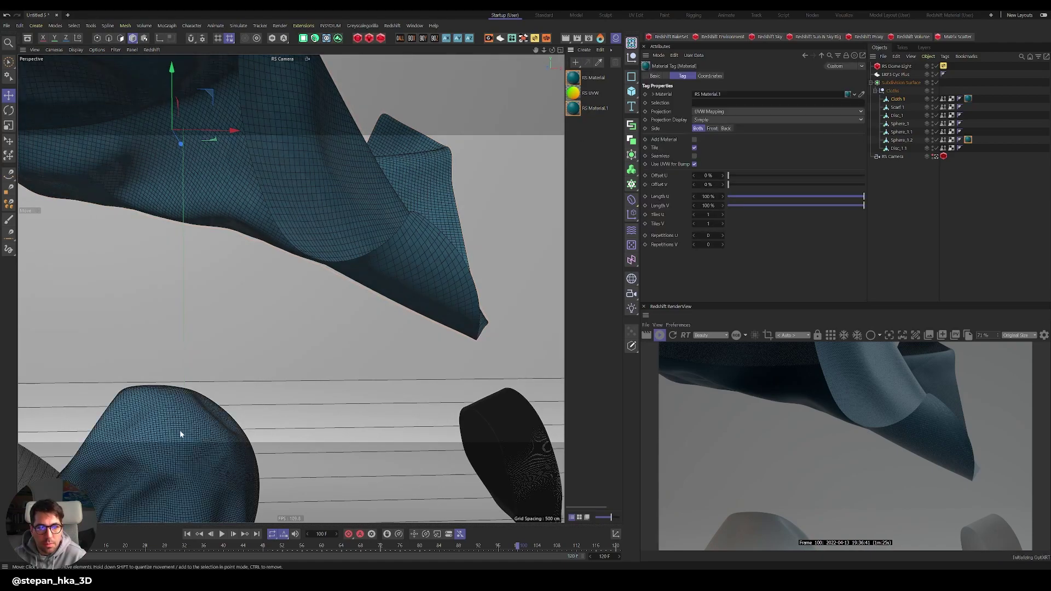
scroll(257, 394, down, 5)
alt+middle_drag(254, 386, 310, 347)
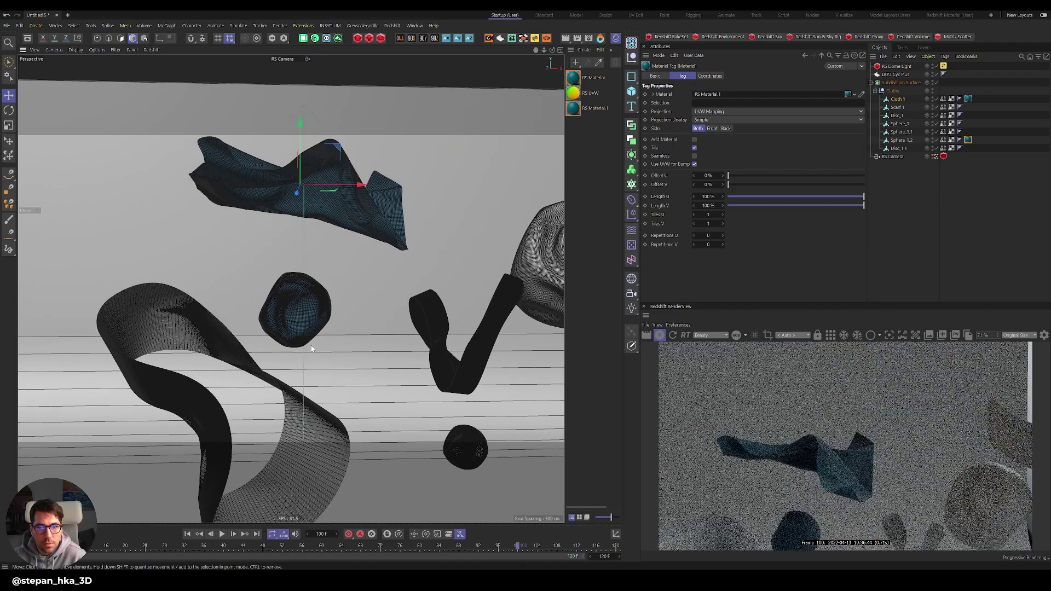
scroll(311, 348, up, 3)
alt+middle_drag(378, 244, 362, 263)
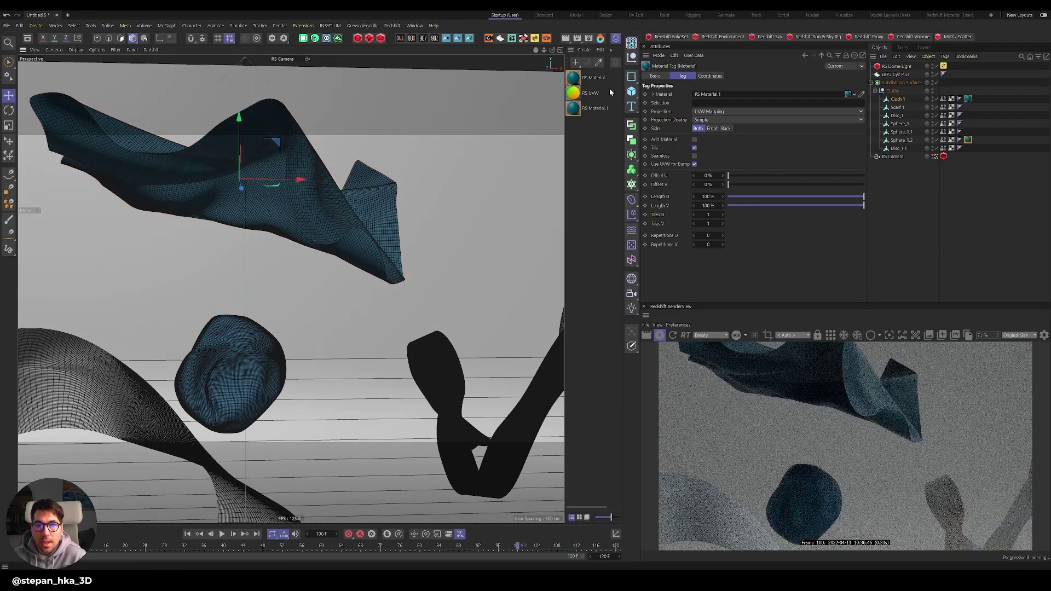
Step: Make a copy of RS Material.1 colored red (R 230, G 57, B 70) from the palette and apply it to the large twisted ring
ctrl+drag(576, 110, 582, 127)
double_click(573, 125)
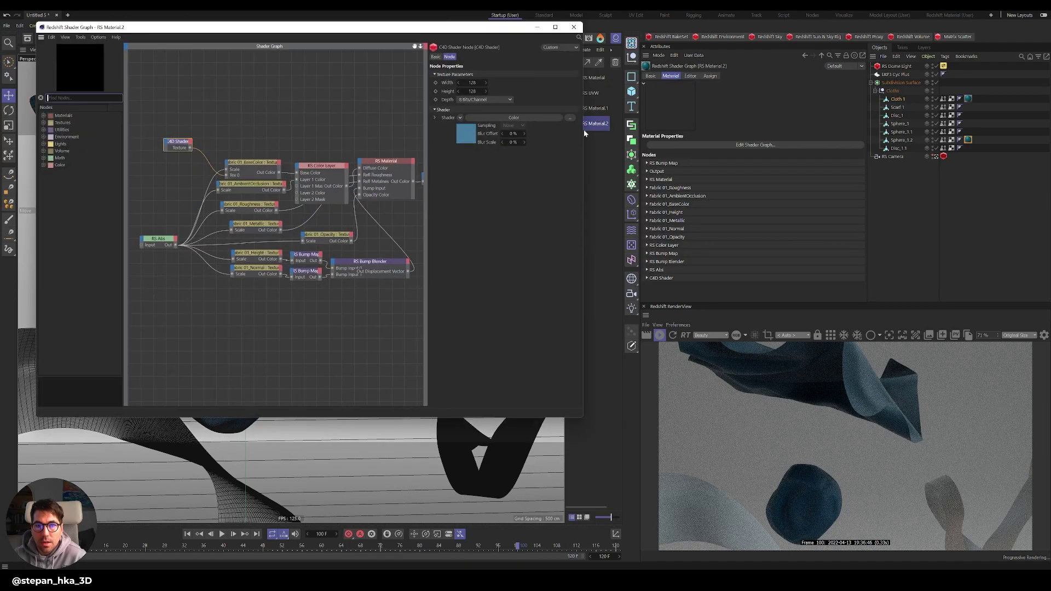
click(474, 130)
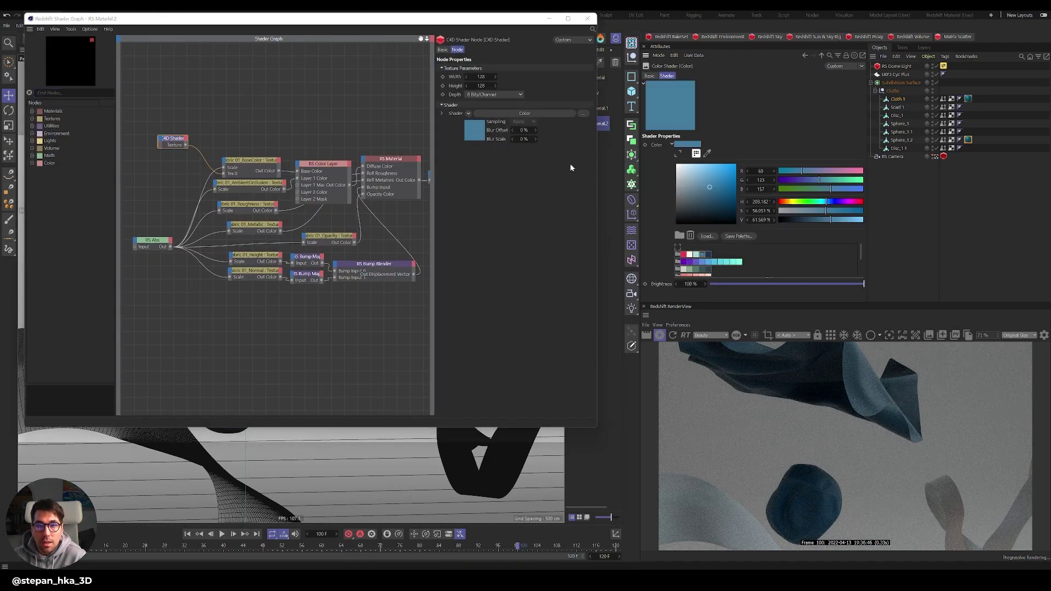
click(683, 255)
click(586, 20)
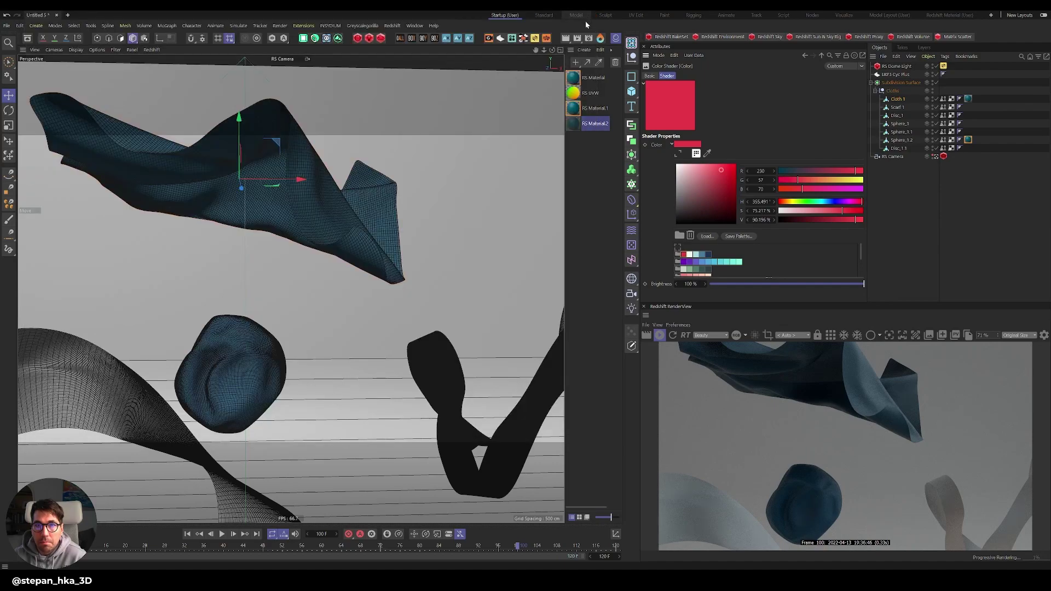
click(573, 124)
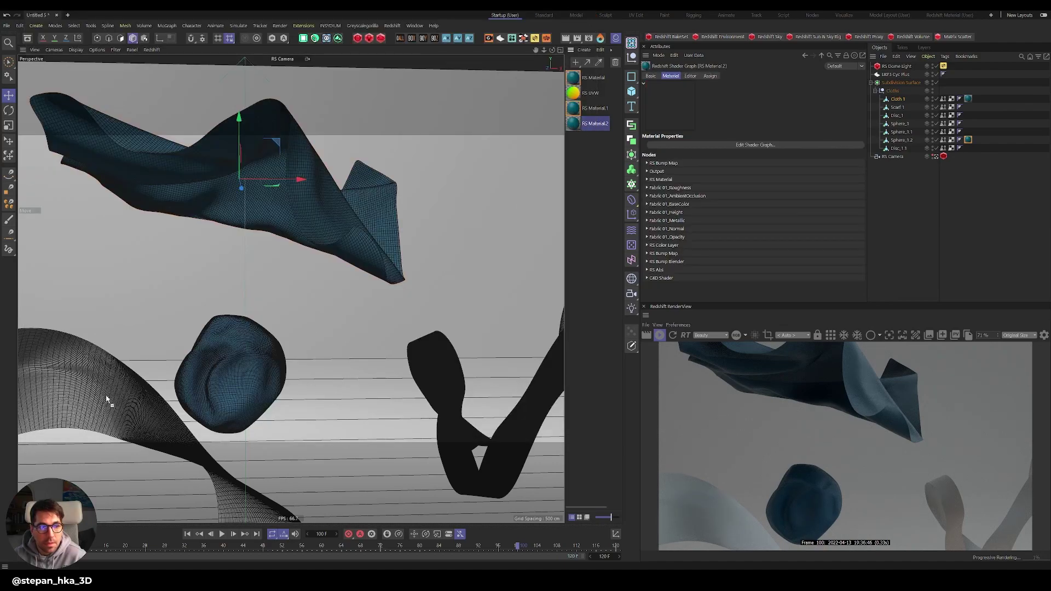
drag(106, 399, 107, 400)
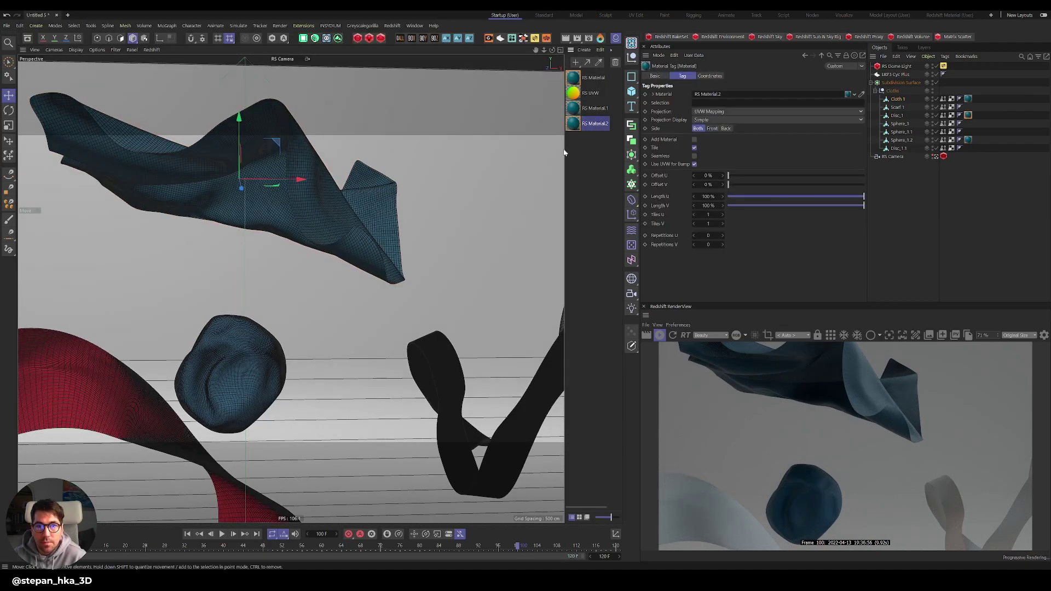
Step: Make a copy of RS Material.2 colored pale aqua (R 168, G 218, B 220) from the palette and apply it to the folded ribbon
ctrl+drag(575, 125, 575, 151)
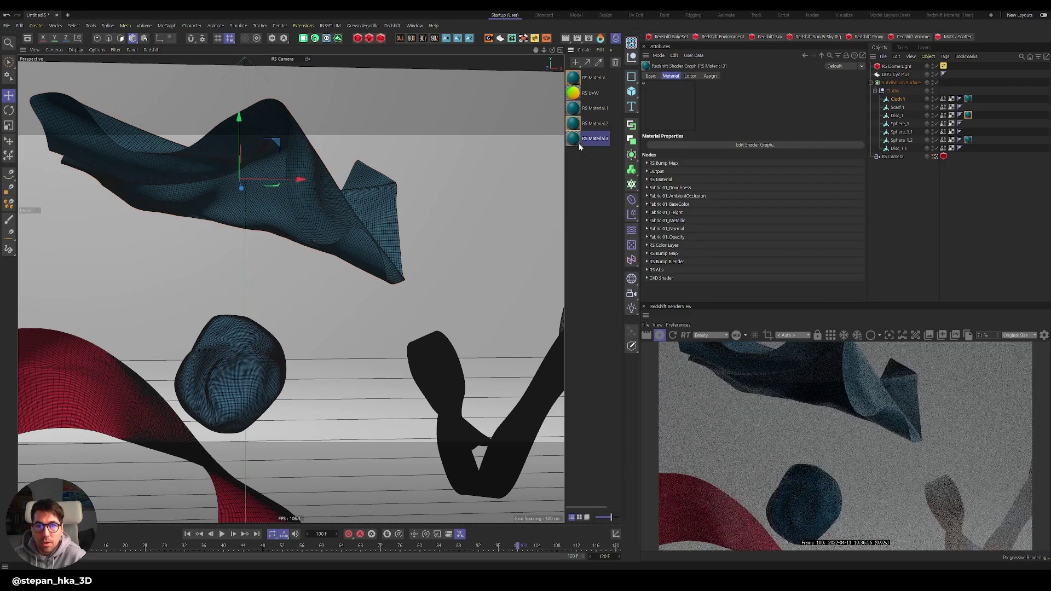
double_click(574, 141)
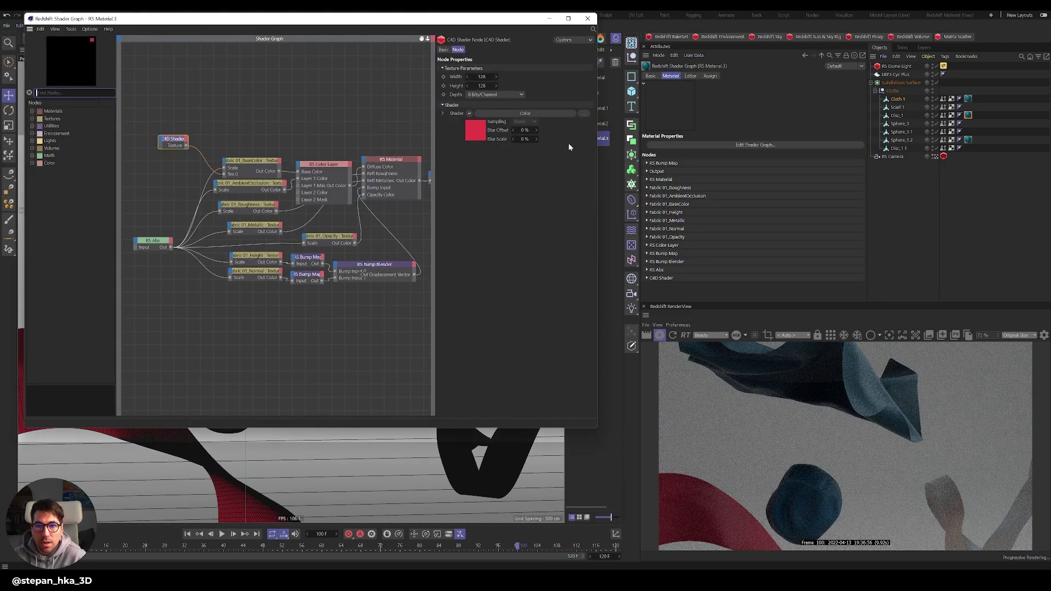
click(476, 133)
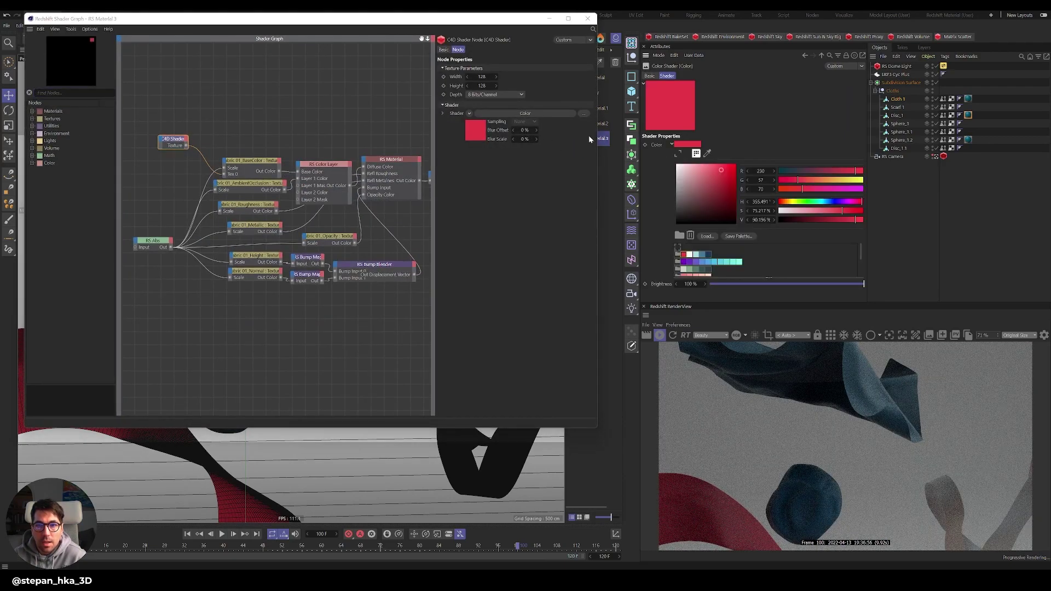
click(695, 255)
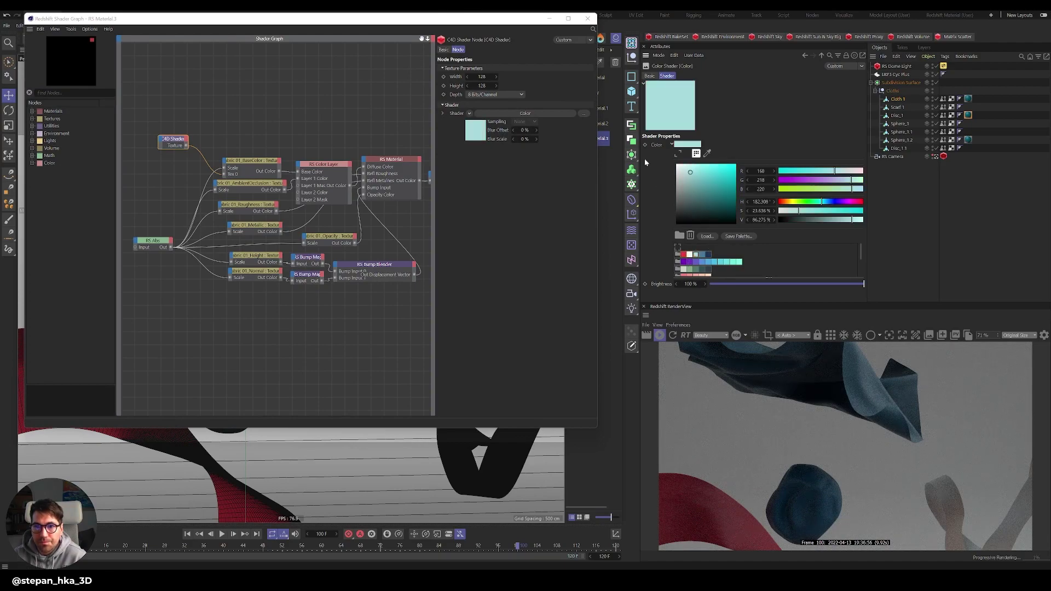
click(587, 18)
drag(573, 139, 441, 371)
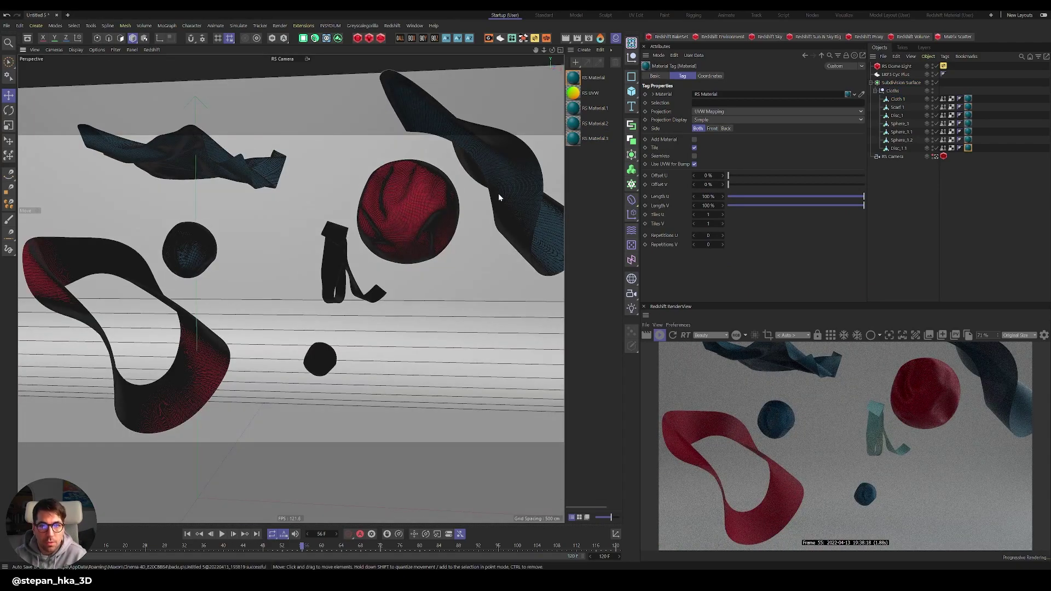
Step: Select all the cloth objects from Cloth 1 to Disc_1.1 and move and rotate them together into a new composition
click(498, 195)
alt+drag(464, 218, 468, 218)
click(896, 99)
shift+click(898, 148)
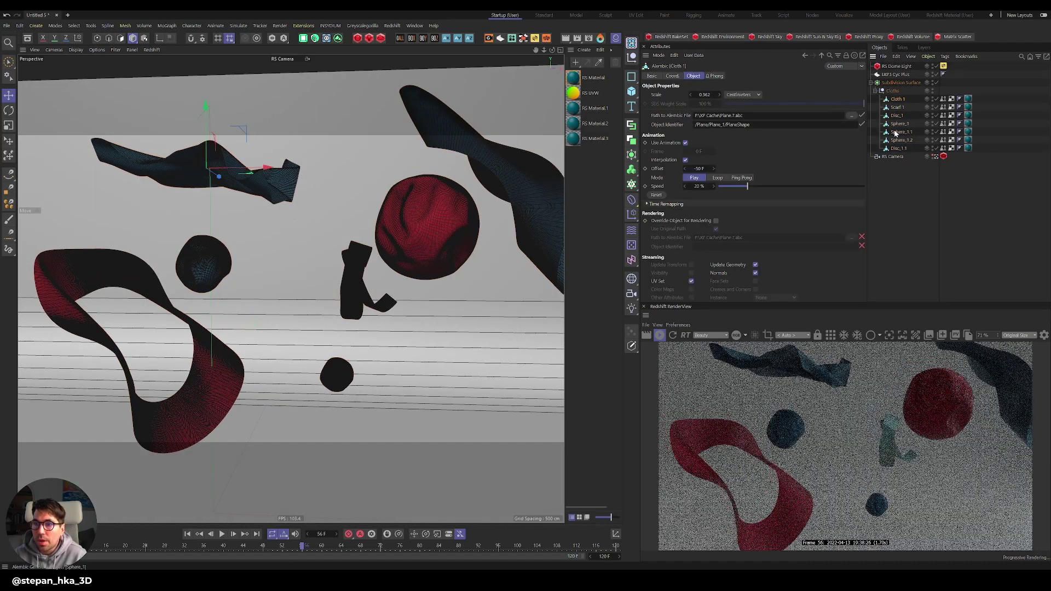
key(e)
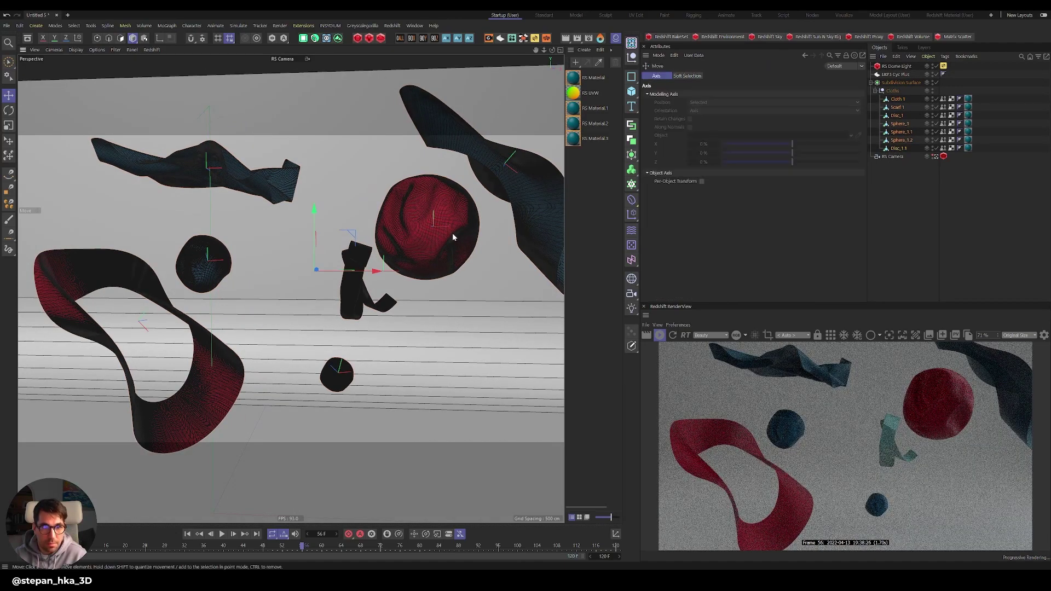
drag(450, 233, 415, 242)
key(r)
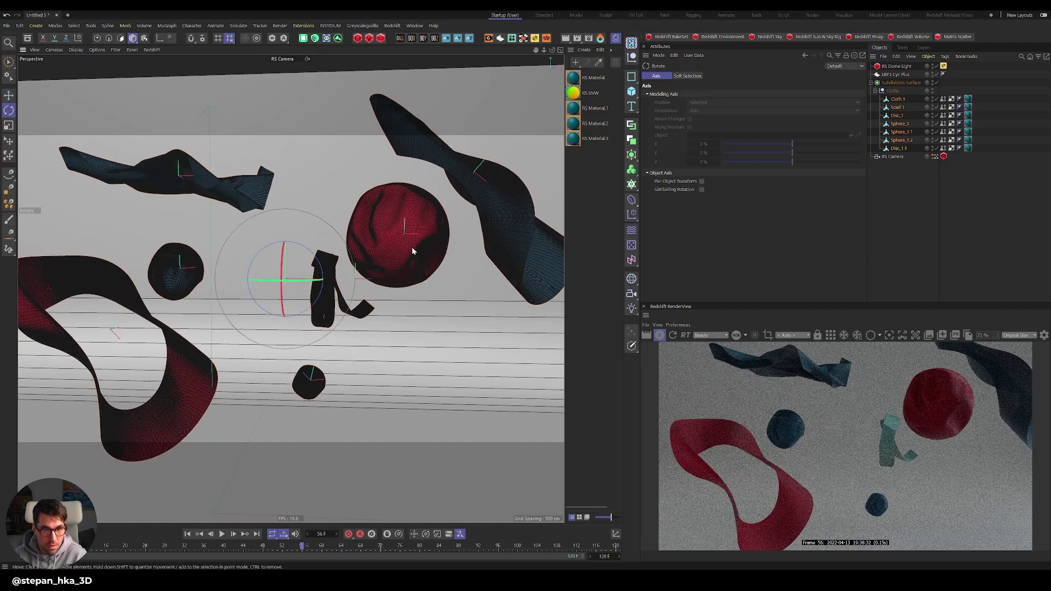
drag(325, 268, 305, 294)
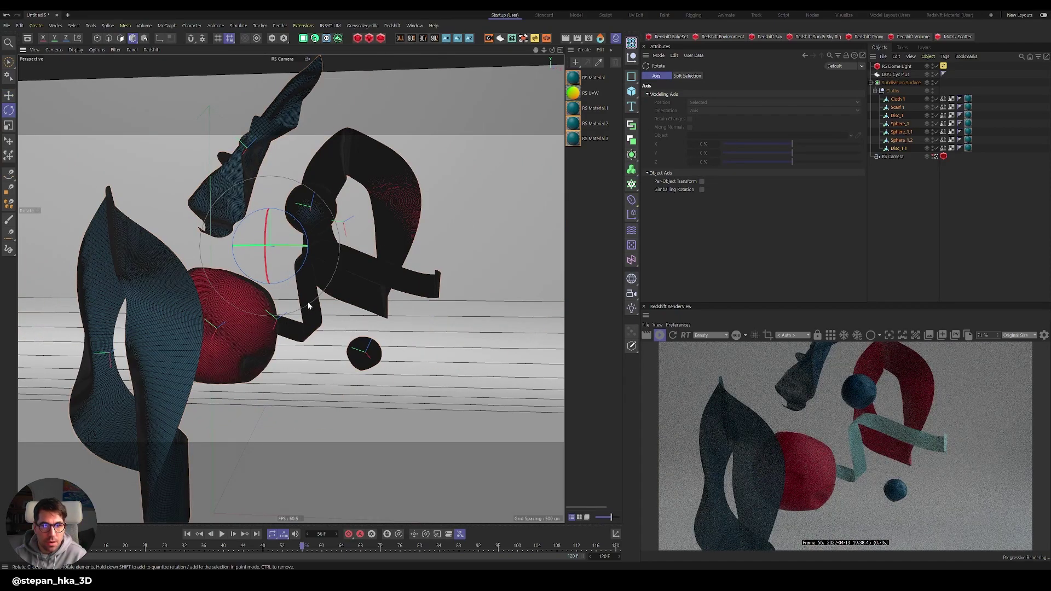
Step: Pick RS Camera's focus distance in the viewport and enable its Redshift bokeh override, deriving only Focus Distance from the camera
click(897, 157)
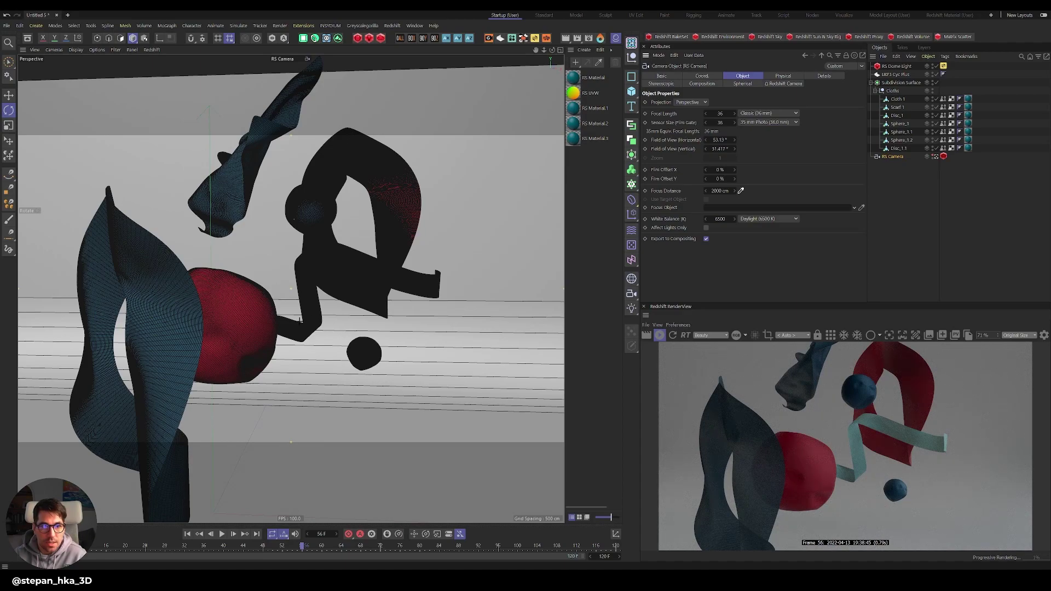
click(435, 363)
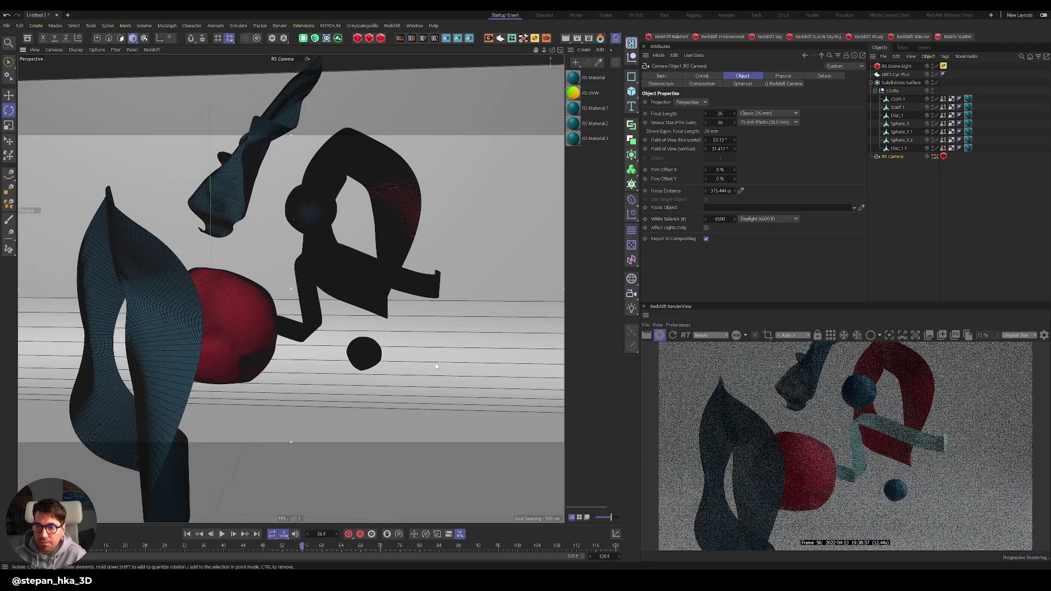
click(786, 84)
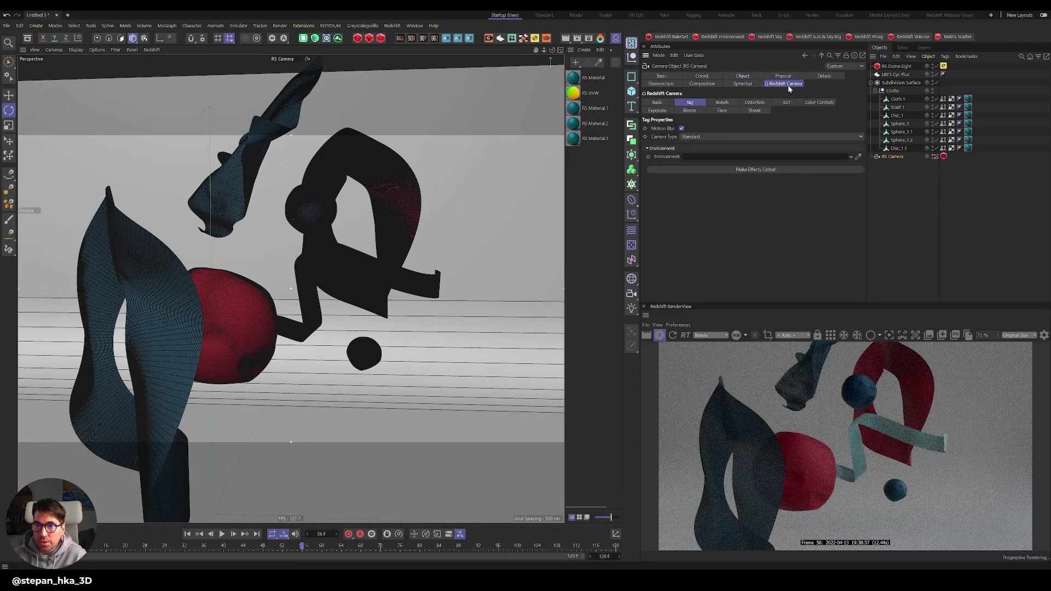
click(722, 102)
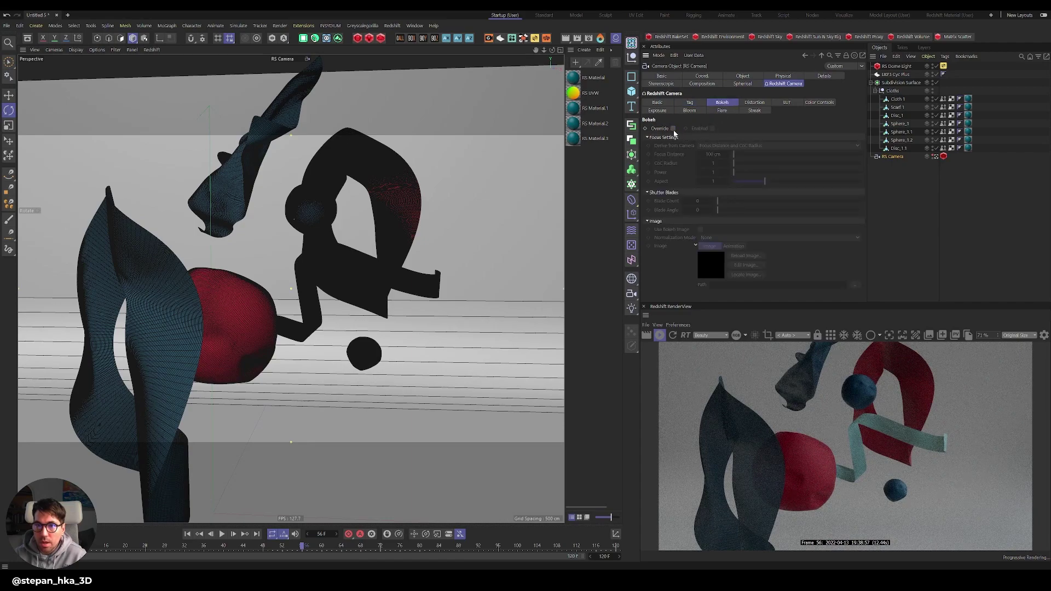
click(711, 129)
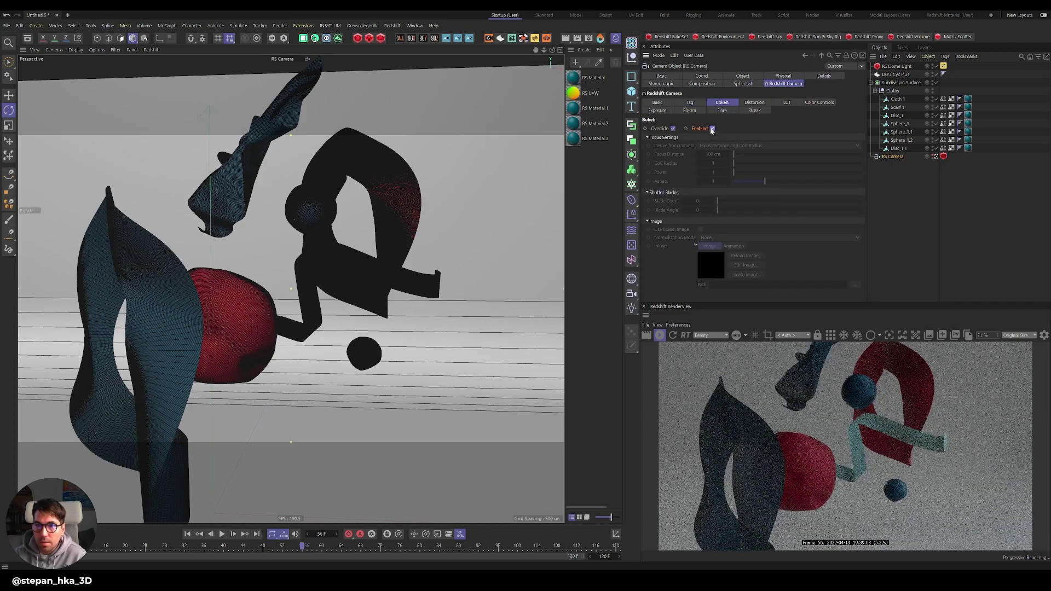
click(713, 128)
click(716, 146)
click(719, 161)
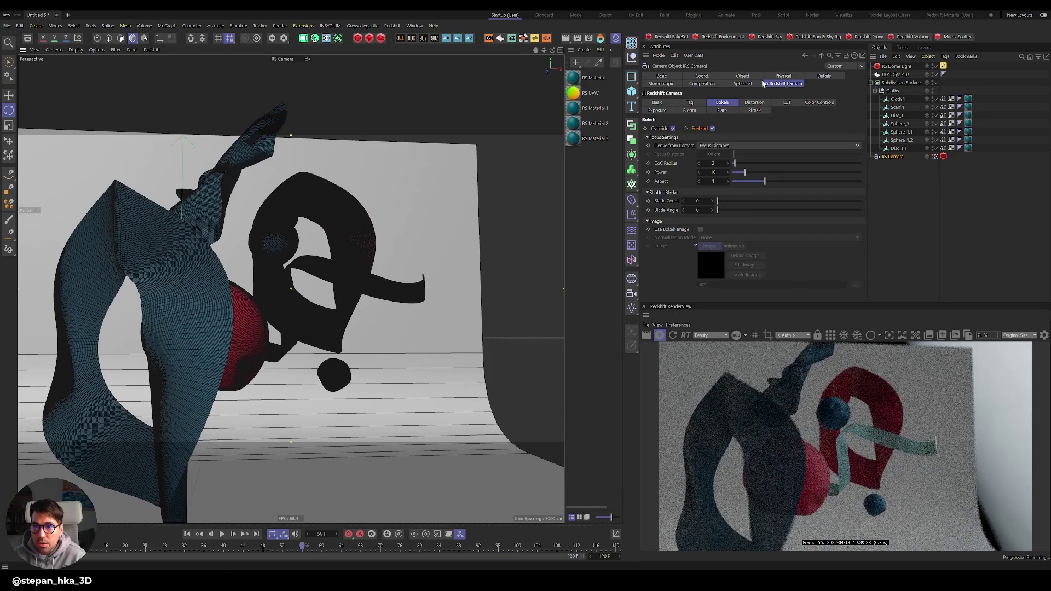
click(743, 76)
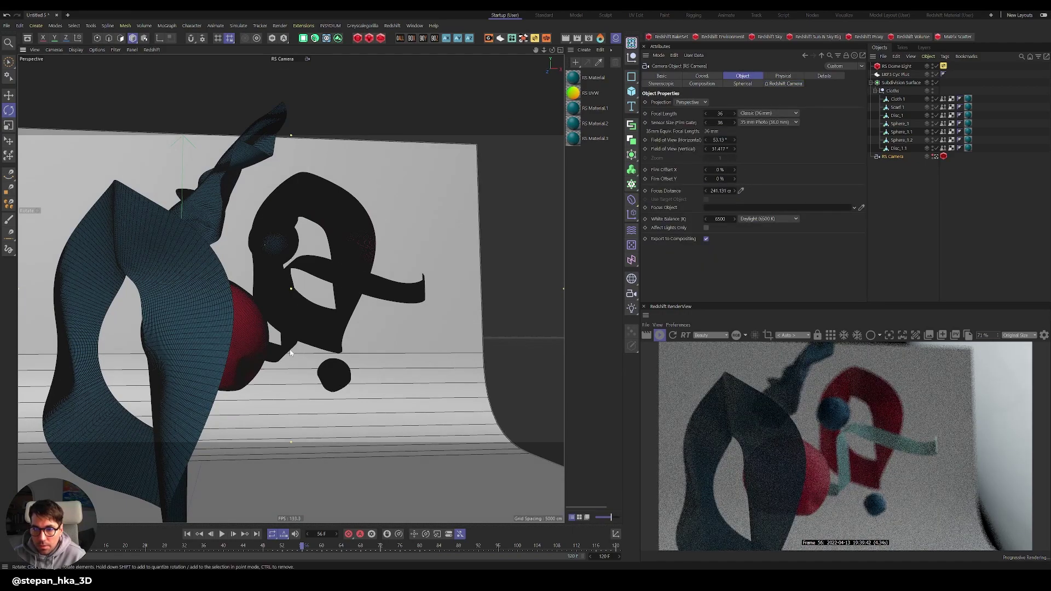